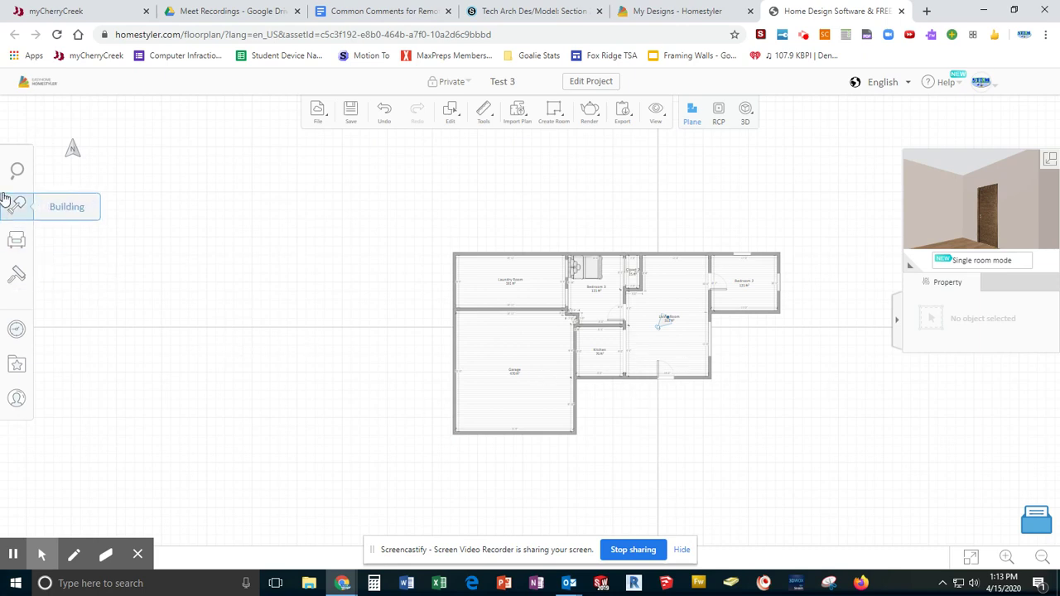
Find the Sloped ceiling A-4 model among the building roofs and add it to the default favorites.
left_click(29, 207)
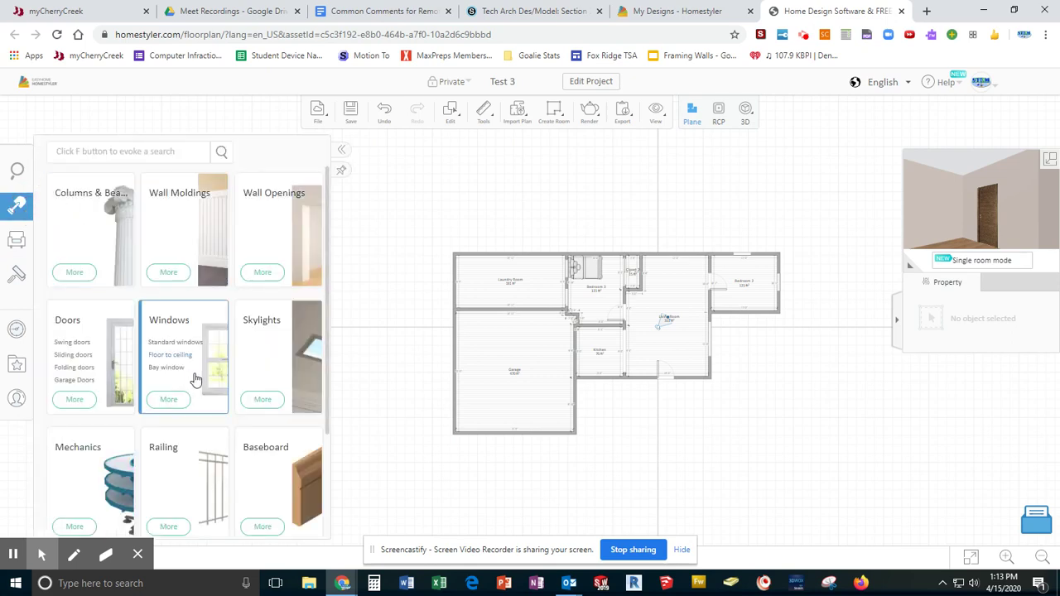
scroll(240, 414, "down", 2)
left_click(293, 449)
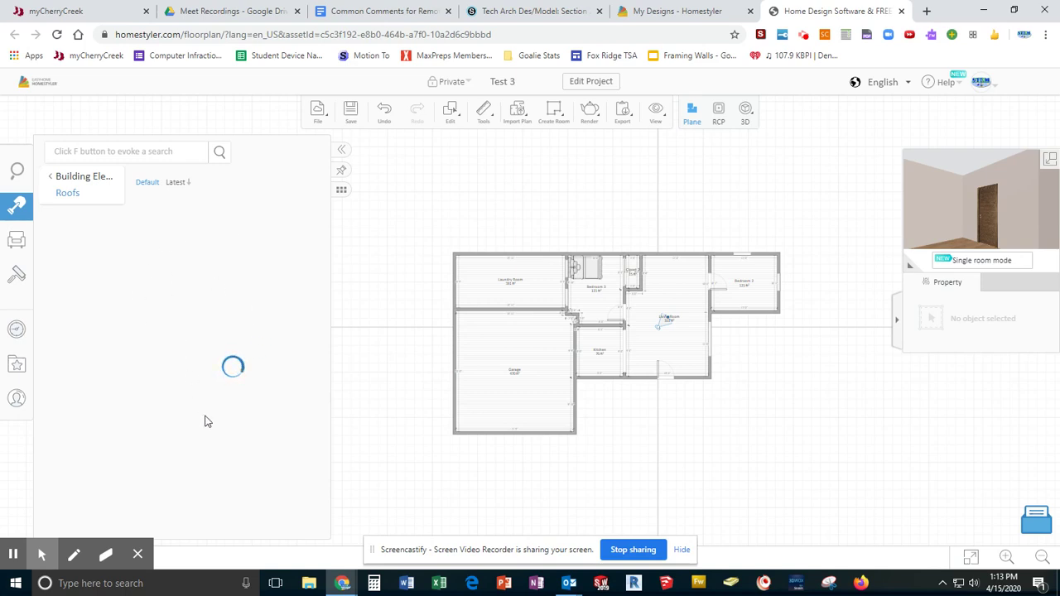
scroll(282, 448, "down", 2)
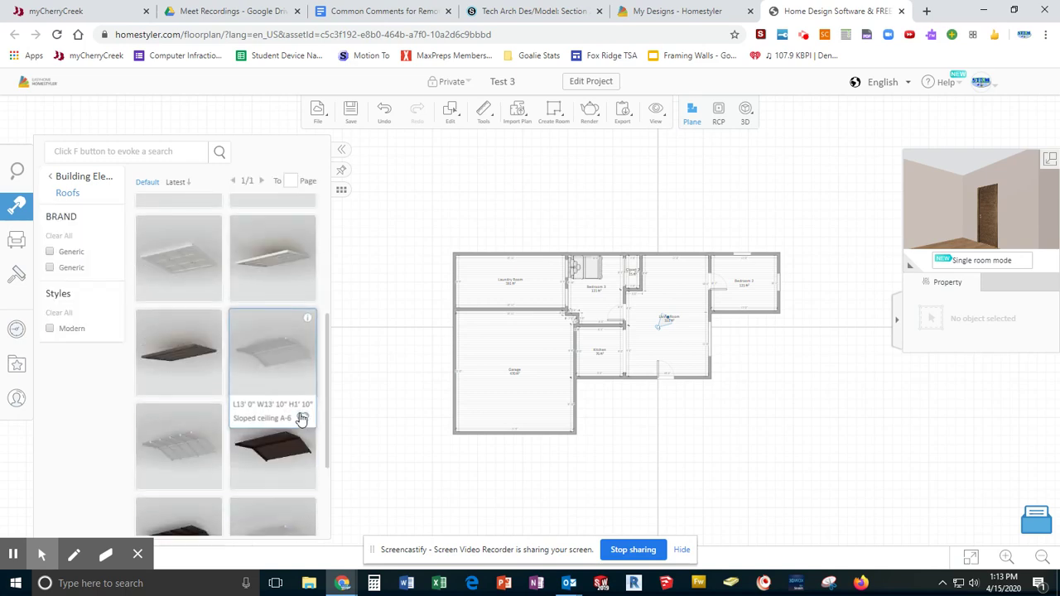
scroll(263, 451, "down", 2)
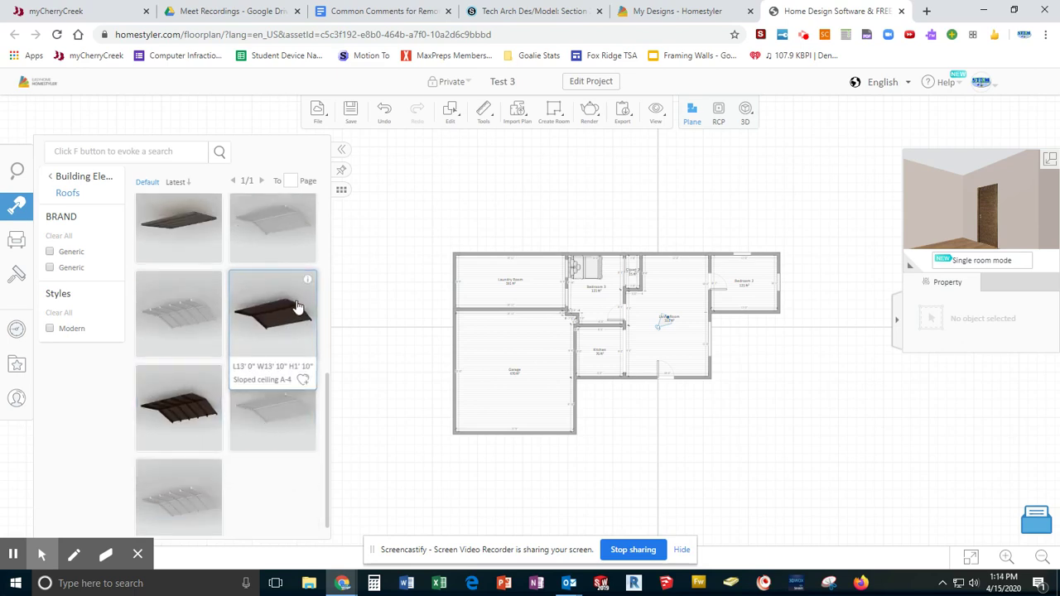
left_click(303, 381)
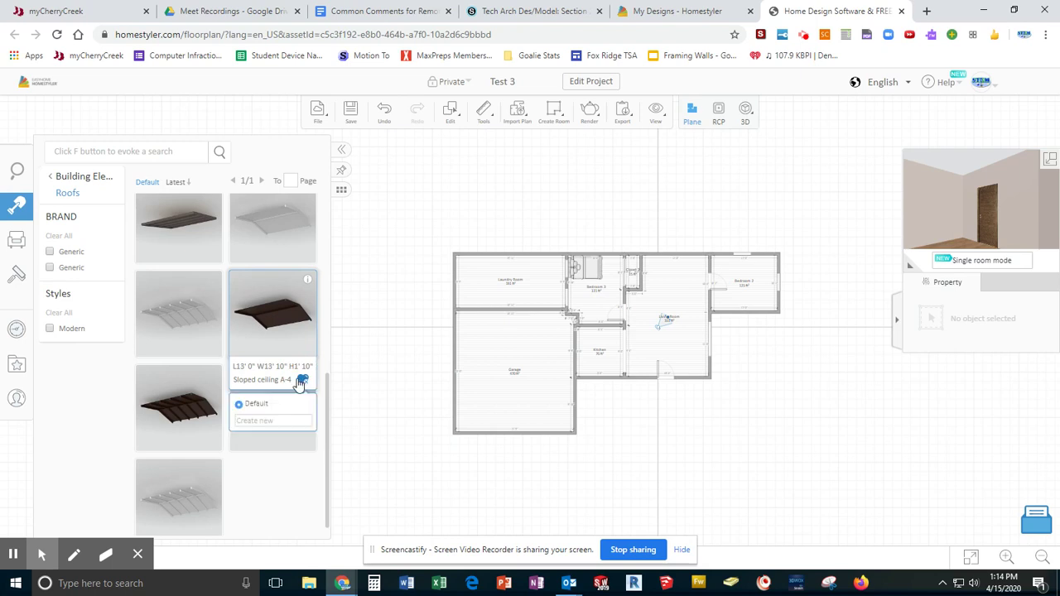
Place the Sloped ceiling A-4 roof over the main house block and stretch it to 45' 11" wide by 22' 0" long.
left_click(279, 338)
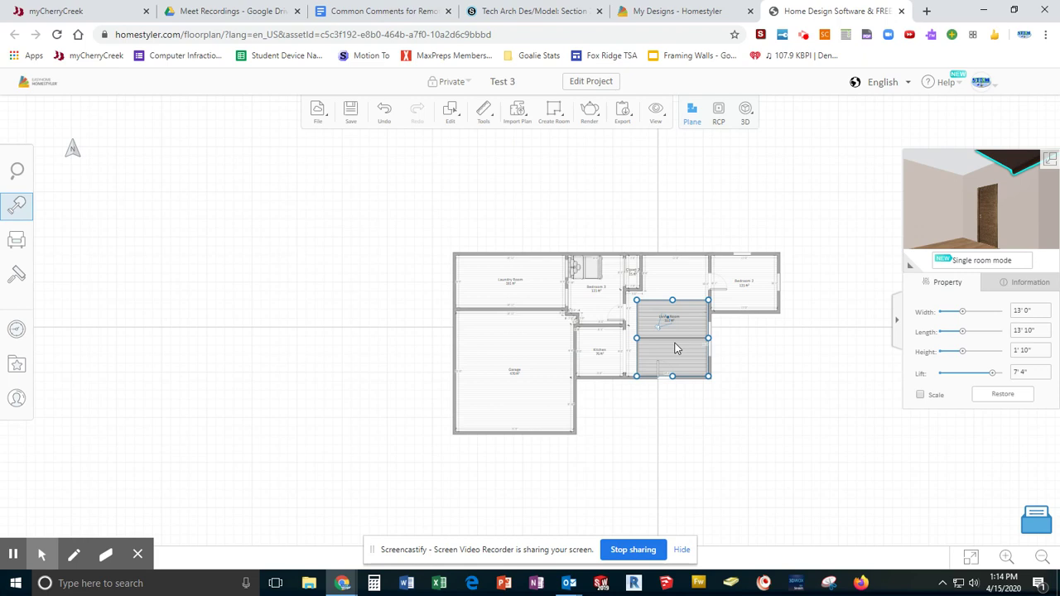
left_click(675, 348)
left_click_drag(636, 338, 539, 339)
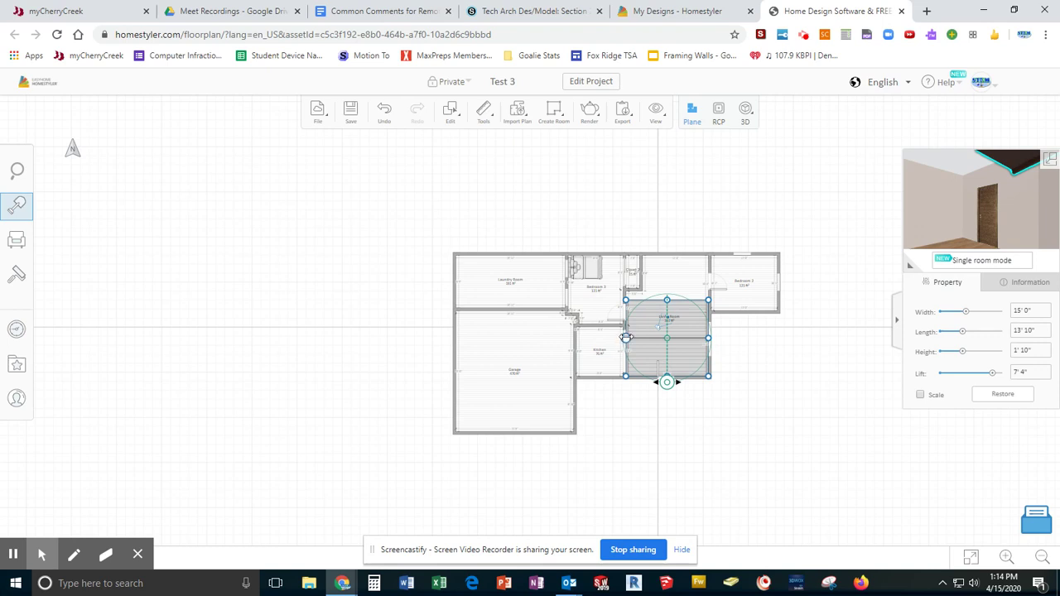
left_click_drag(625, 338, 418, 332)
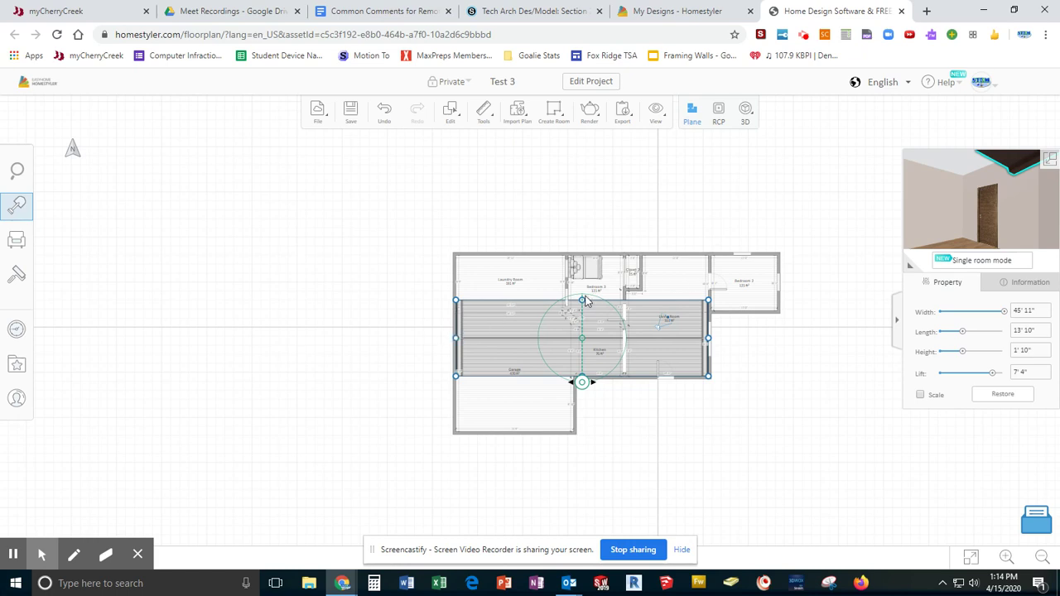
left_click_drag(581, 296, 583, 236)
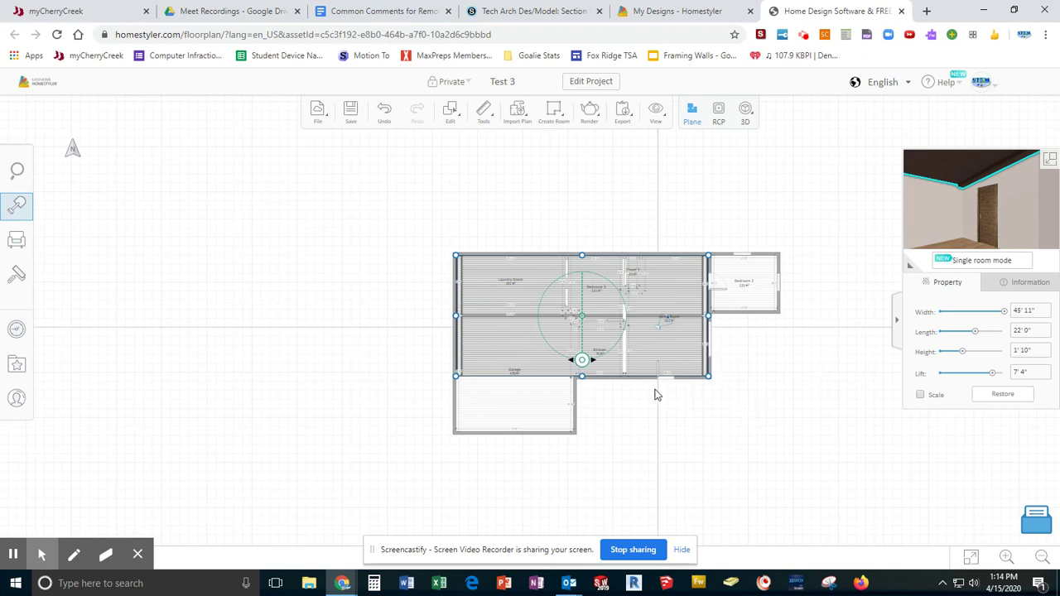
mouse_move(582, 376)
left_mouse_down()
mouse_move(592, 431)
mouse_move(588, 374)
left_mouse_up()
In the 3D orbit view, raise the main roof's lift to 9' 2" and increase its height to 5' 6".
left_click(745, 112)
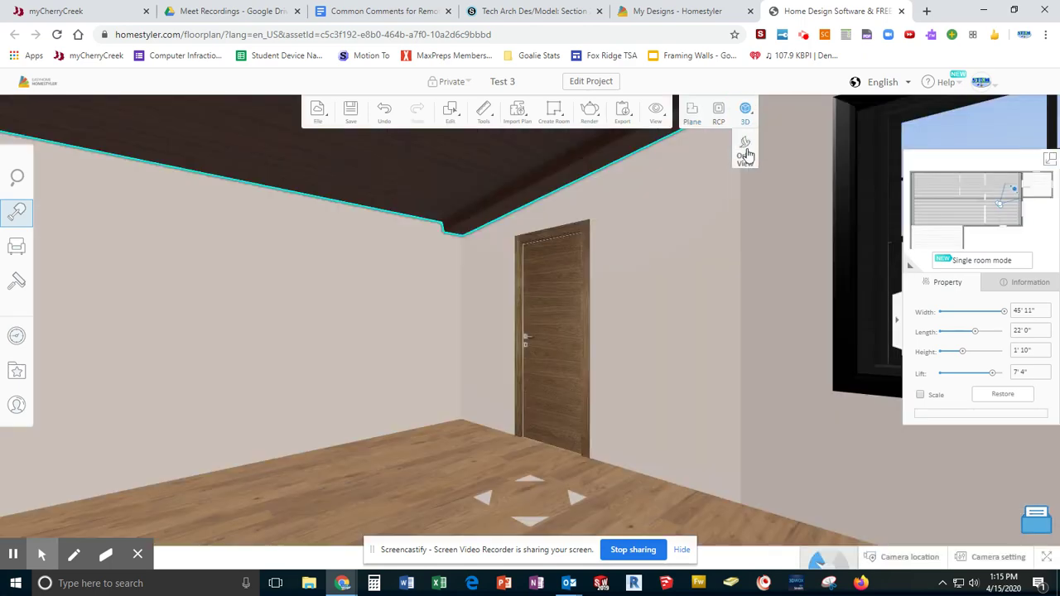
left_click(746, 155)
left_click(568, 475)
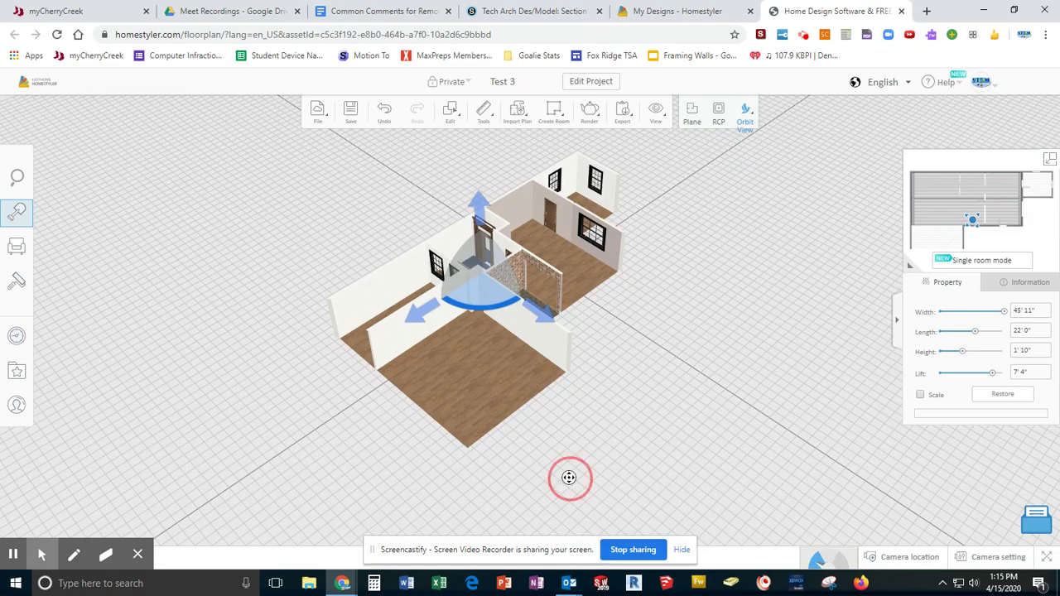
left_click(430, 466)
left_click_drag(445, 445, 541, 367)
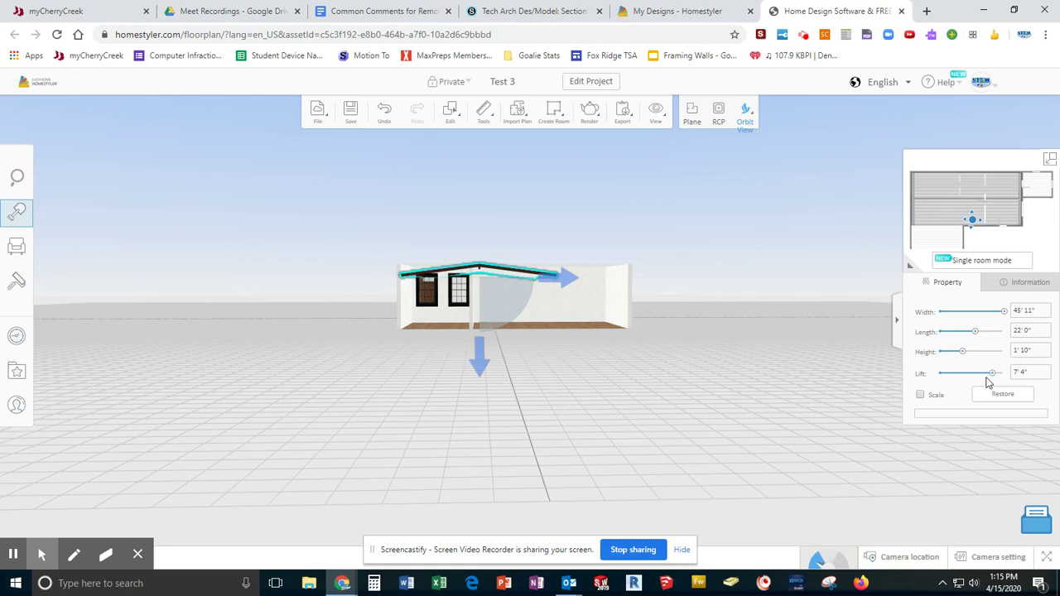
left_click_drag(993, 374, 1022, 368)
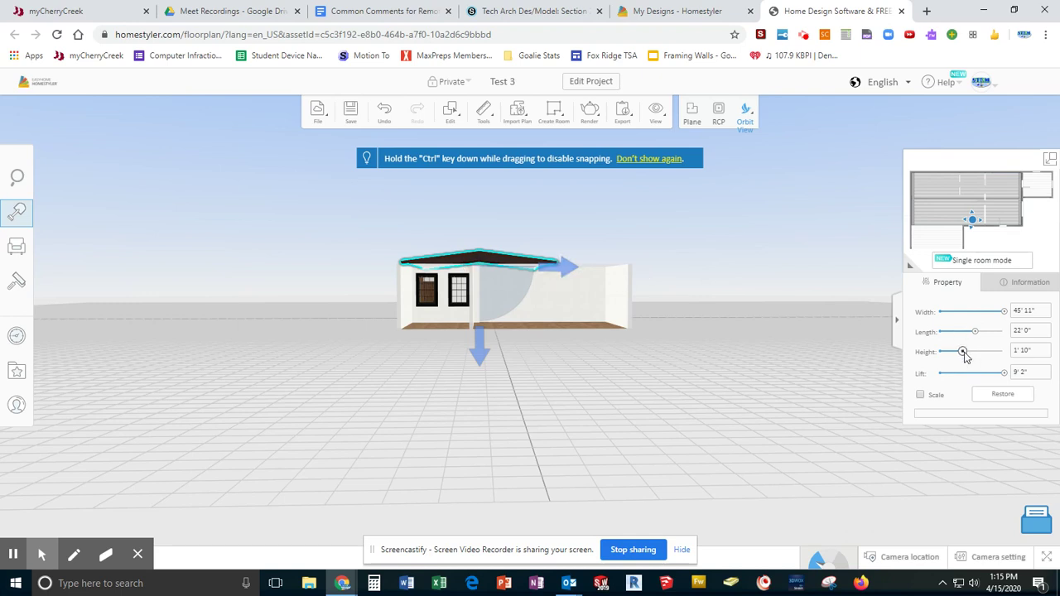
left_click_drag(964, 352, 1014, 352)
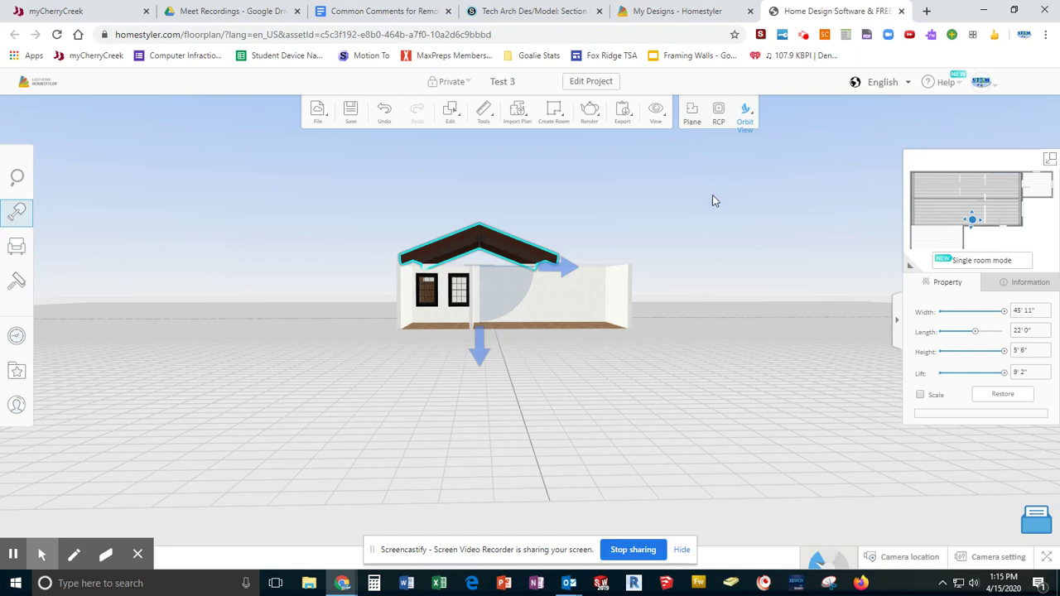
Return to the floor plan and place a second Sloped ceiling A-4 from the favorites over Bedroom 2.
left_click(693, 113)
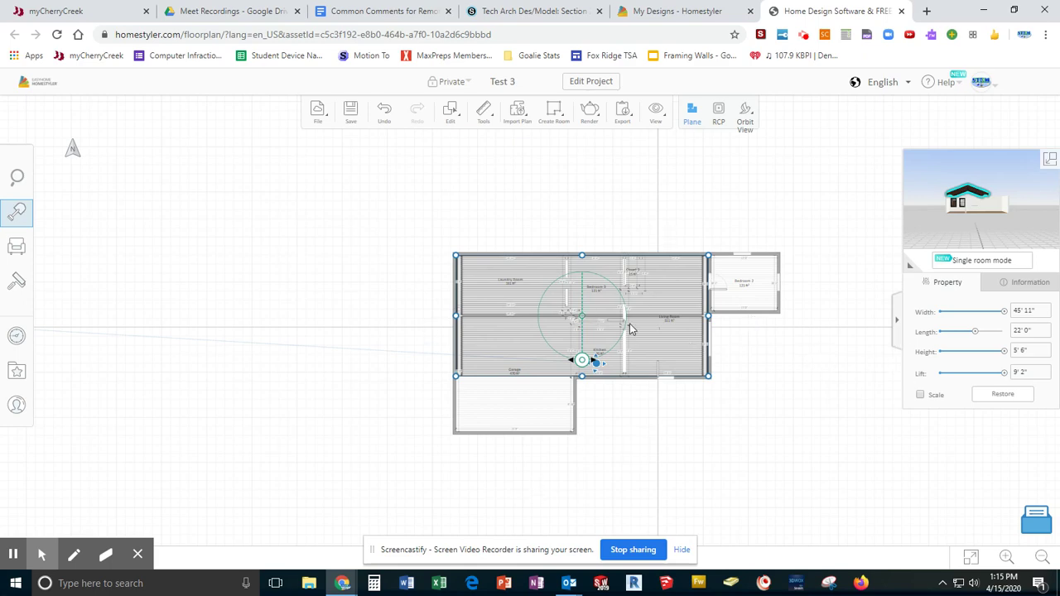
left_click(717, 444)
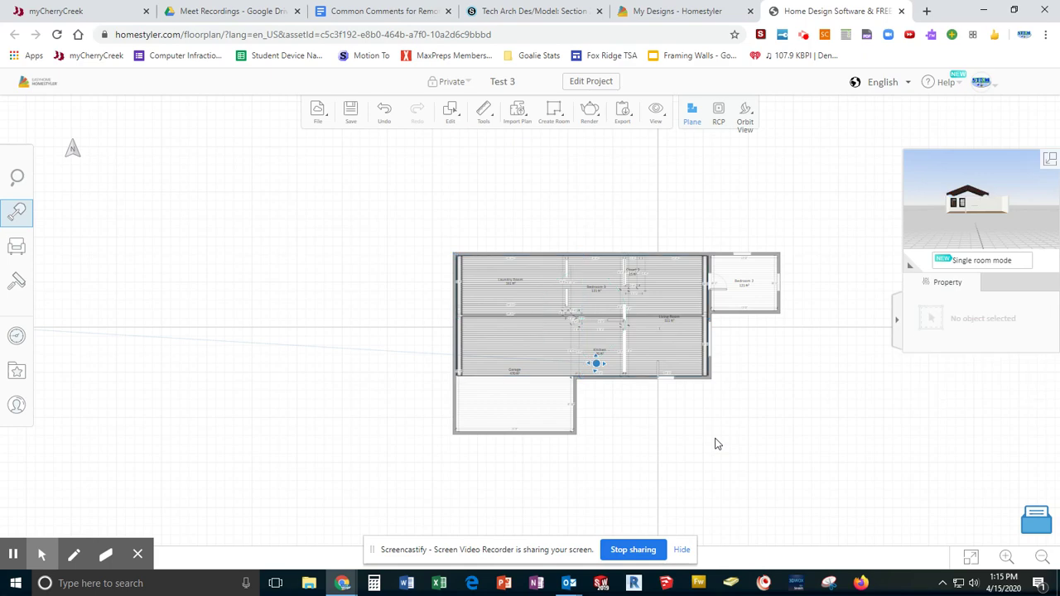
left_click(17, 372)
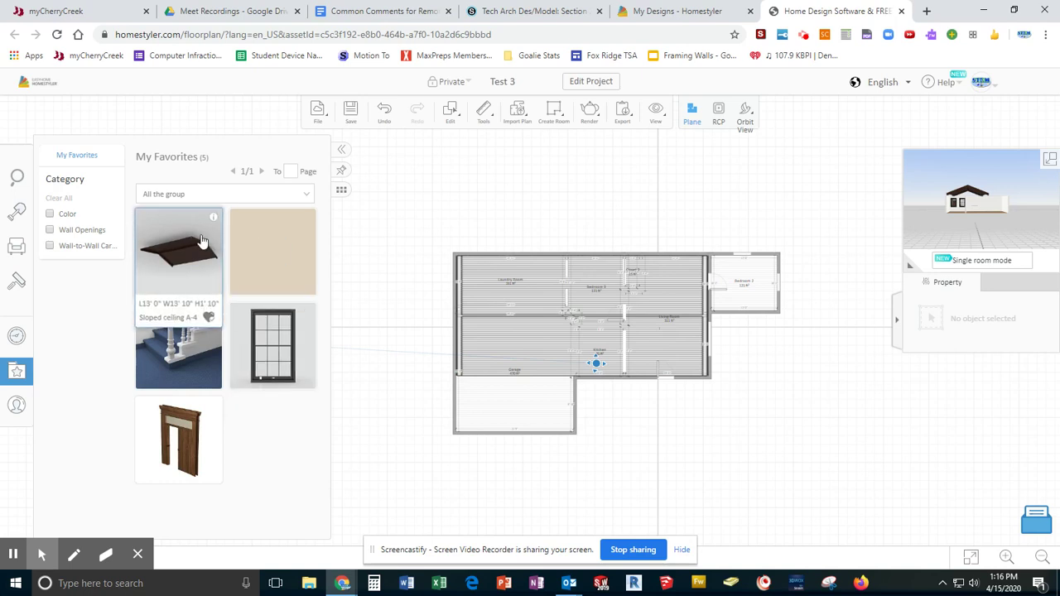
left_click(190, 242)
left_click_drag(190, 242, 751, 300)
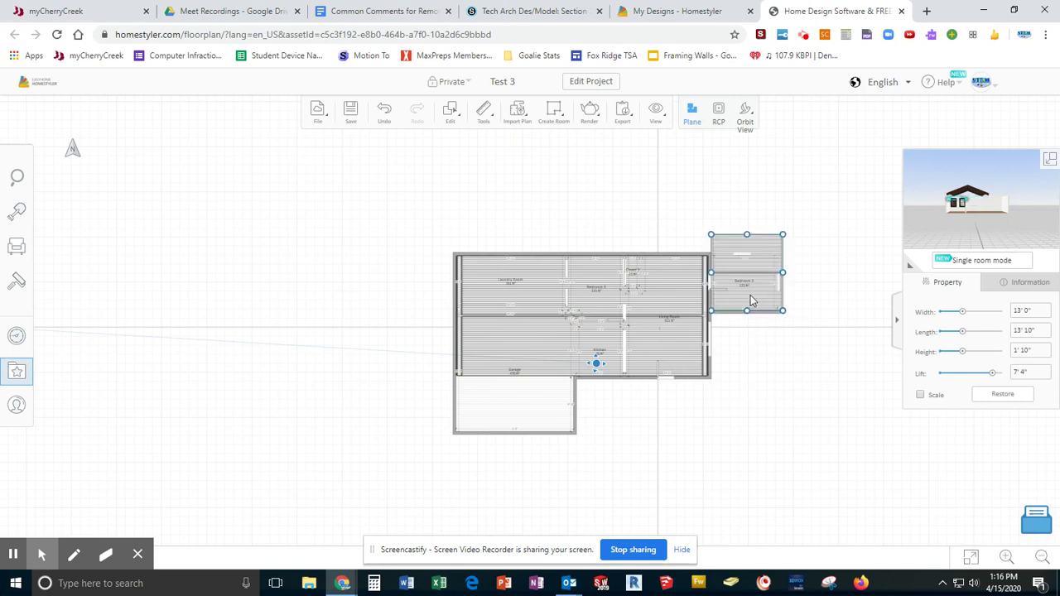
left_click(752, 301)
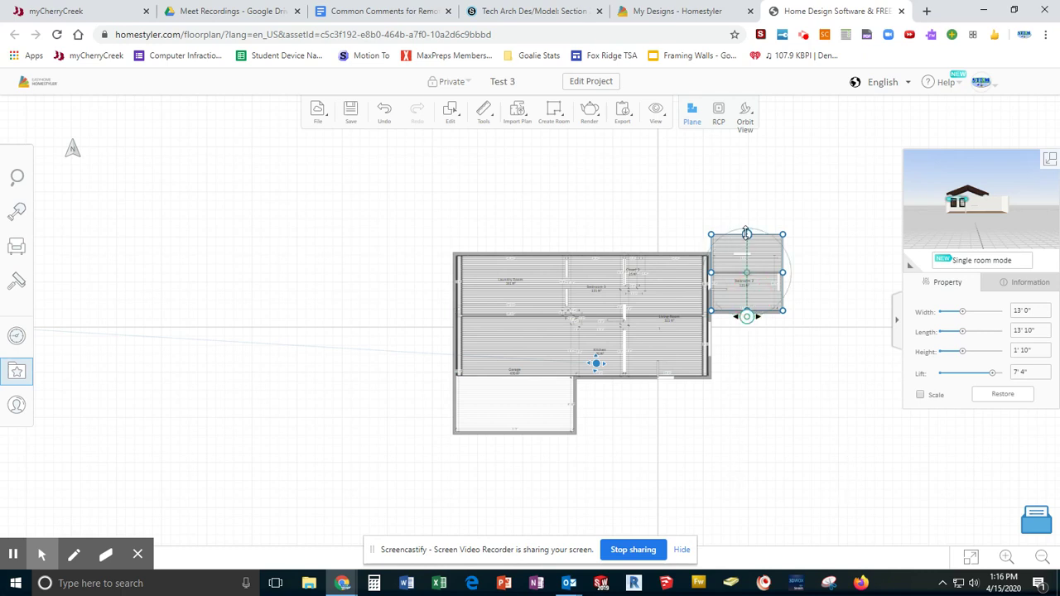
Fit the second roof's length between Bedroom 2's upper and lower walls, at 10' 1".
left_click_drag(744, 238, 748, 255)
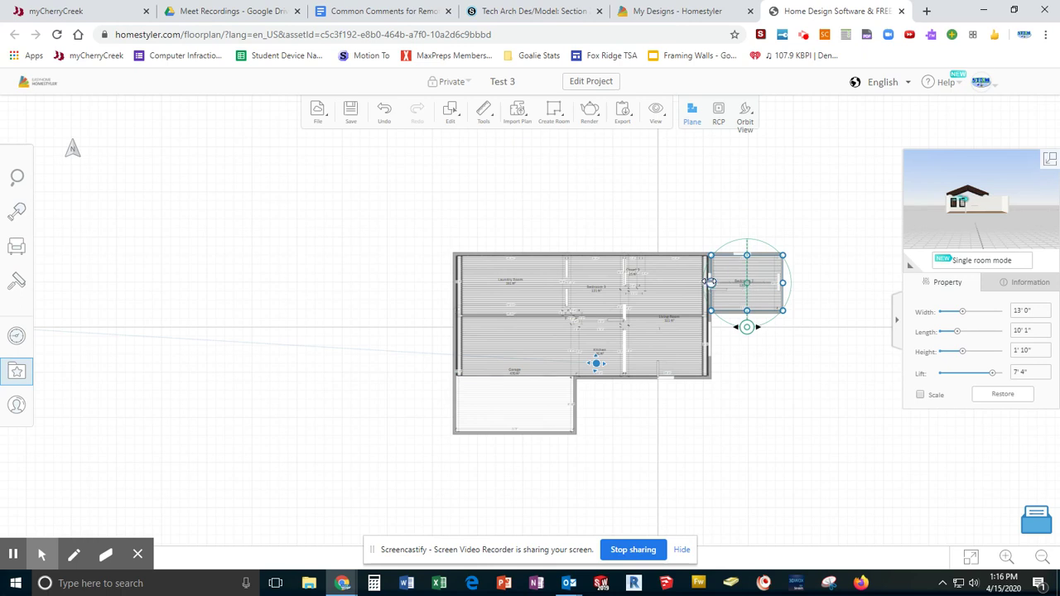
left_click_drag(710, 281, 661, 290)
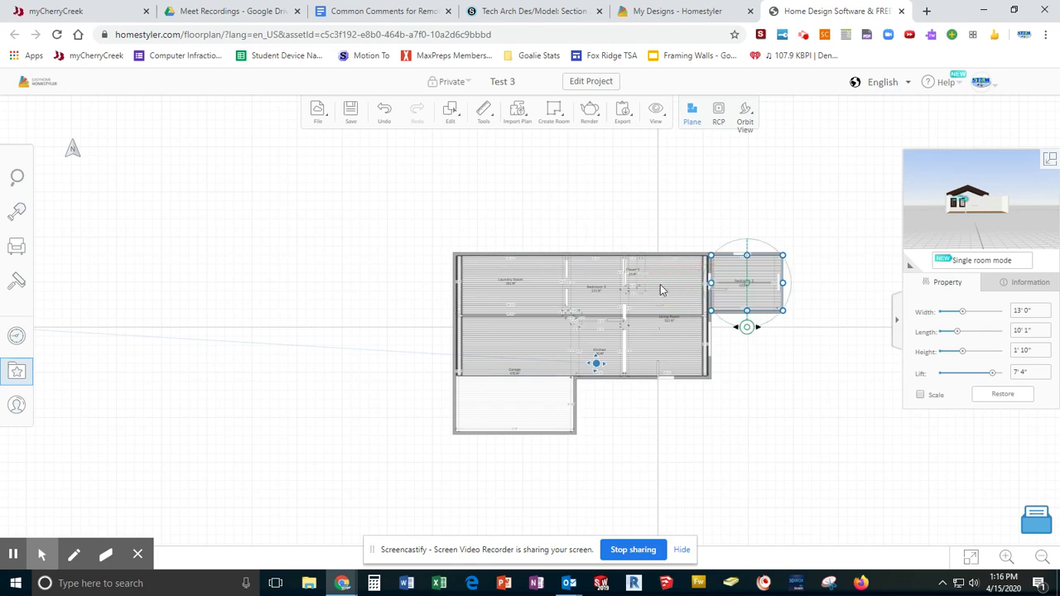
left_click(958, 333)
left_click_drag(959, 333, 964, 337)
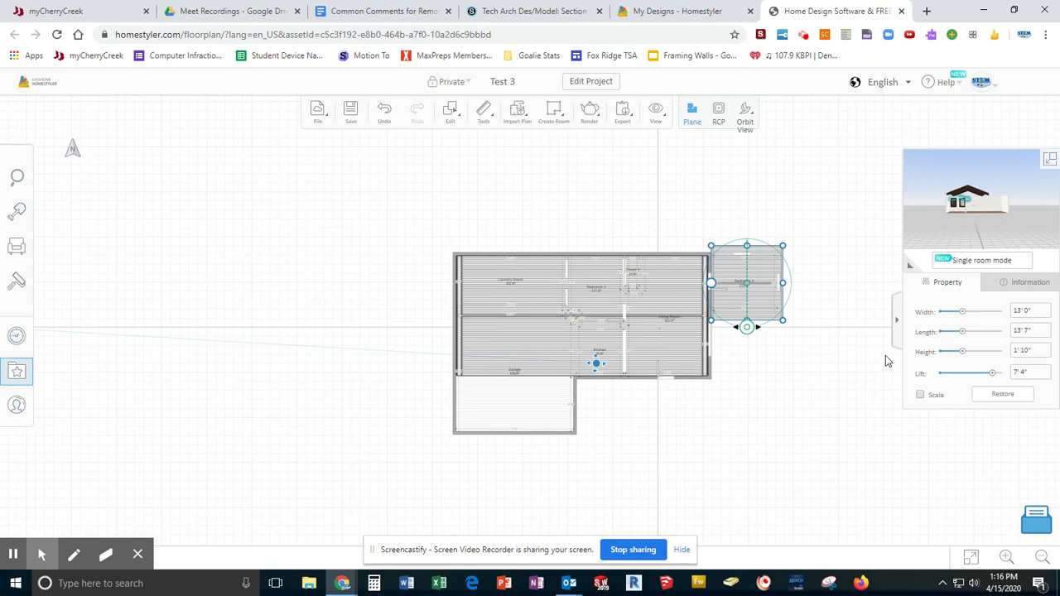
left_click_drag(746, 246, 747, 255)
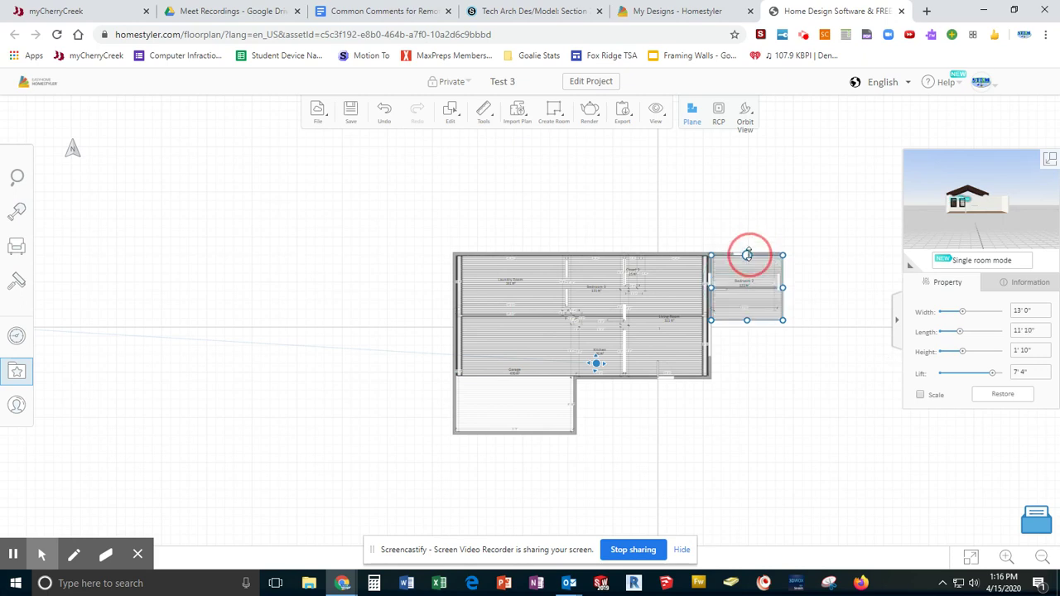
left_click_drag(746, 319, 747, 310)
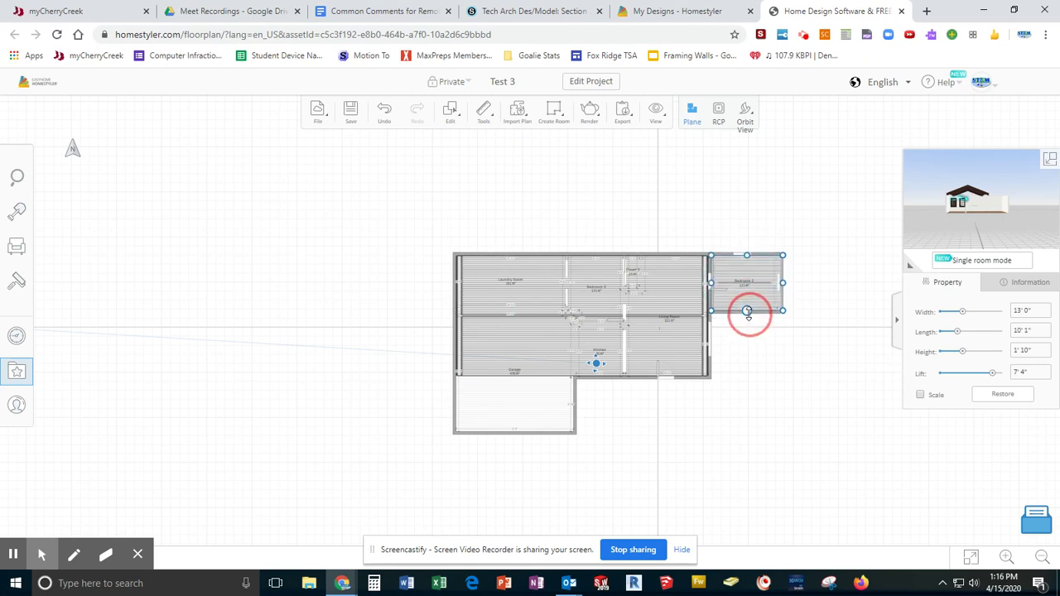
Adjust the second roof's width to 12' 0" so its outer end meets Bedroom 2's exterior wall.
left_click_drag(962, 312, 972, 312)
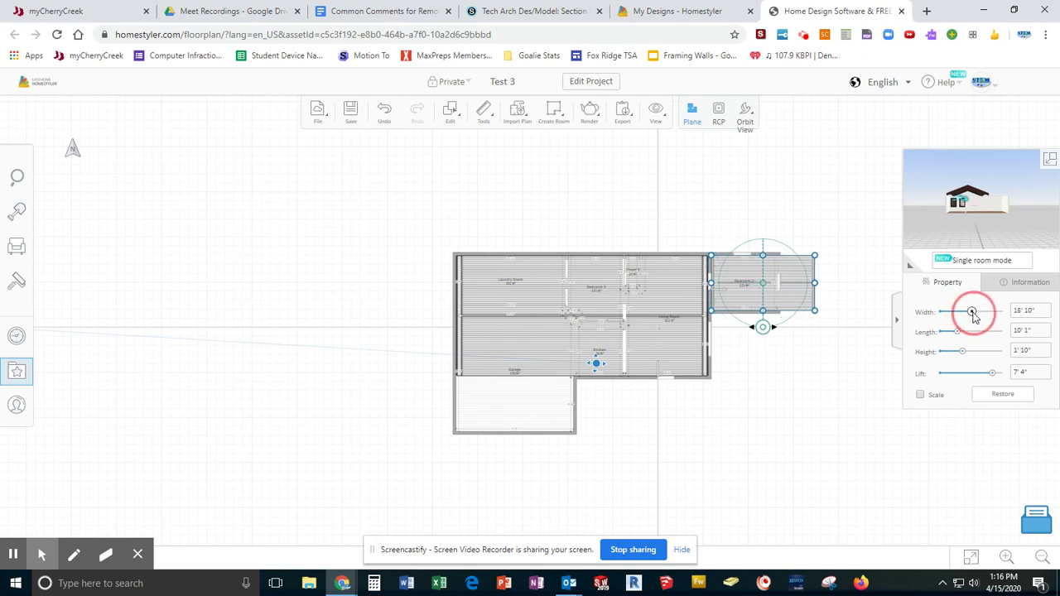
left_click(703, 301)
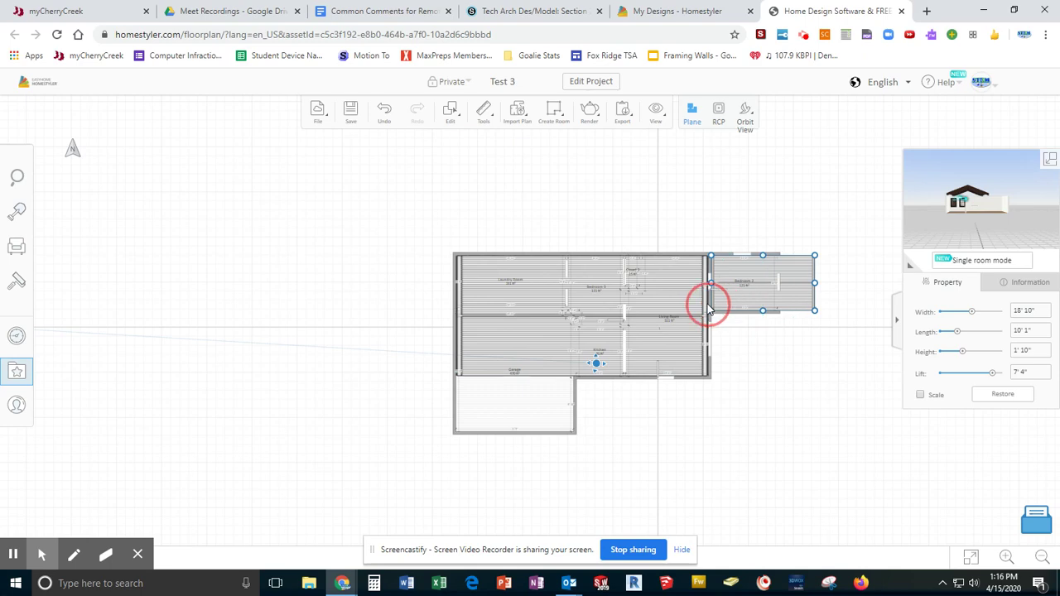
left_click(805, 265)
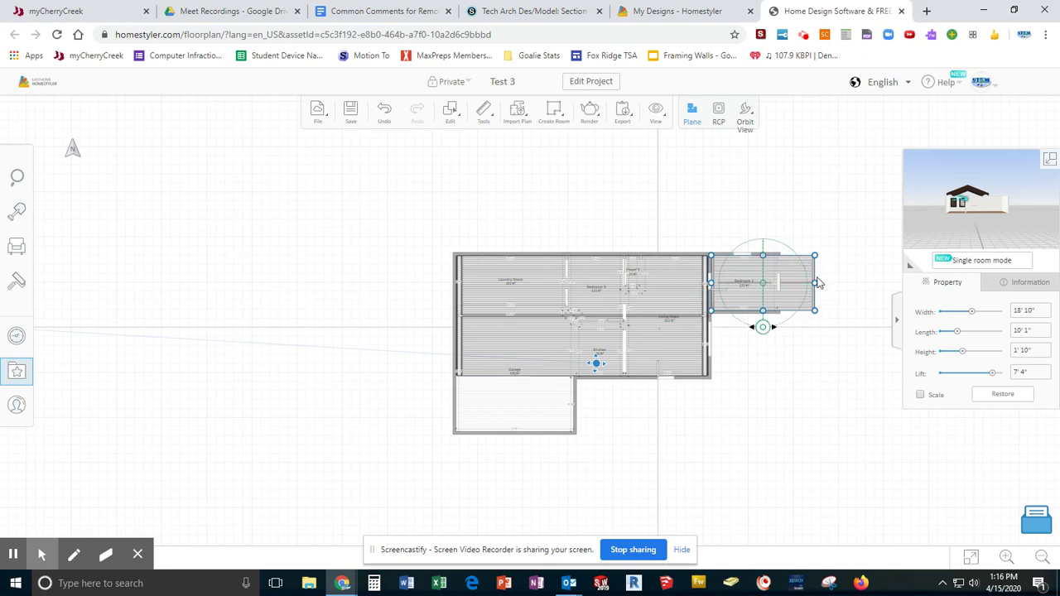
left_click_drag(815, 282, 777, 283)
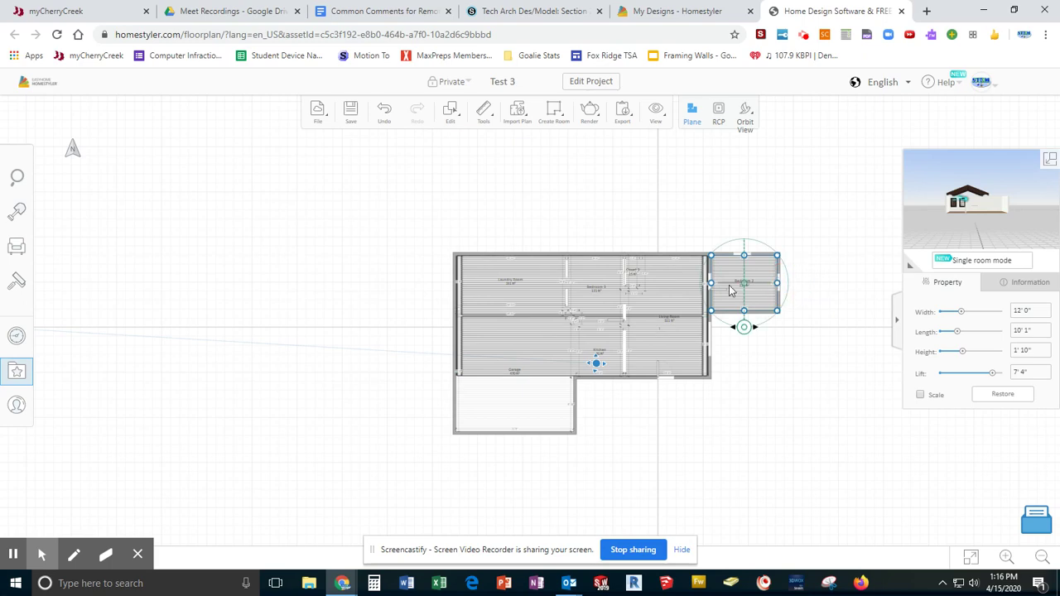
Extend the Bedroom 2 roof inward over the main roof to 27' 6" wide and raise its lift to 9' 2".
left_click_drag(713, 284, 639, 282)
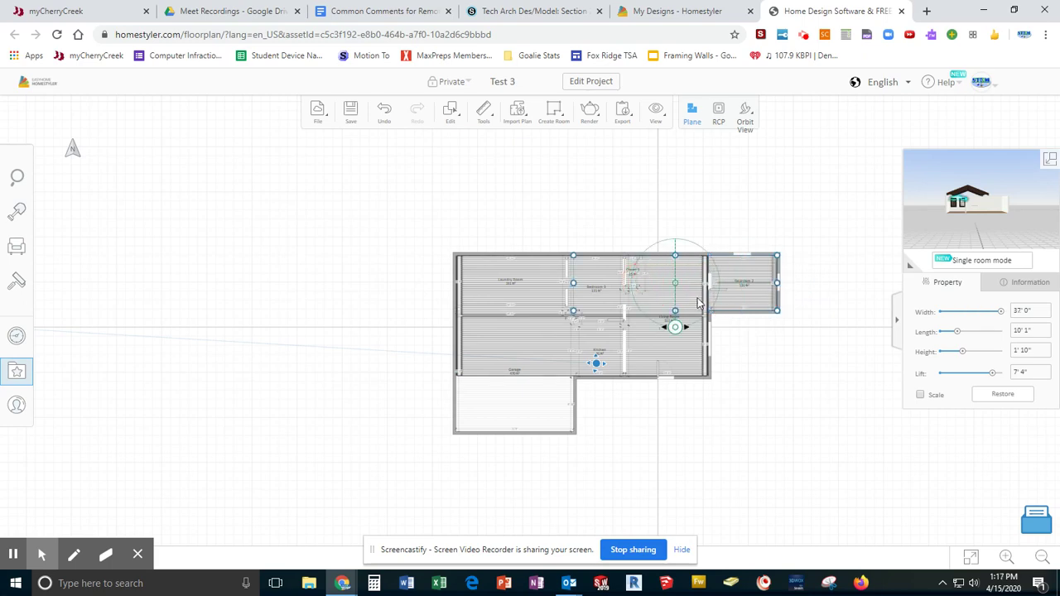
left_click(738, 280)
left_click_drag(573, 283, 627, 282)
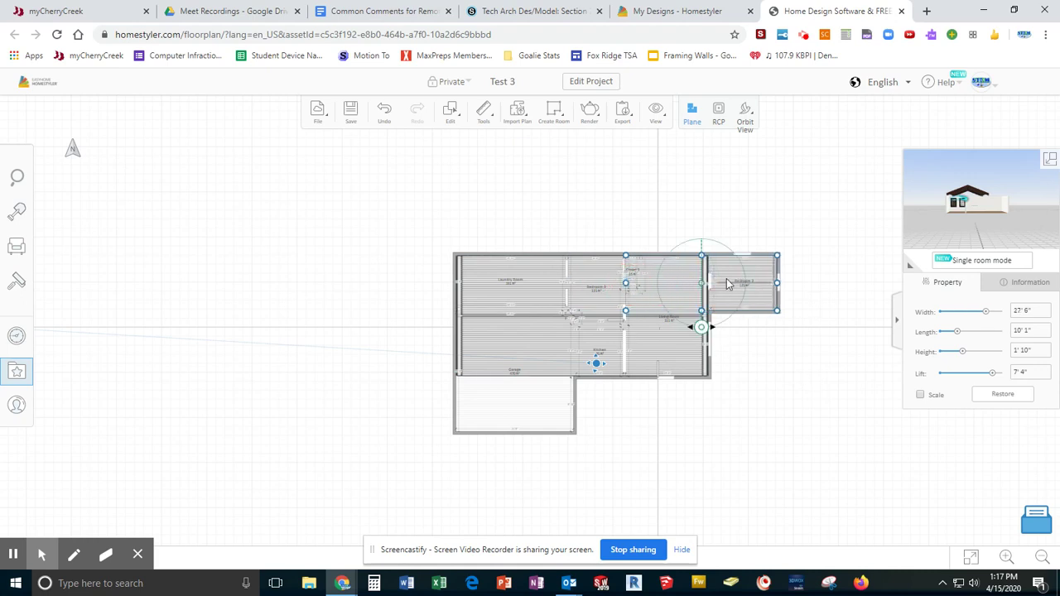
left_click_drag(993, 374, 1041, 373)
left_click(752, 383)
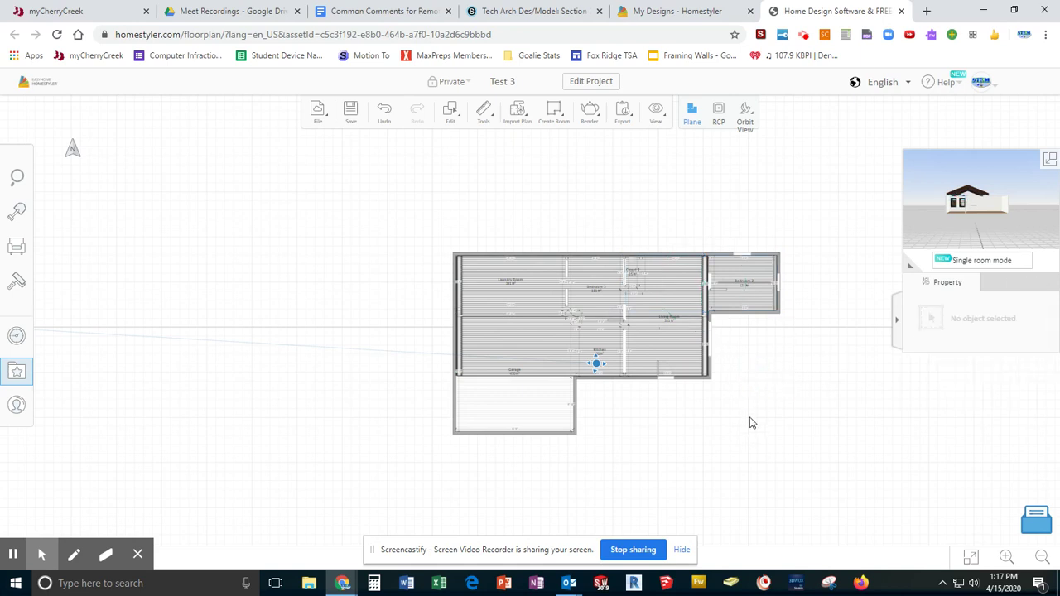
Switch to the 3D orbit view and raise the Bedroom 2 roof's lift to 10' 0".
left_click(746, 121)
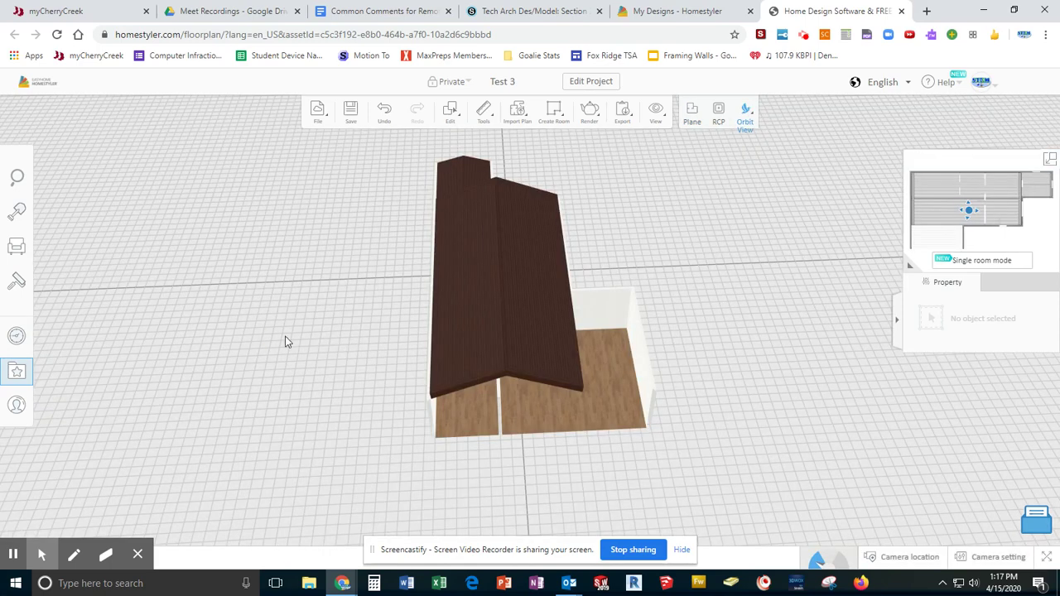
left_click_drag(389, 374, 578, 207)
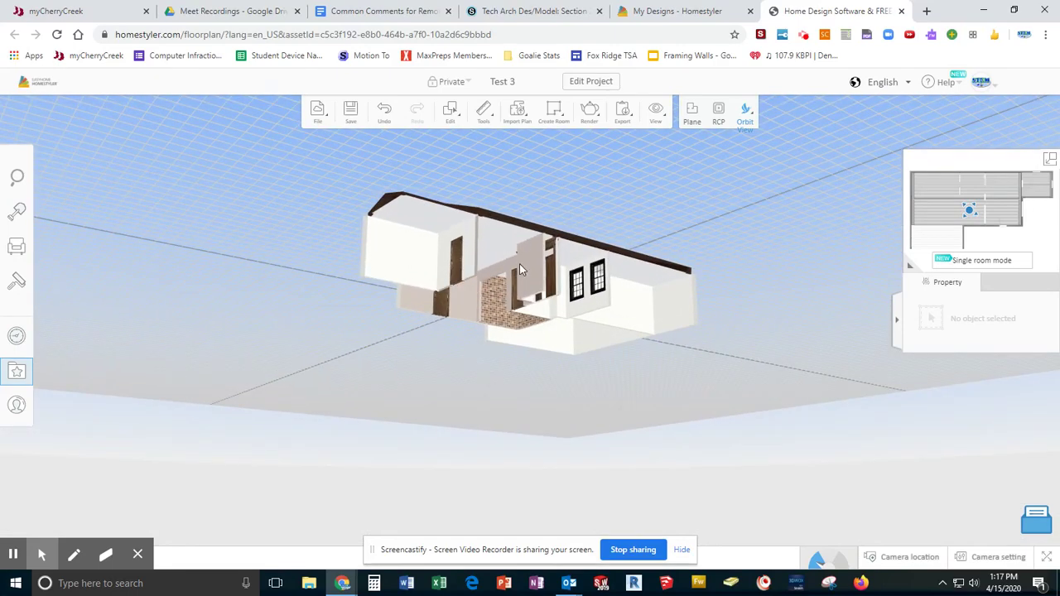
left_click_drag(519, 269, 617, 340)
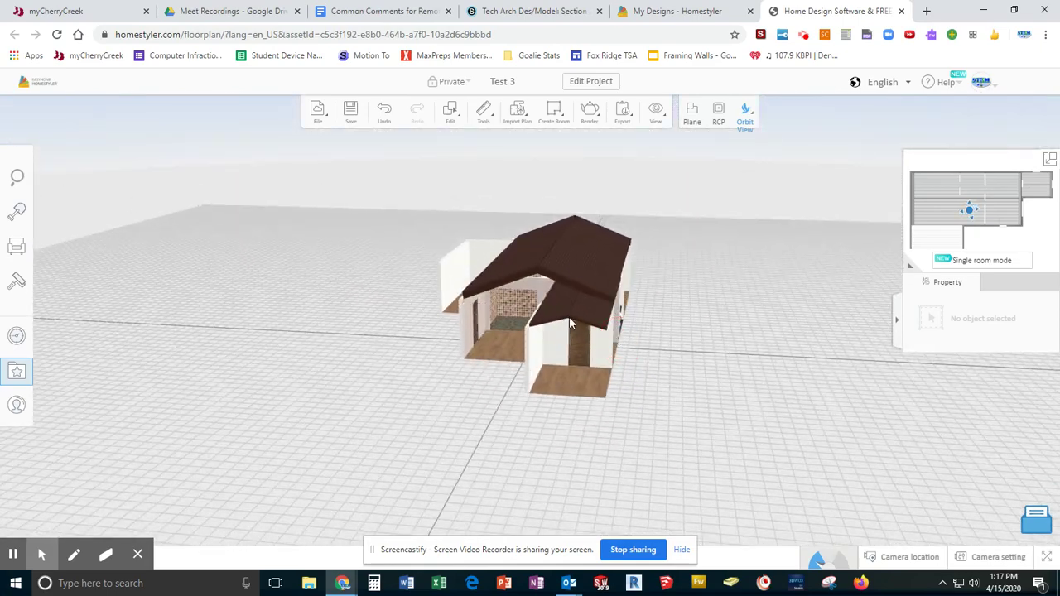
left_click(570, 323)
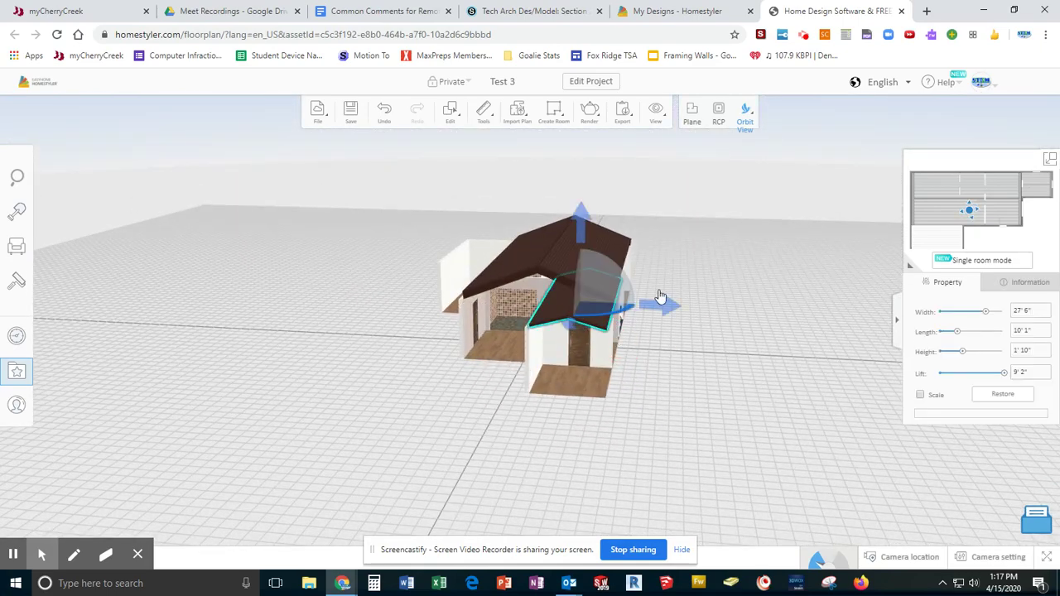
left_click_drag(582, 237, 579, 208)
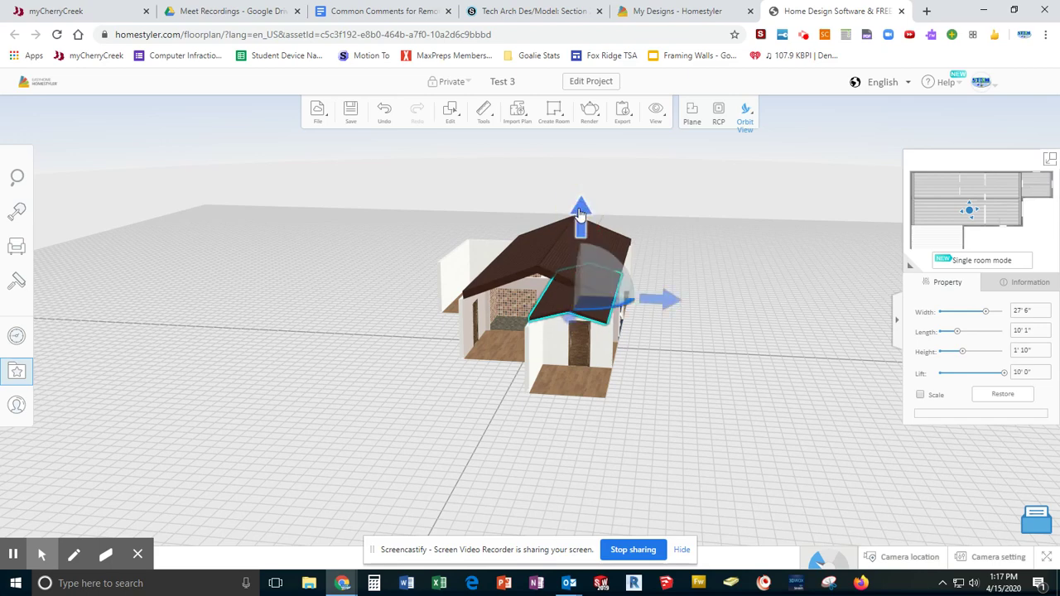
Increase the Bedroom 2 roof's height to 2' 4" and deselect it.
left_click_drag(649, 393, 605, 436)
scroll(559, 327, "up", 8)
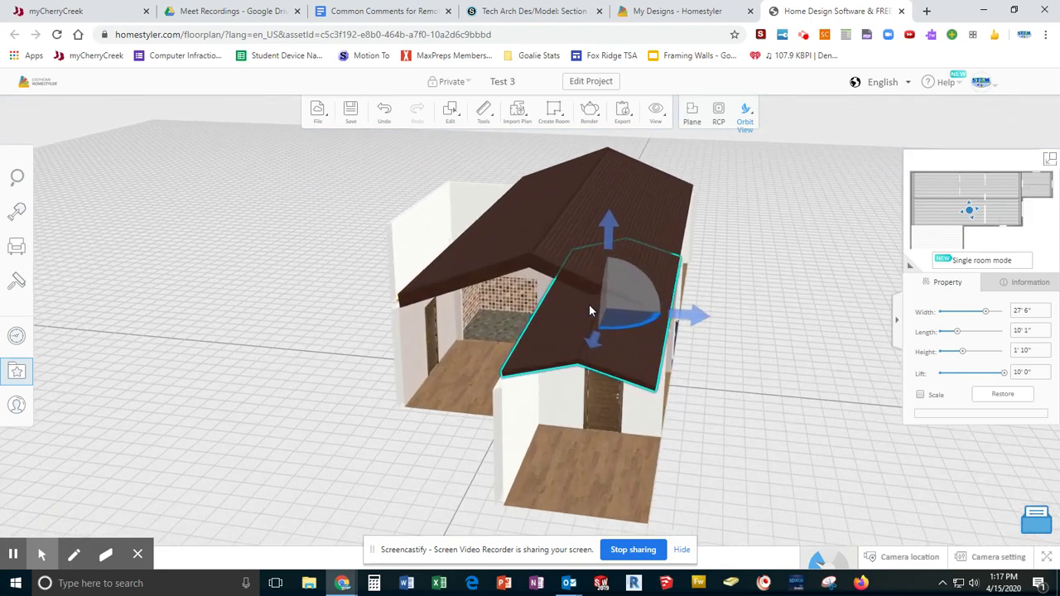
scroll(651, 296, "up", 4)
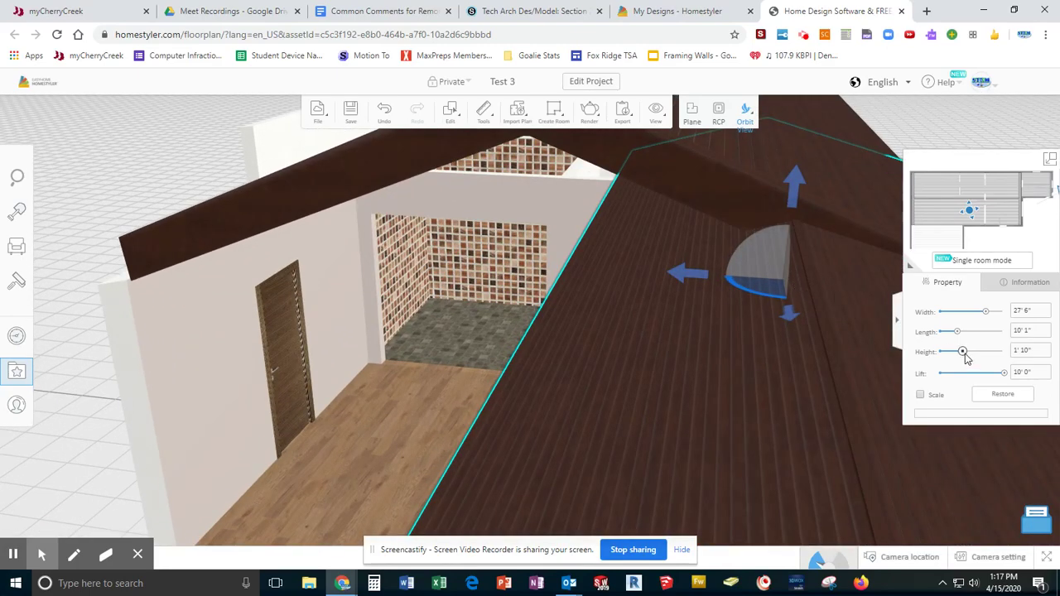
left_click_drag(964, 355, 969, 355)
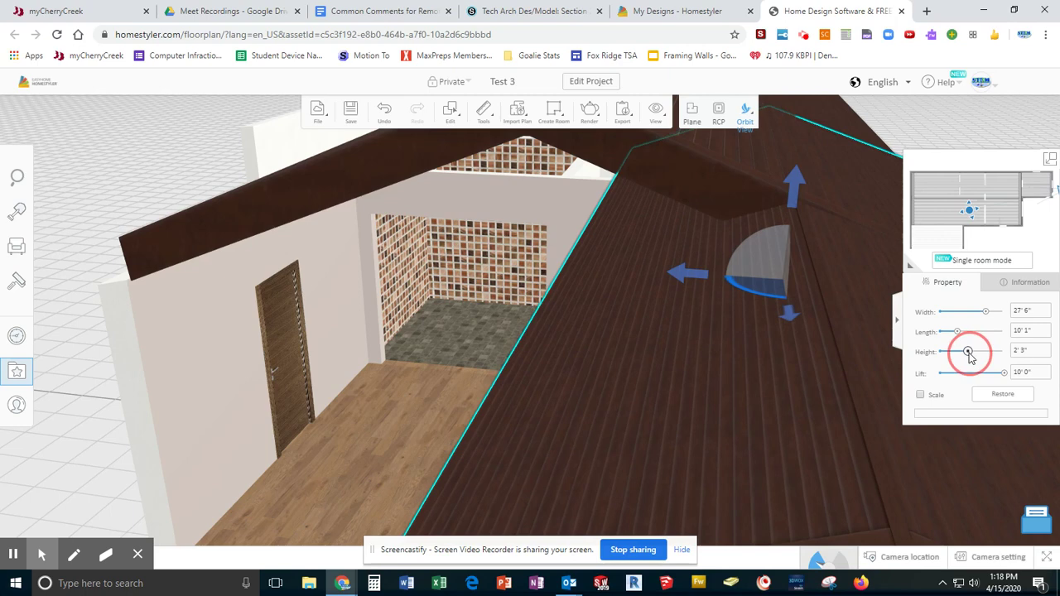
left_click_drag(969, 354, 971, 355)
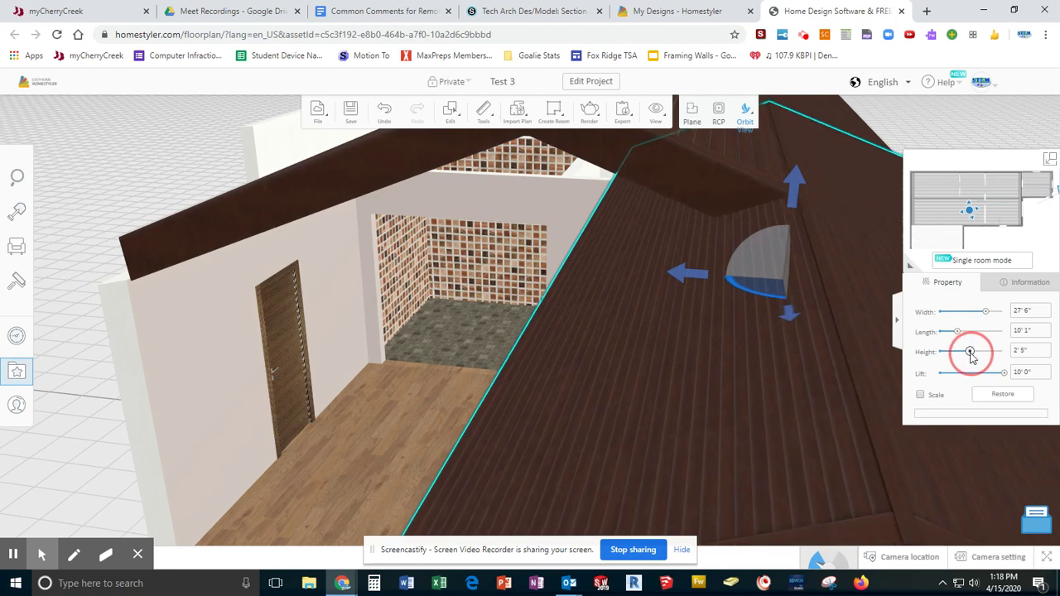
left_click_drag(971, 355, 971, 356)
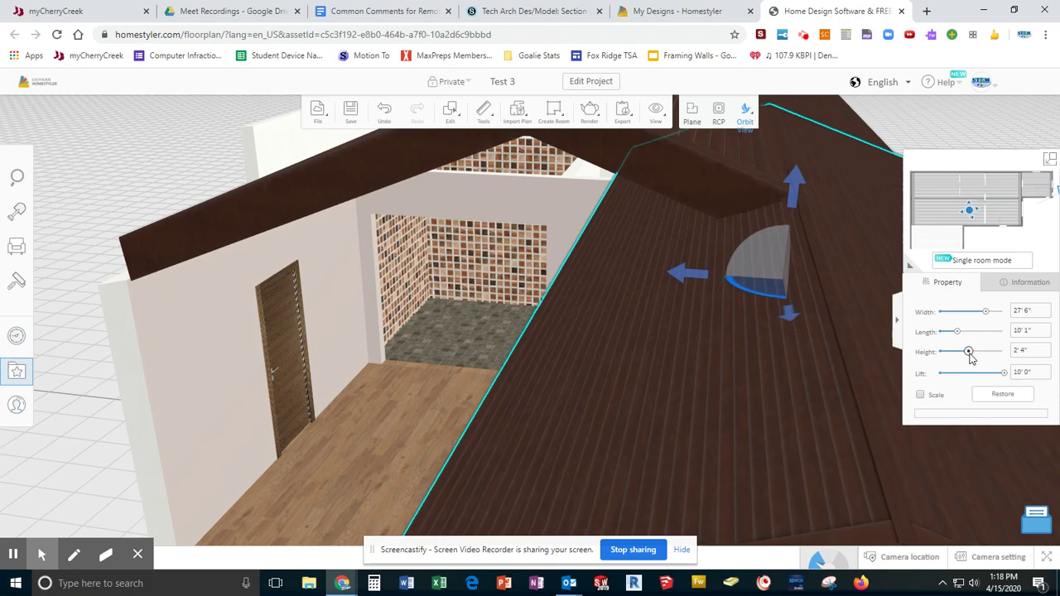
scroll(800, 245, "down", 8)
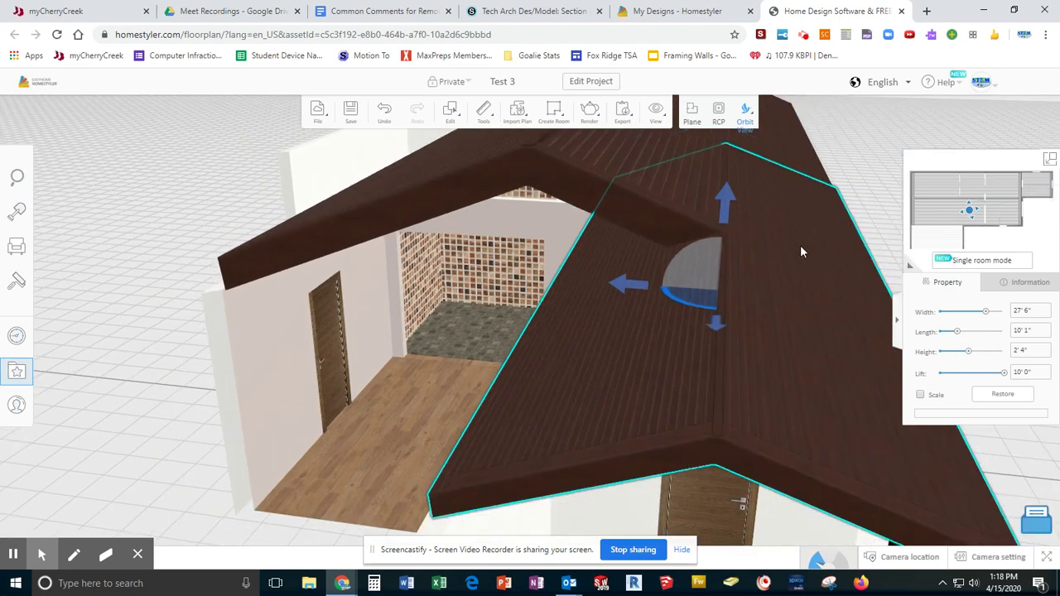
left_click(786, 335)
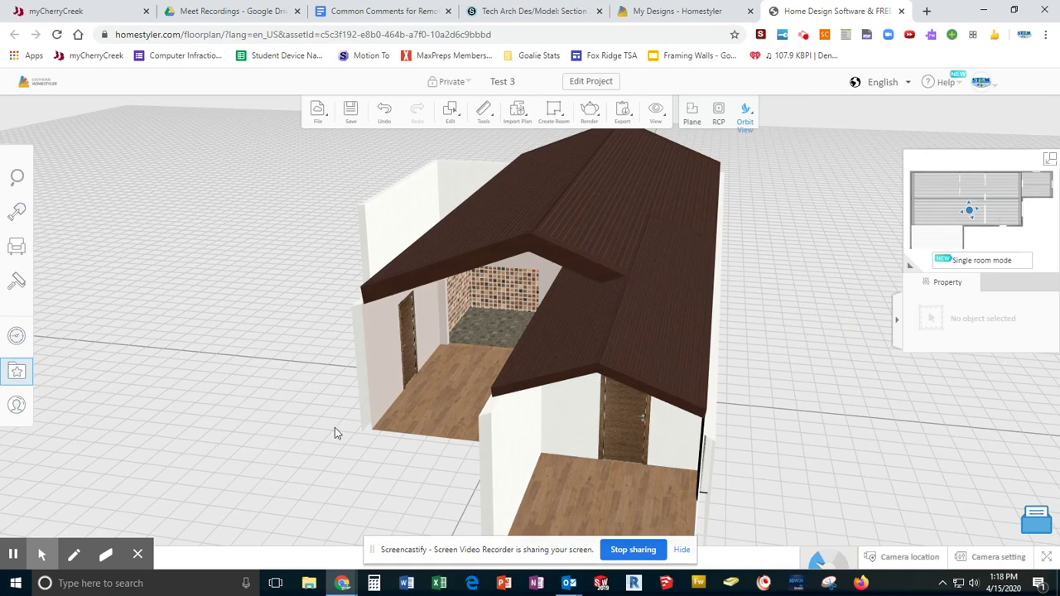
Return to the floor plan and place a third Sloped ceiling A-4 from the favorites over the Garage.
left_click_drag(232, 405, 373, 406)
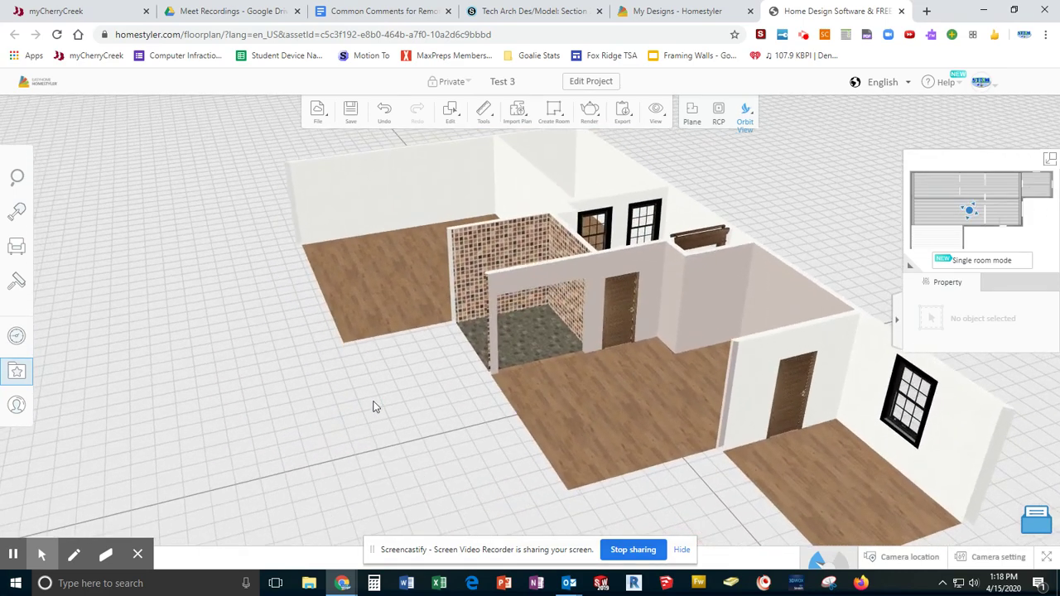
left_click_drag(420, 469, 419, 381)
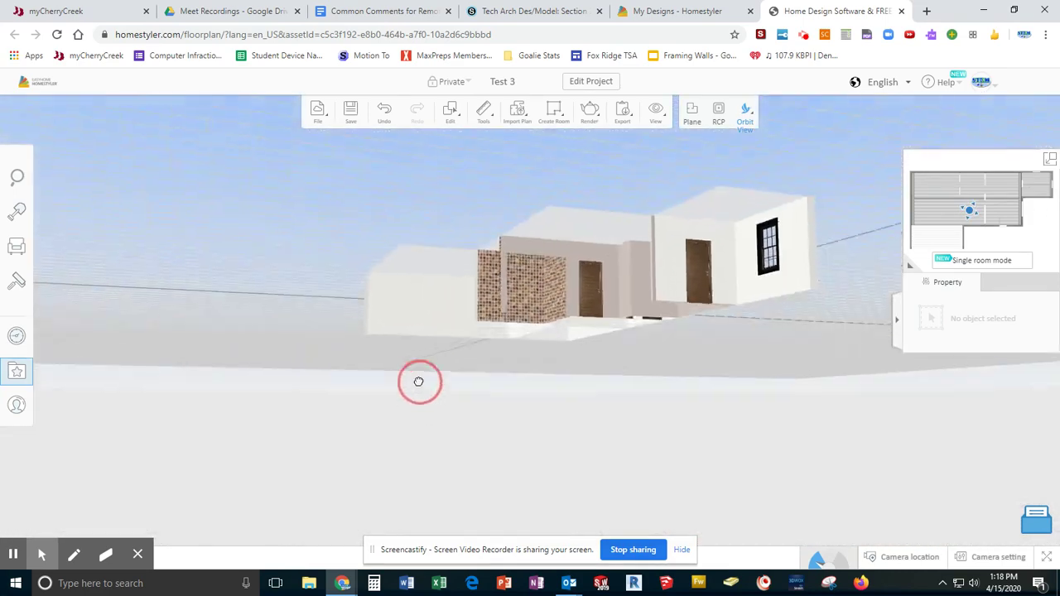
left_click_drag(539, 411, 530, 490)
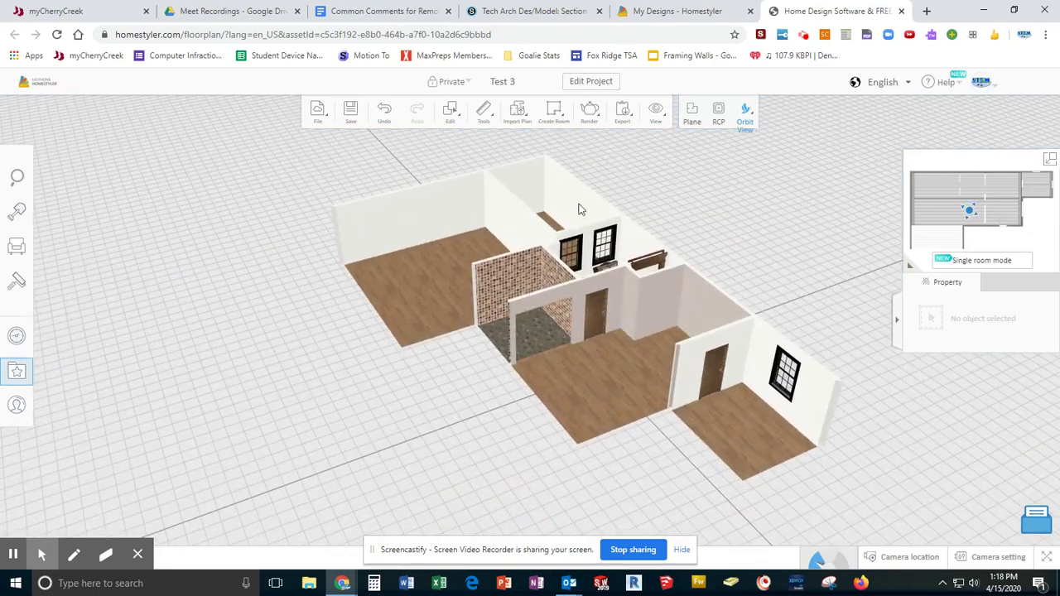
left_click(692, 108)
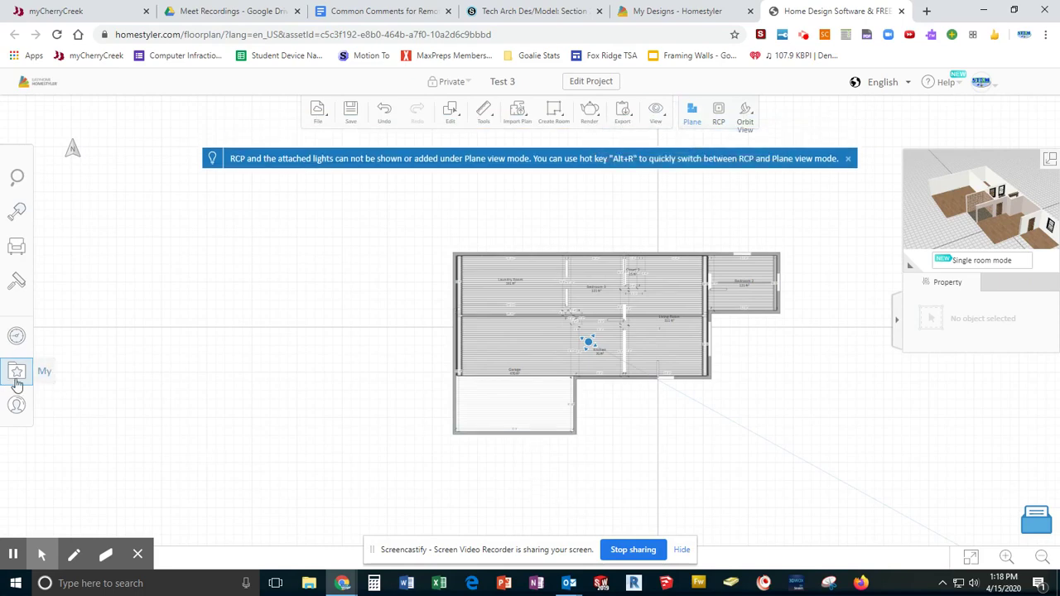
left_click(53, 377)
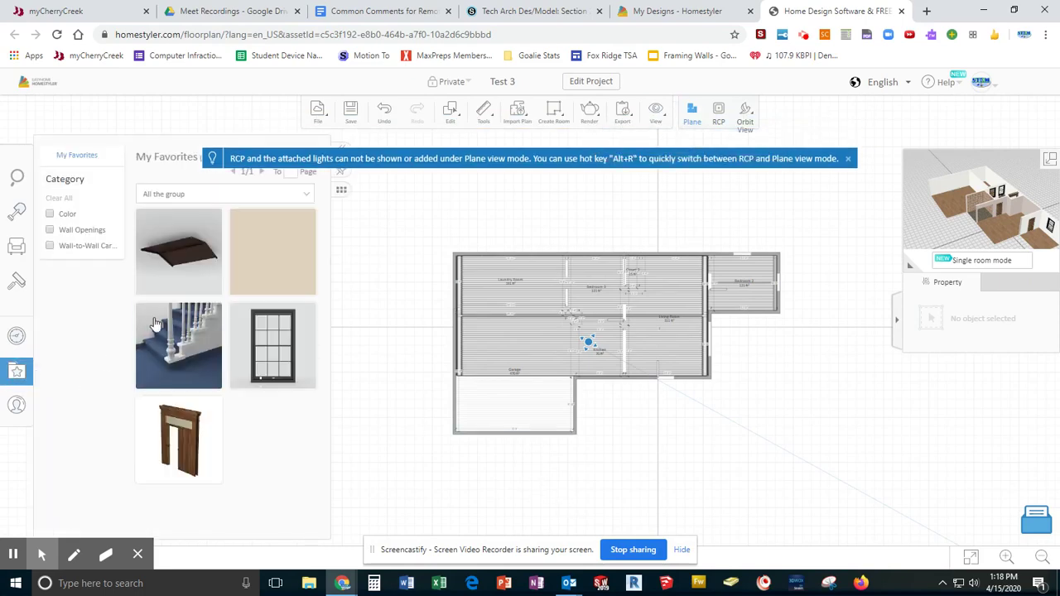
left_click_drag(190, 259, 484, 417)
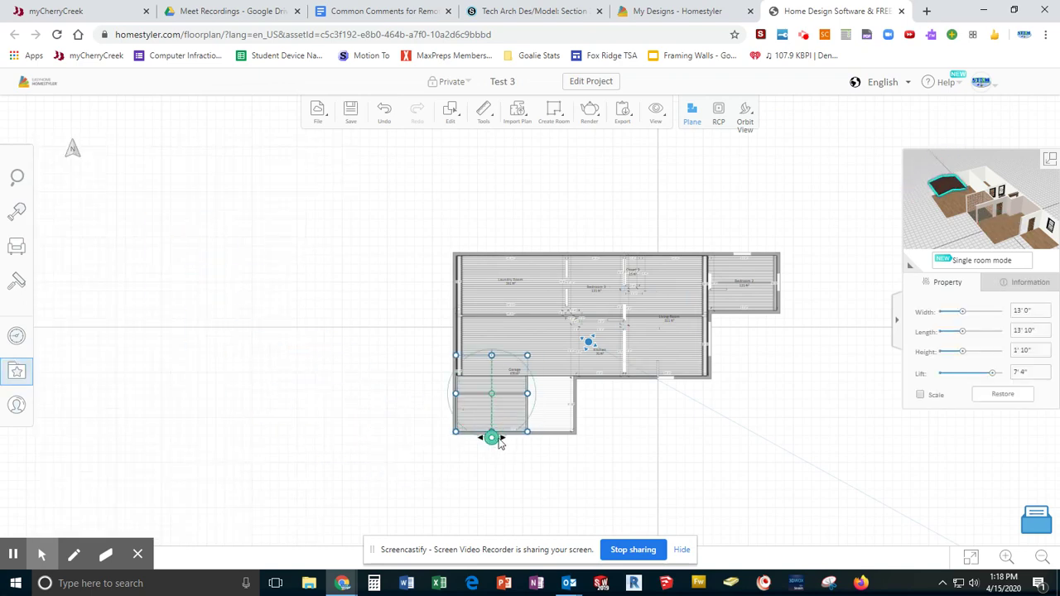
Turn the Garage roof 90 degrees and stretch it to 21' 10" long and 20' 5" wide, reaching into the main roof.
left_click_drag(494, 442, 425, 398)
left_click_drag(491, 429, 490, 433)
left_click_drag(528, 395, 584, 396)
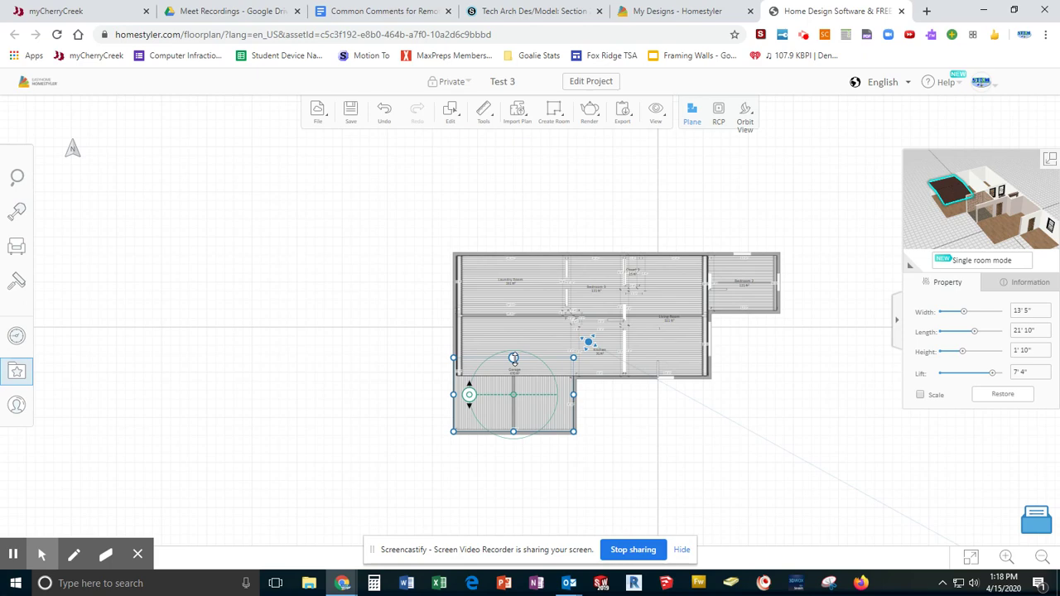
left_click_drag(513, 357, 513, 319)
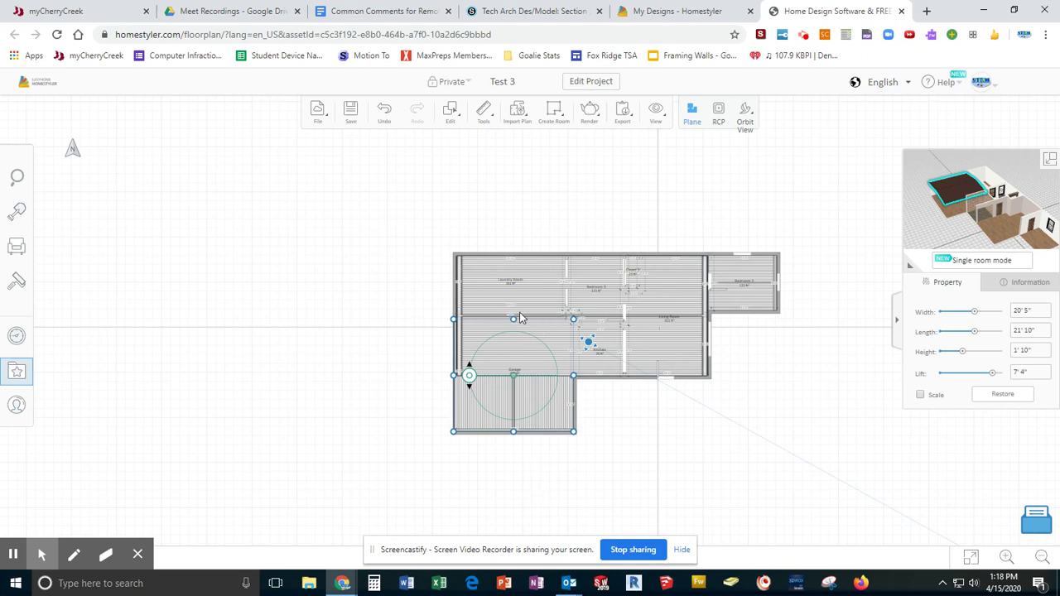
left_click(794, 391)
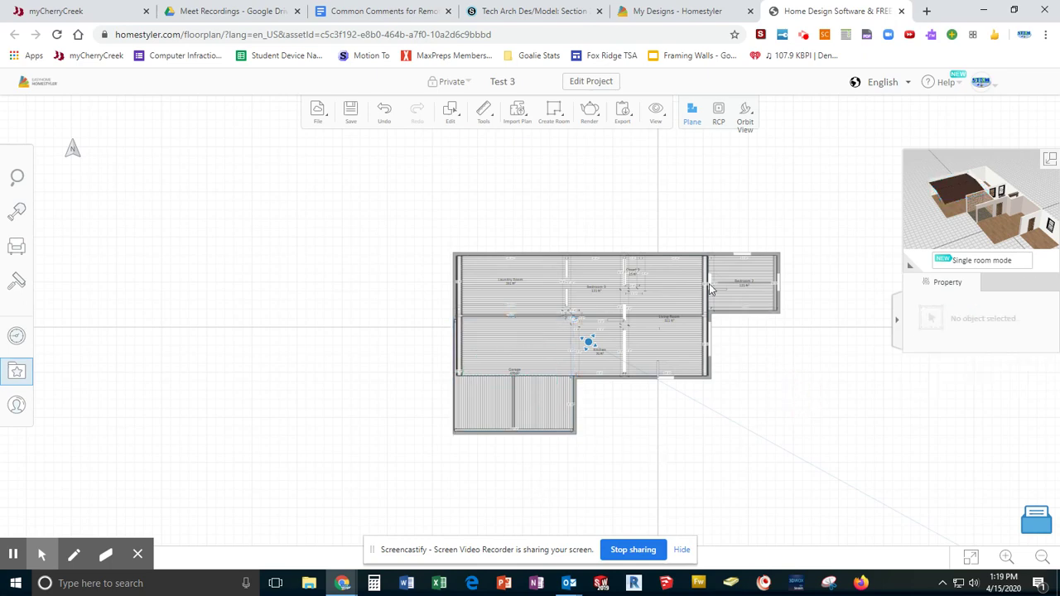
In the 3D orbit view, set the Garage roof's lift to 9' 2" and its height to 5' 6".
left_click(745, 122)
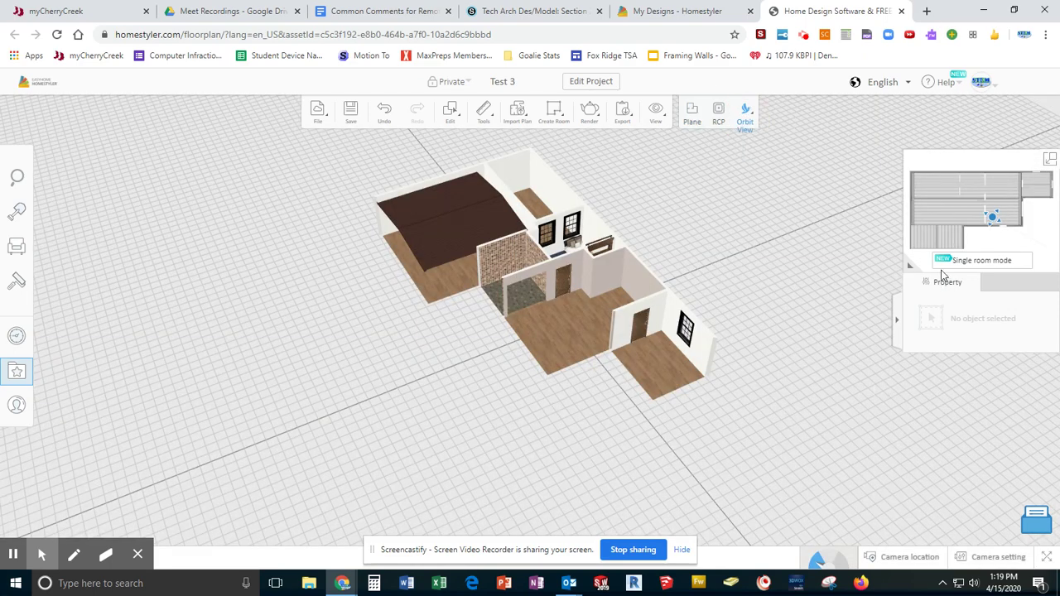
left_click(422, 266)
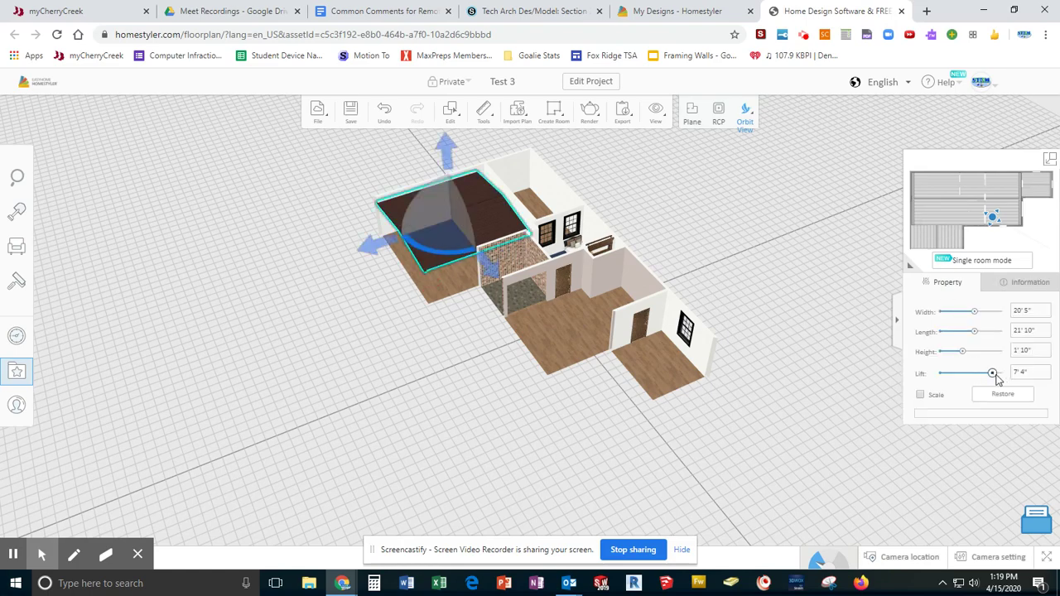
left_click_drag(992, 373, 1058, 382)
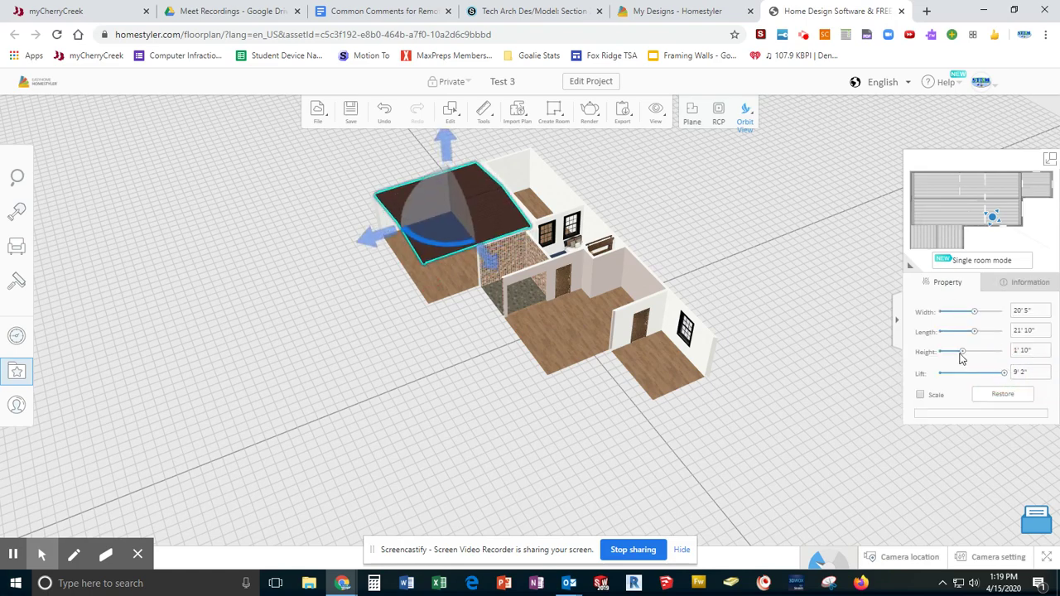
left_click_drag(962, 351, 1047, 366)
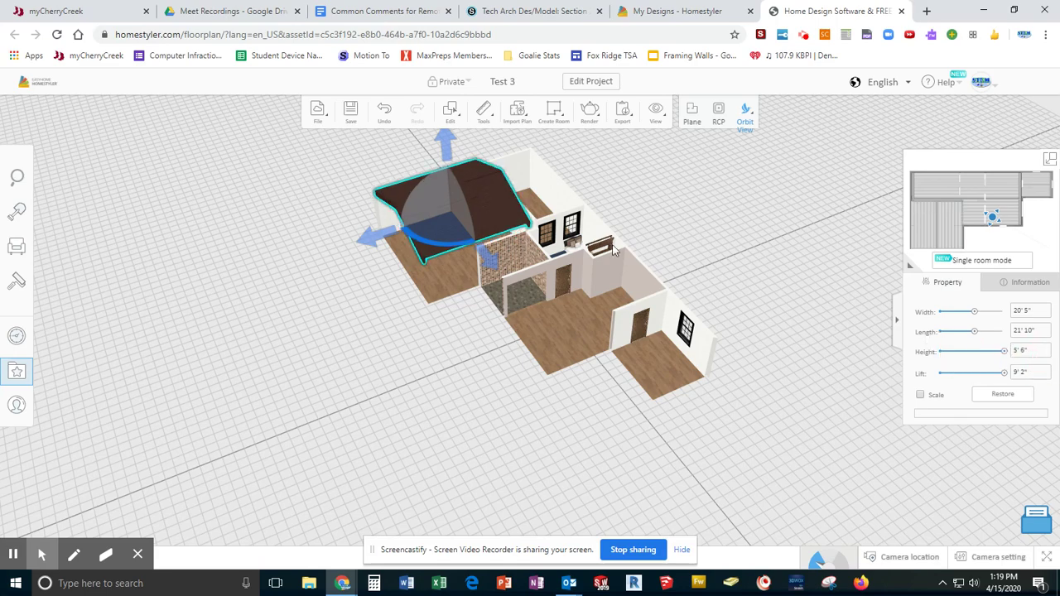
left_click(203, 332)
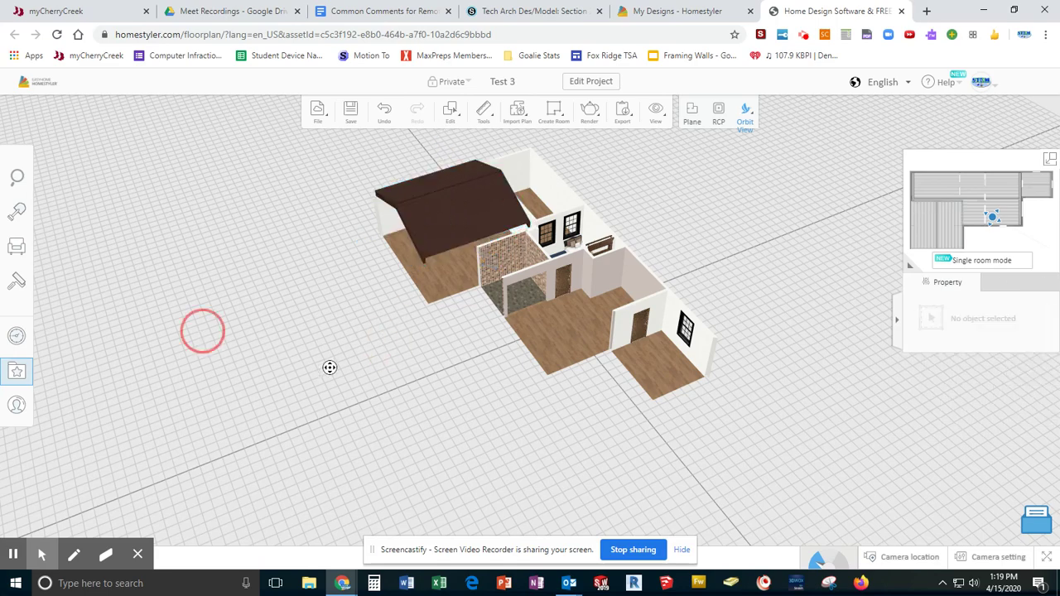
Examine from several angles how the Garage roof meets the main roof.
left_click_drag(322, 403, 473, 284)
left_click_drag(508, 361, 462, 530)
left_click_drag(373, 354, 443, 479)
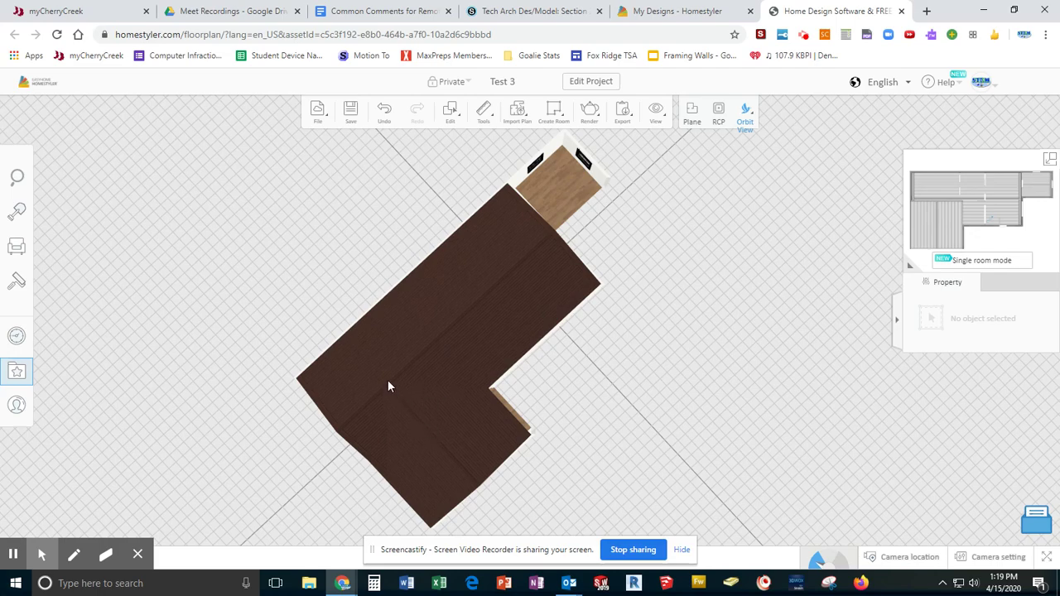
left_click_drag(349, 467, 453, 451)
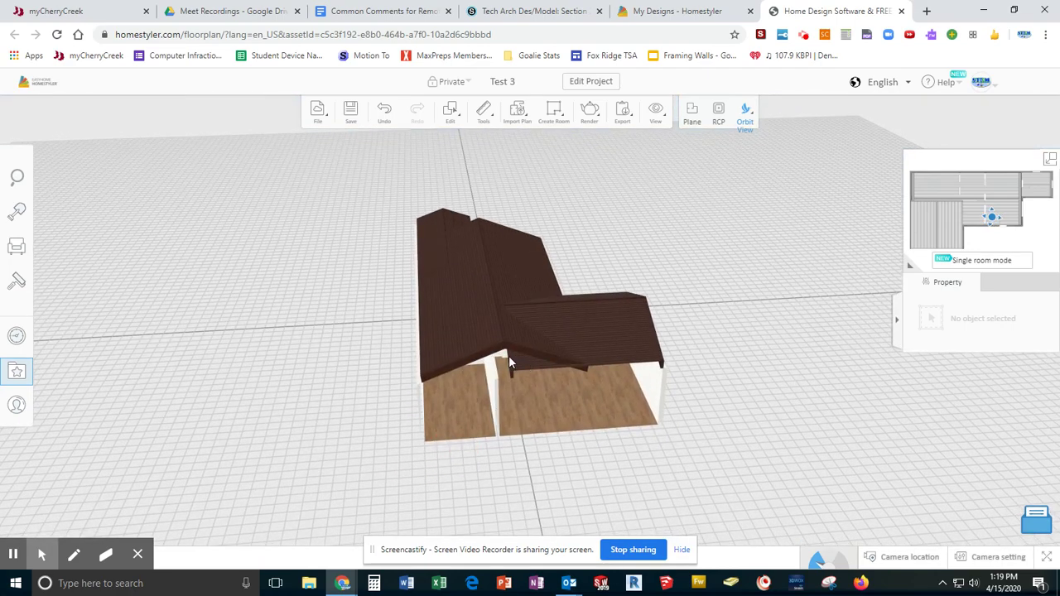
left_click_drag(616, 366, 366, 326)
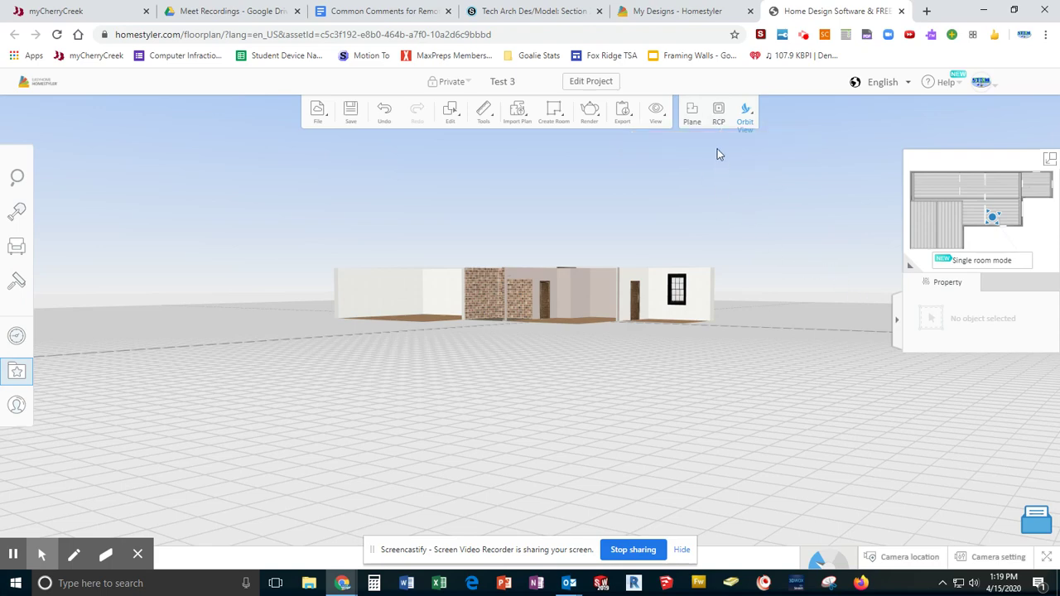
Hide the Garage roof in the floor plan, then go back to the 3D orbit view.
left_click(692, 113)
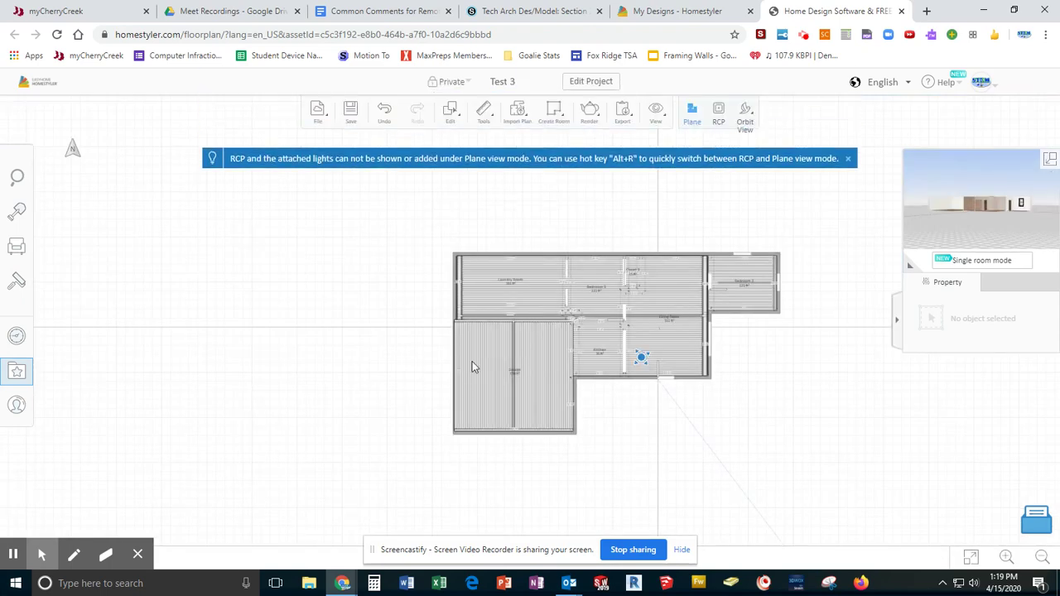
left_click(774, 391)
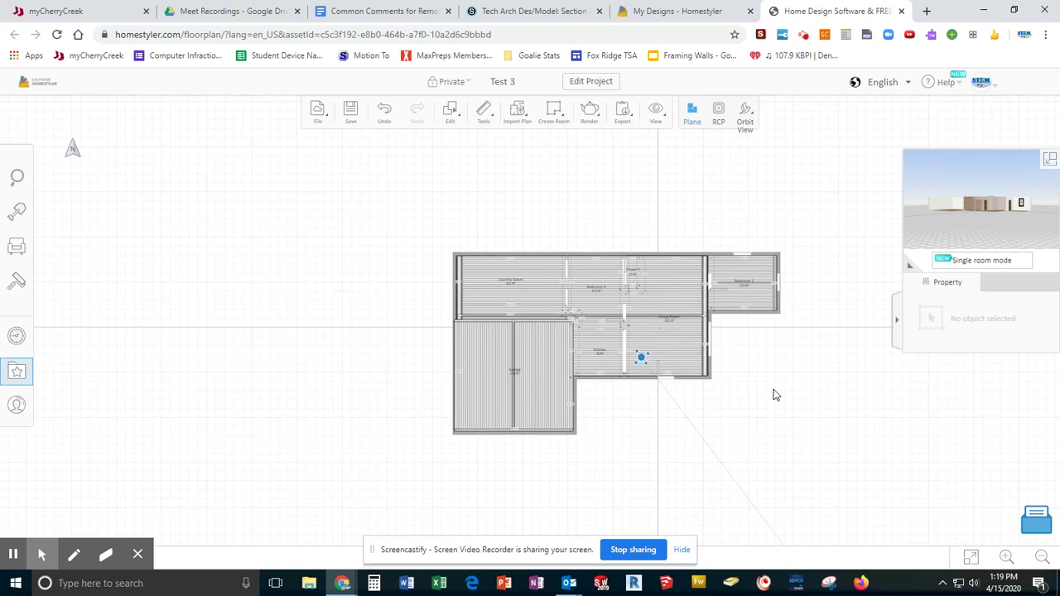
left_click(524, 358)
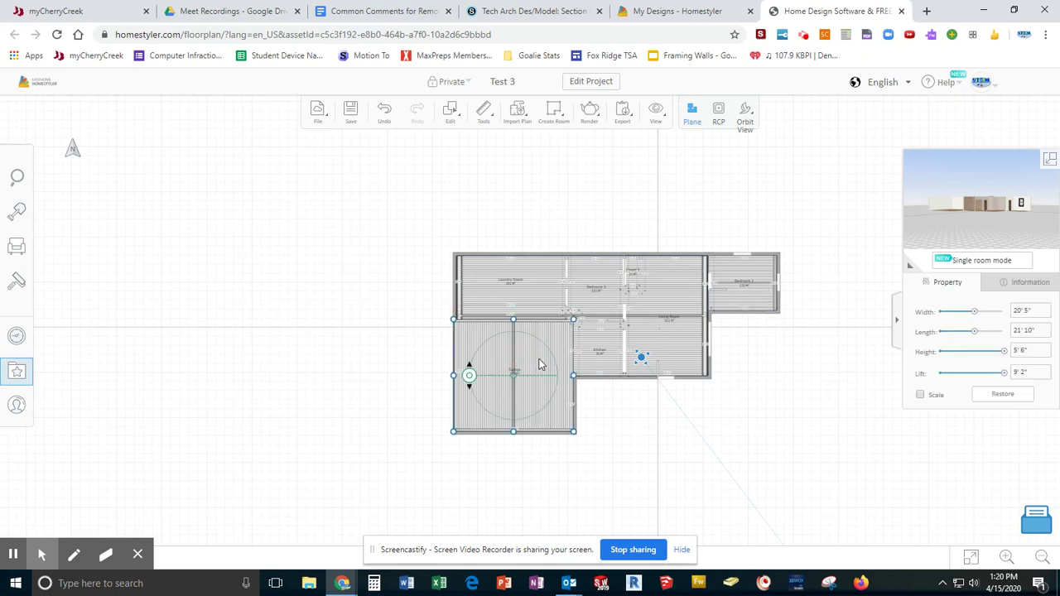
right_click(540, 364)
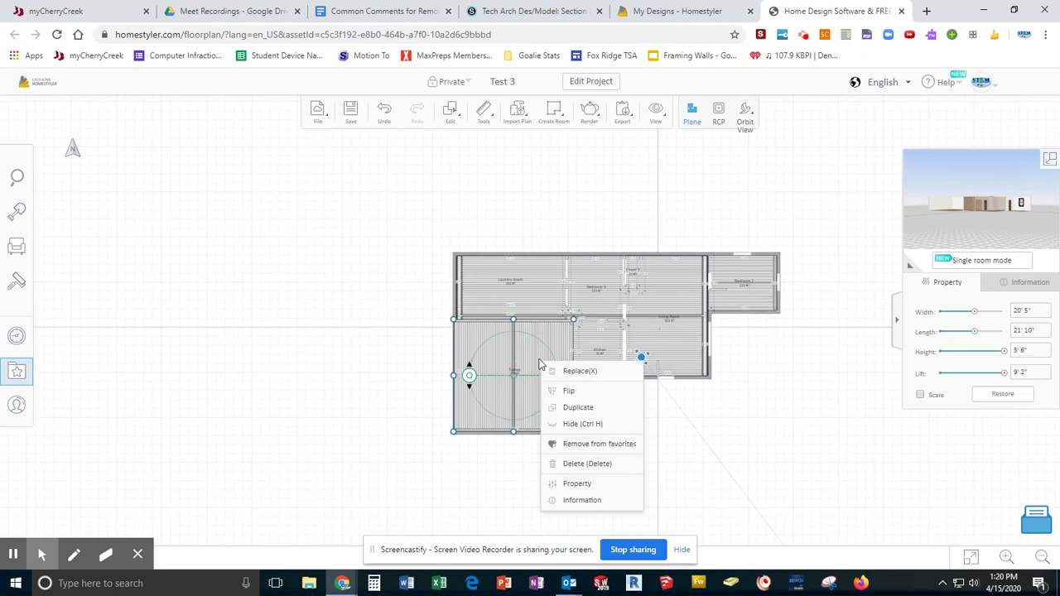
left_click(584, 425)
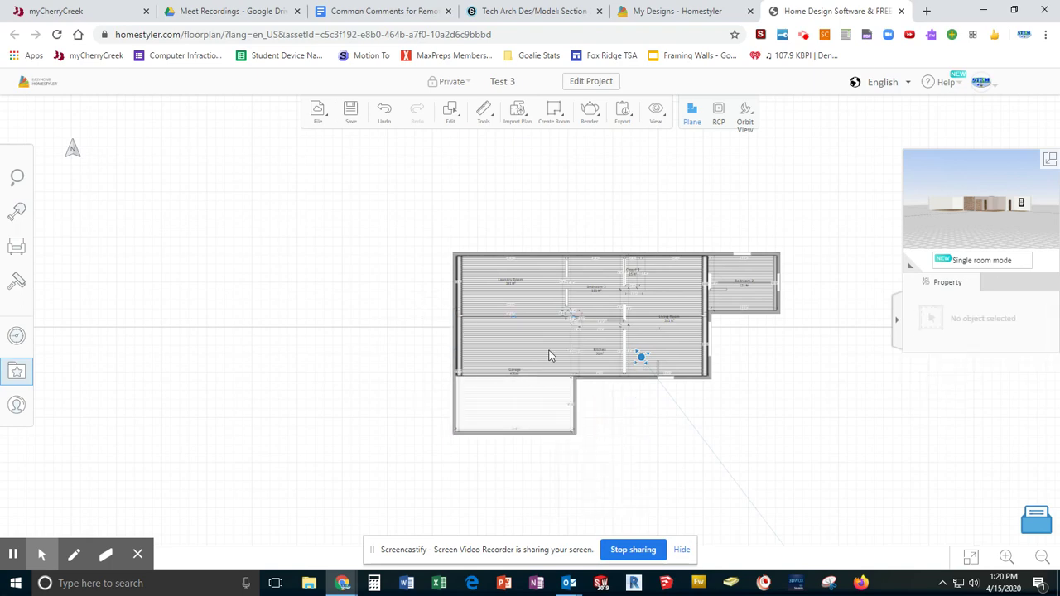
left_click(746, 114)
left_click(350, 370)
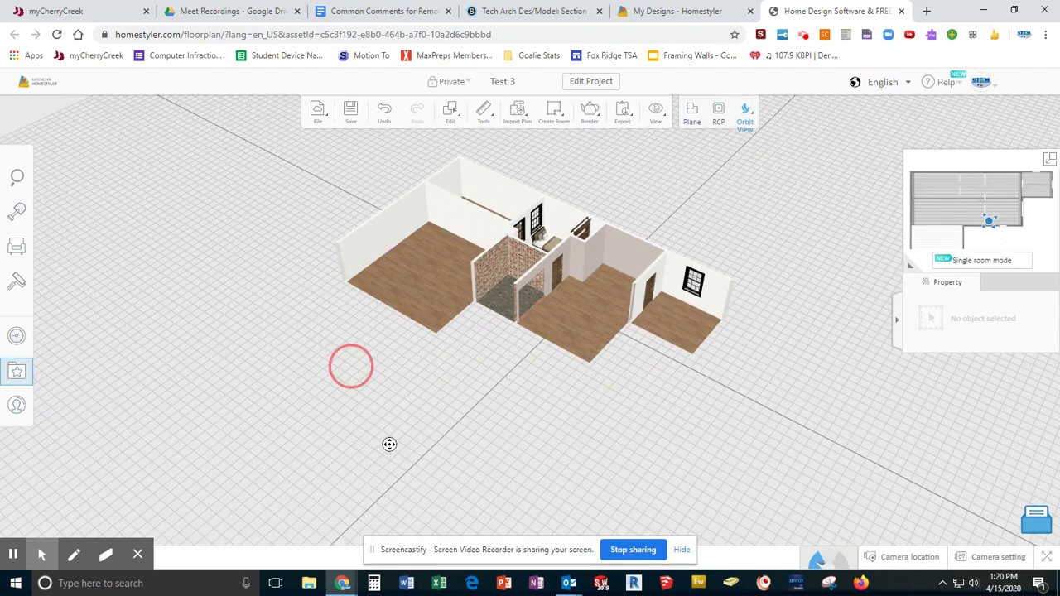
Look over the house in 3D with the Garage roof hidden, then show all hidden Garage items in the floor plan.
left_click_drag(325, 385, 419, 530)
left_click_drag(310, 438, 524, 377)
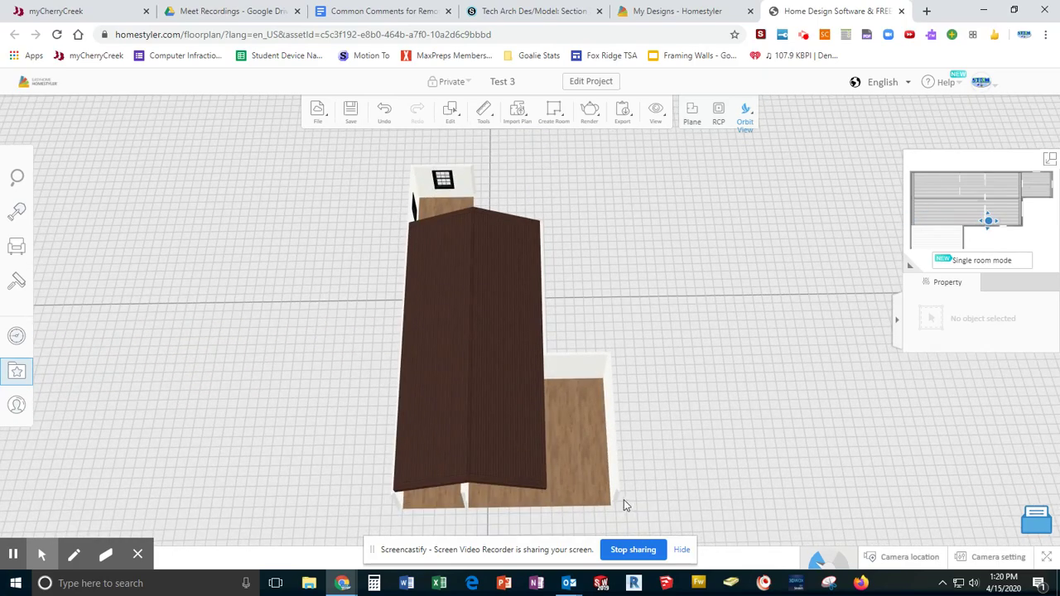
left_click_drag(625, 500, 543, 342)
left_click_drag(617, 373, 514, 464)
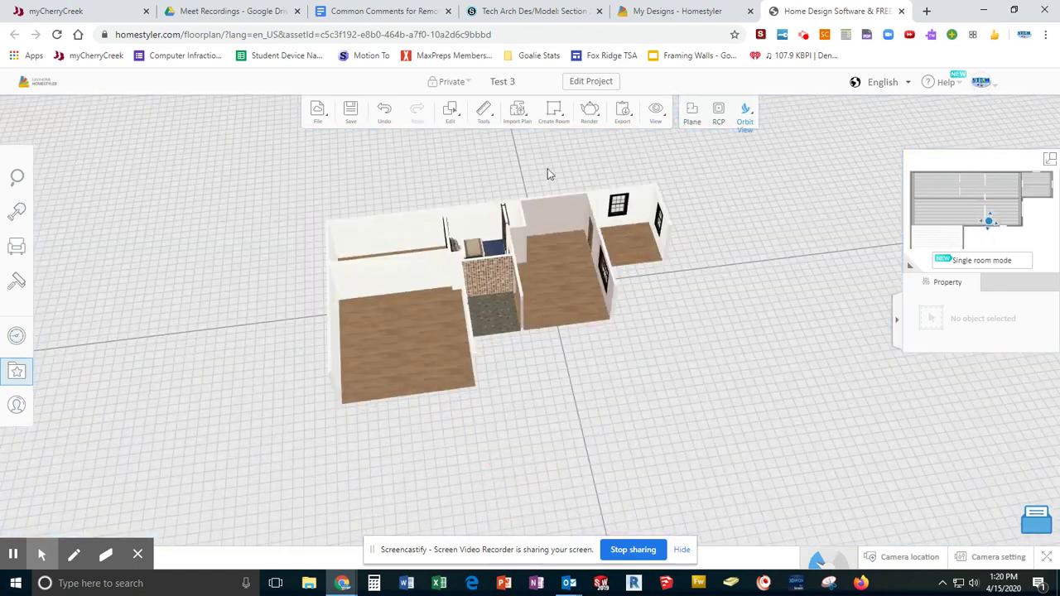
left_click(692, 116)
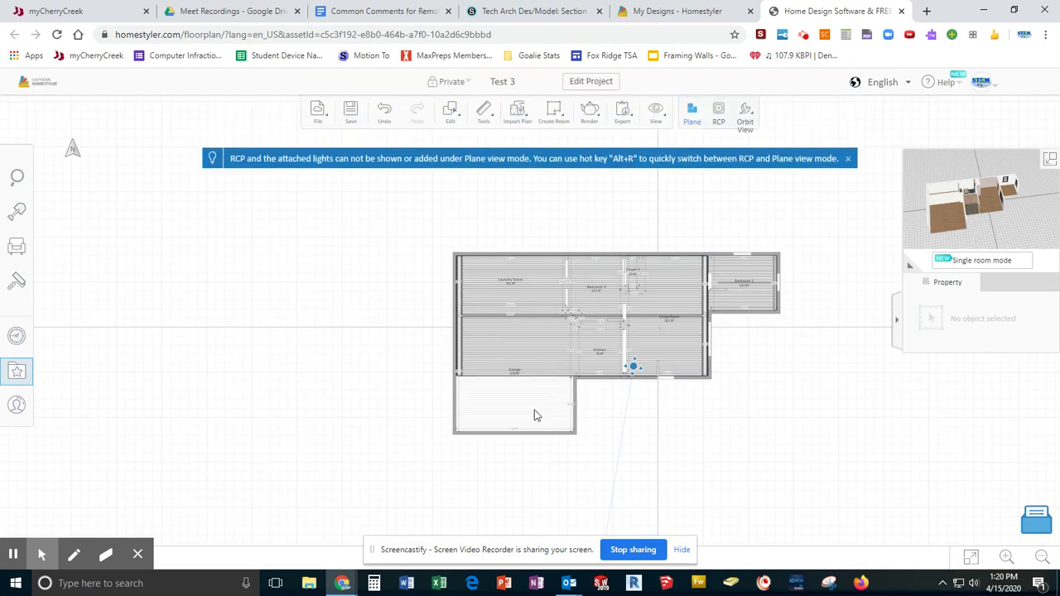
right_click(534, 415)
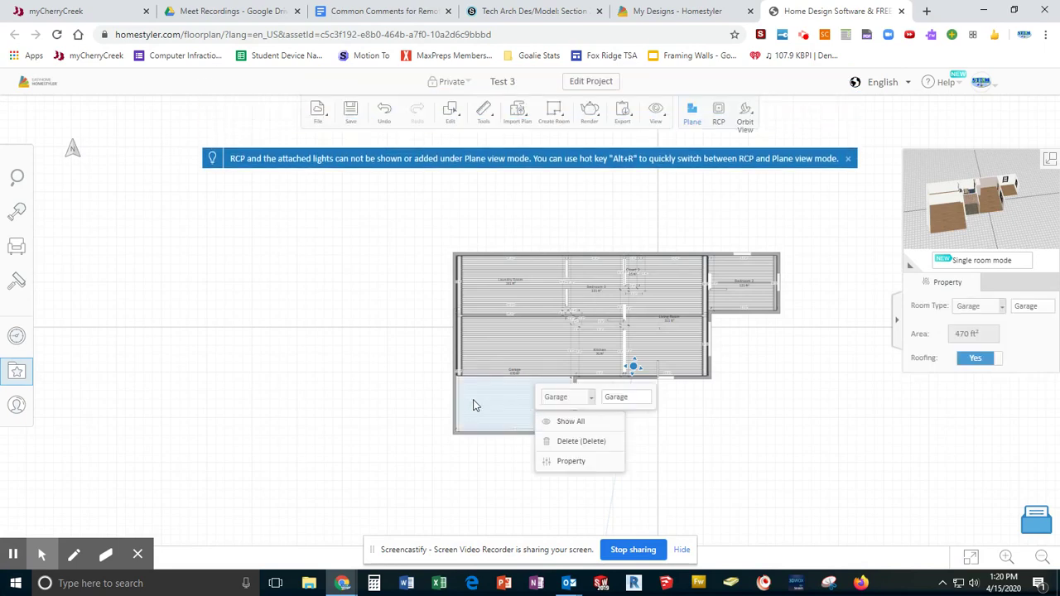
left_click(560, 423)
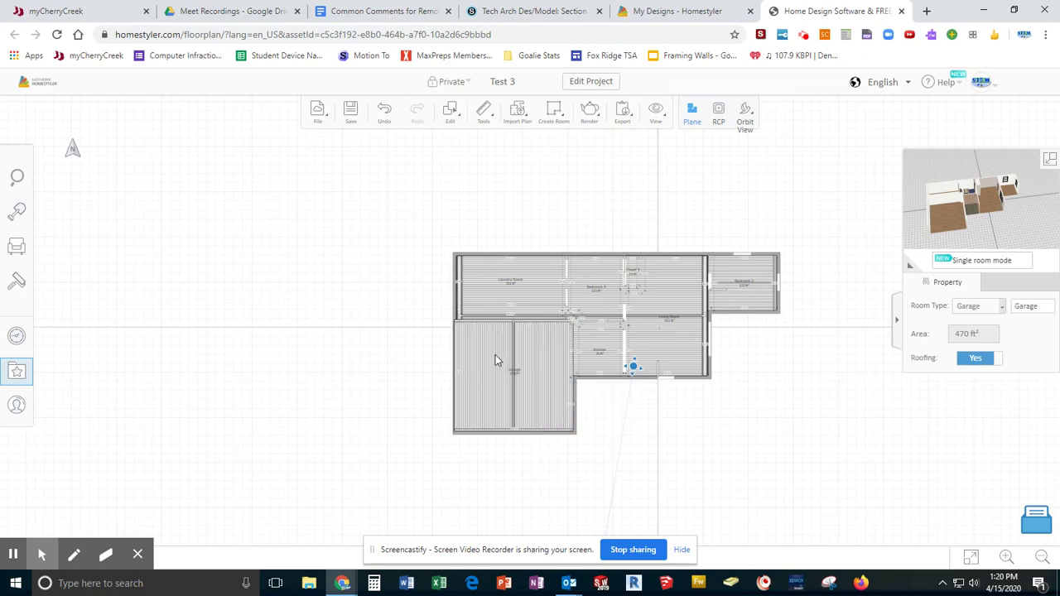
left_click(374, 356)
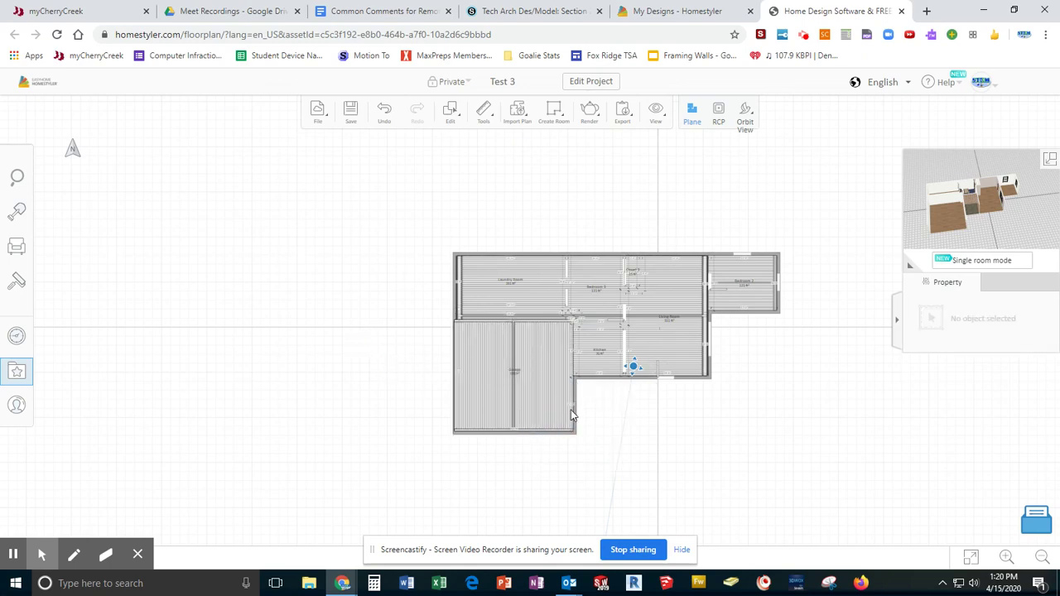
Using edge-based wall drawing, draw a 26' wall straight down from the Garage's lower-left corner, extending away from the house.
scroll(668, 378, "down", 2)
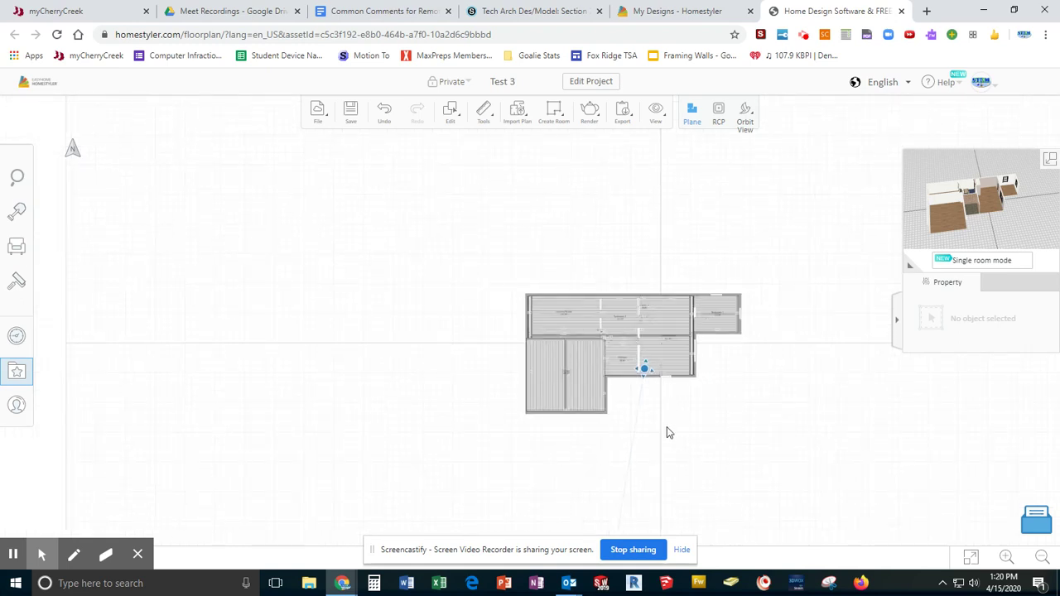
left_click_drag(667, 430, 560, 390)
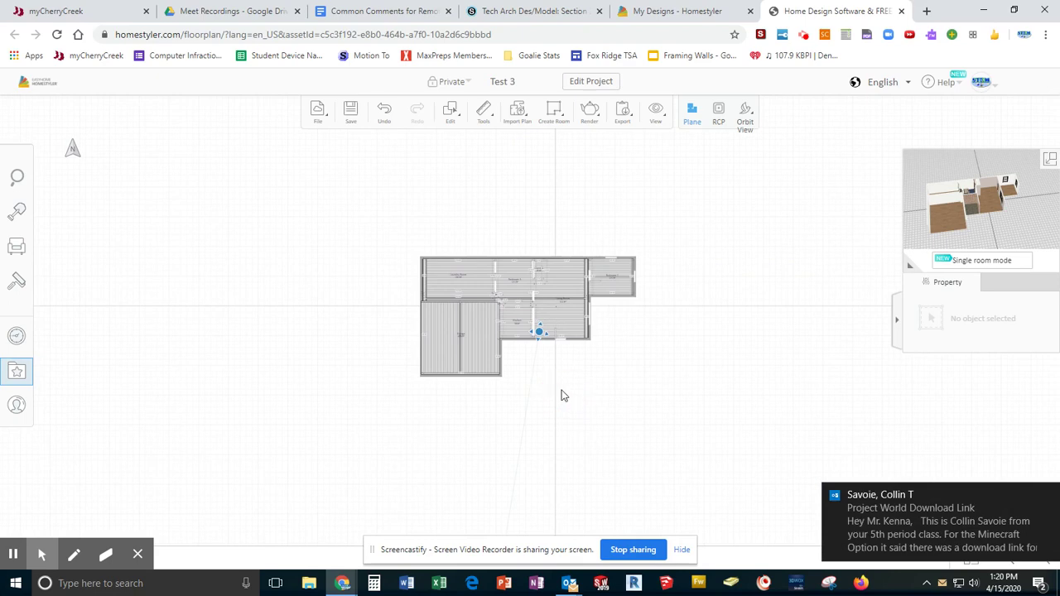
left_click(1052, 500)
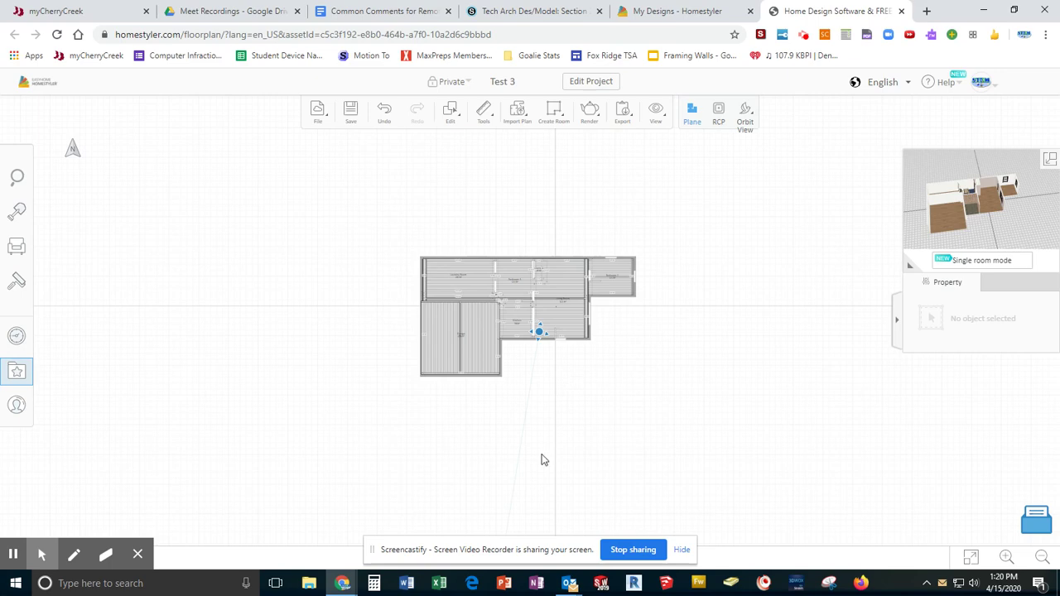
scroll(454, 376, "up", 3)
scroll(455, 376, "up", 3)
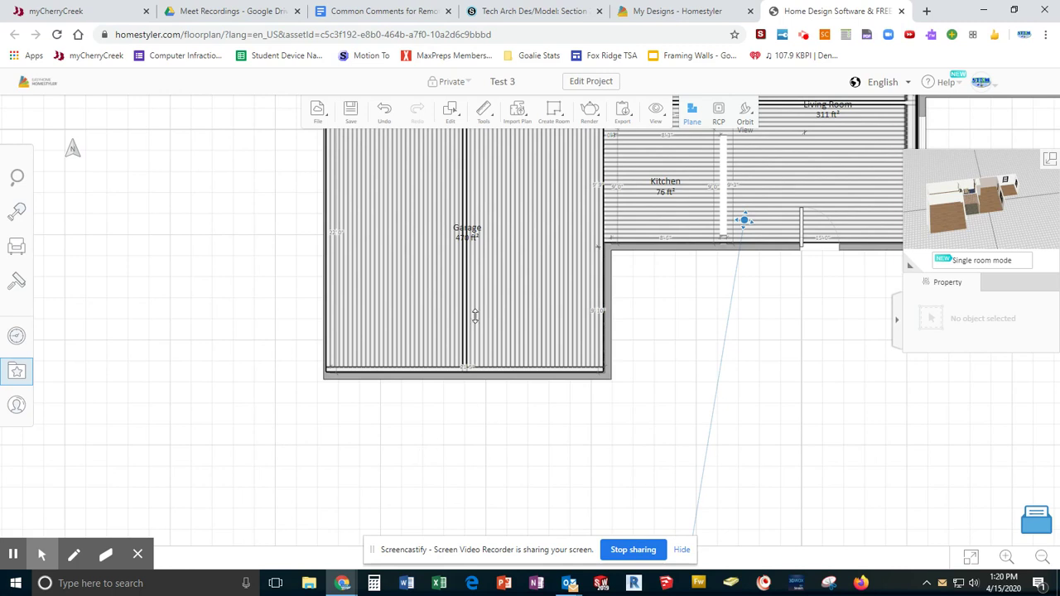
left_click(557, 116)
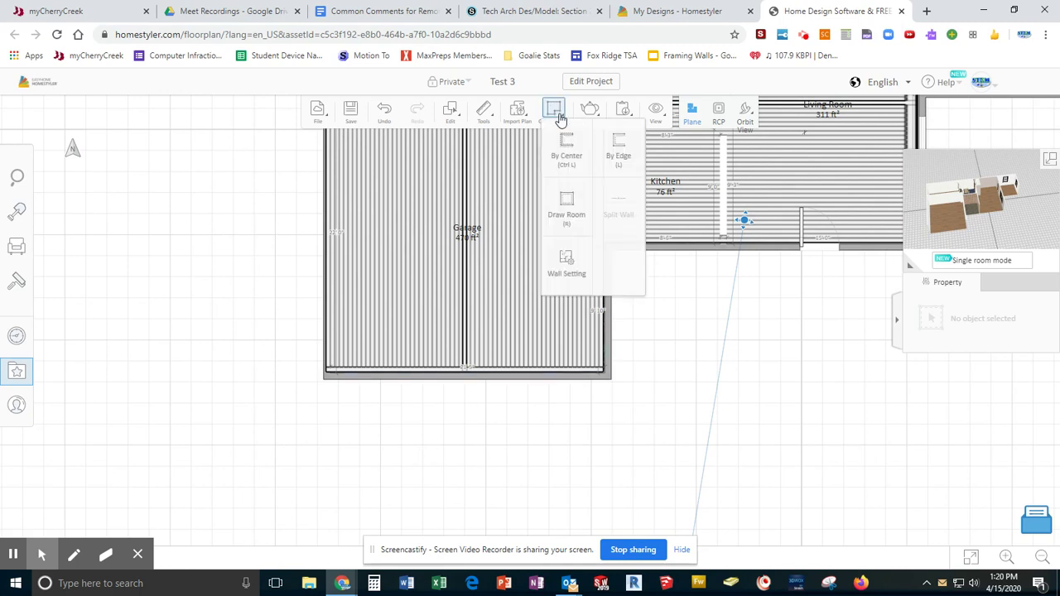
left_click(620, 153)
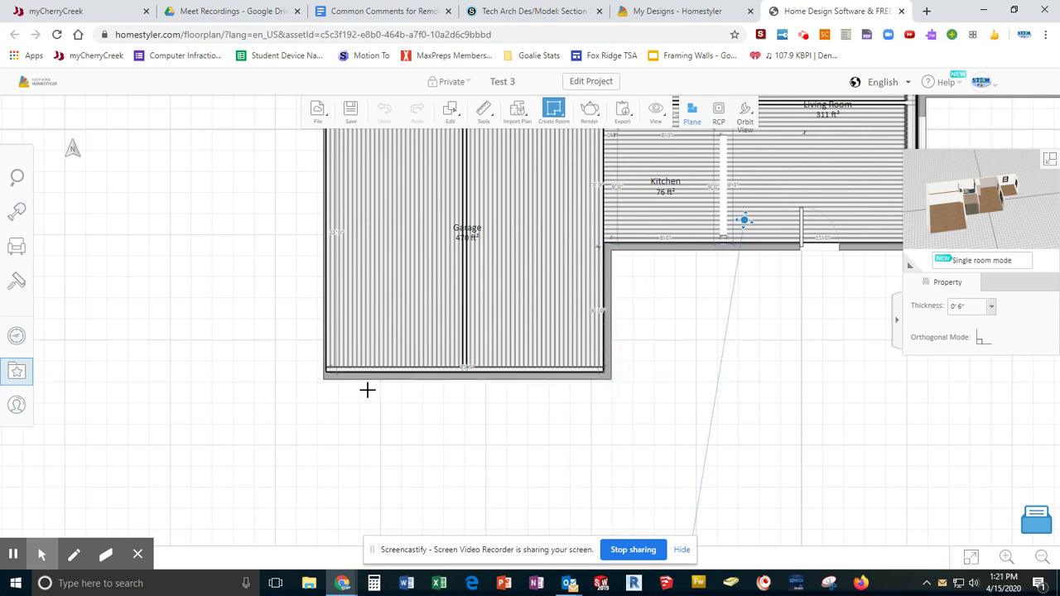
left_click(327, 374)
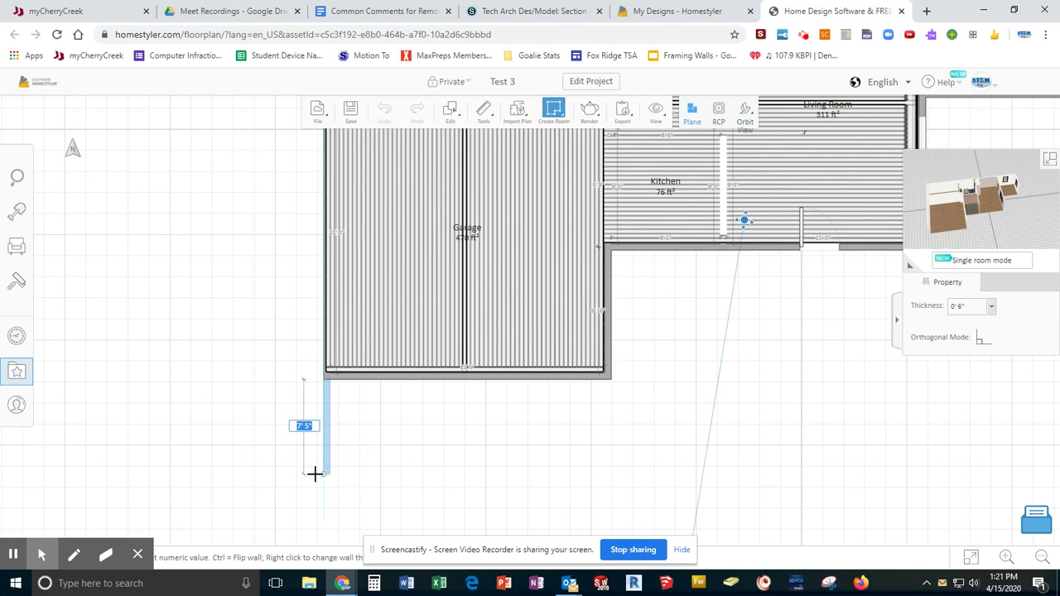
scroll(316, 474, "down", 5)
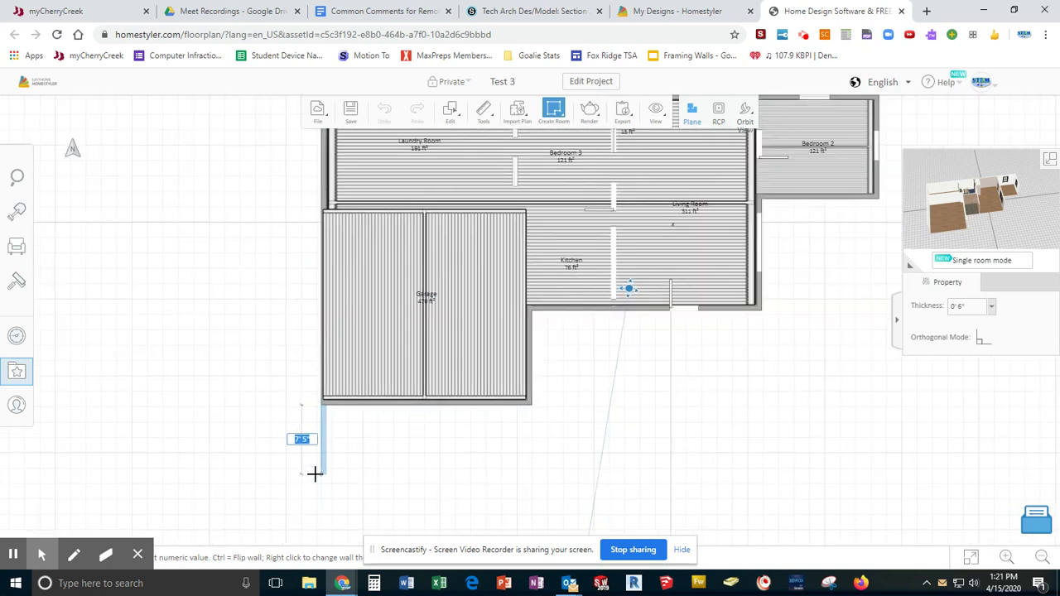
middle_click_drag(315, 474, 352, 320)
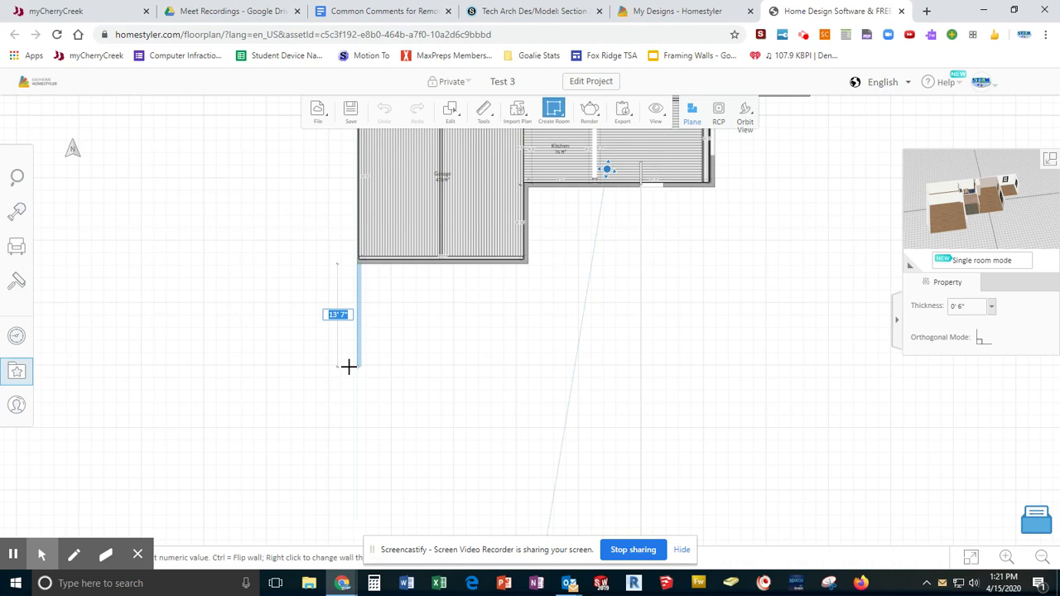
type("26")
key("Return")
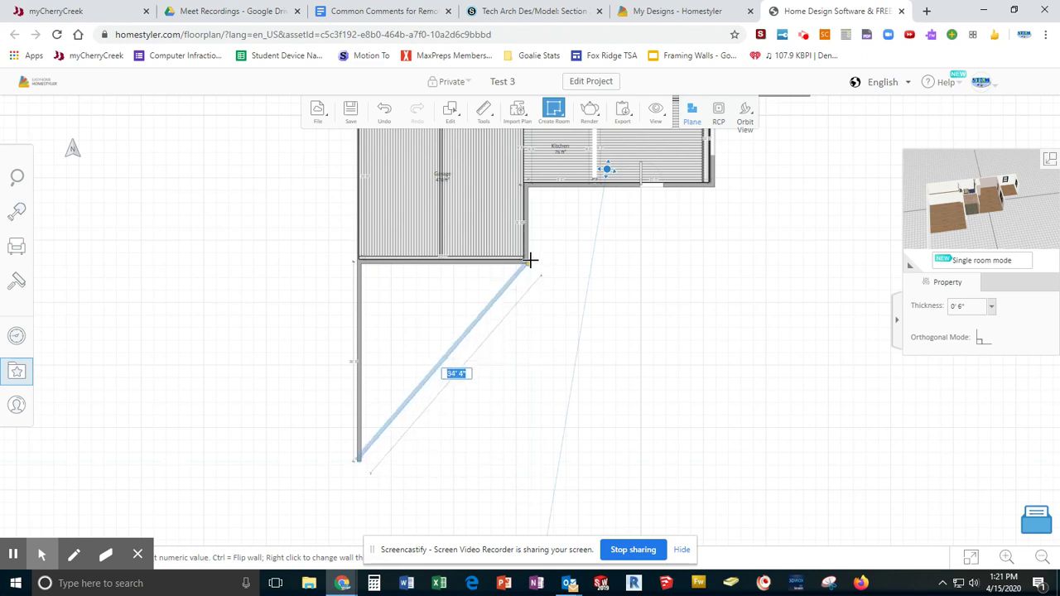
Draw the bottom and right walls to close the space against the Garage, then square up its lower-right corner.
left_click(531, 466)
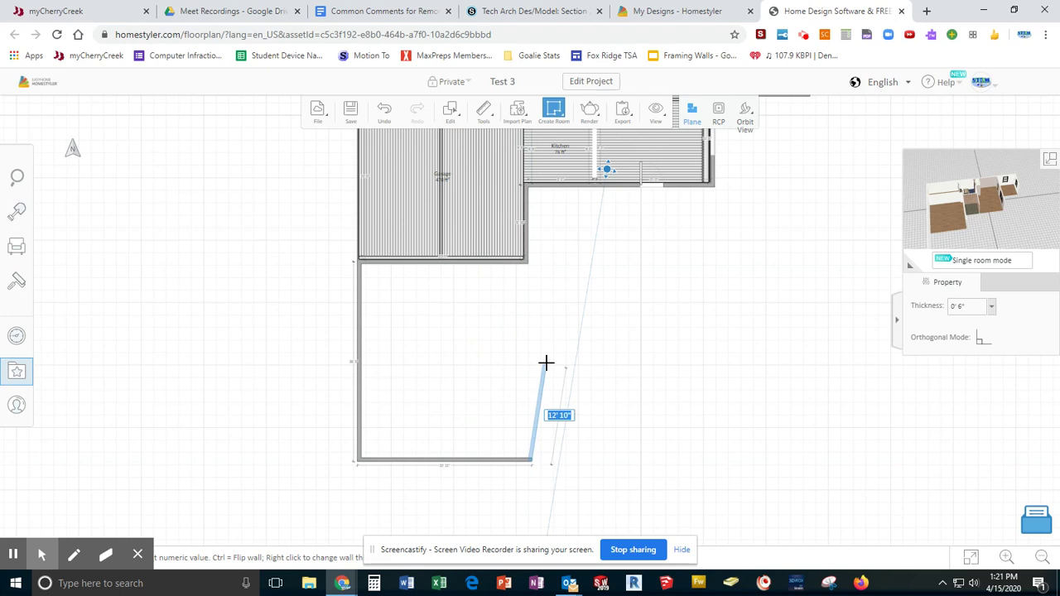
left_click(536, 263)
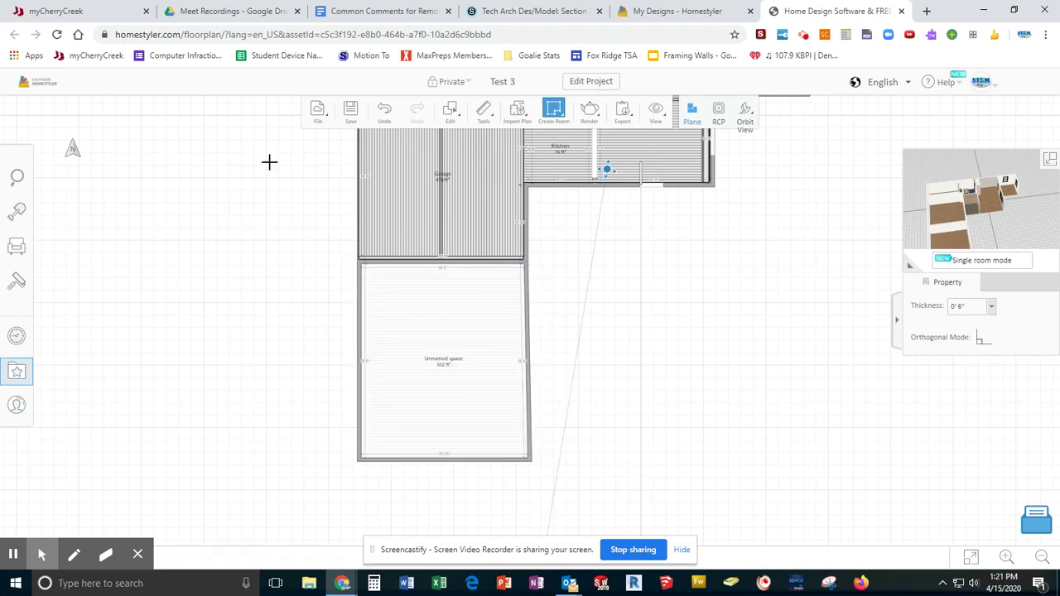
key("Escape")
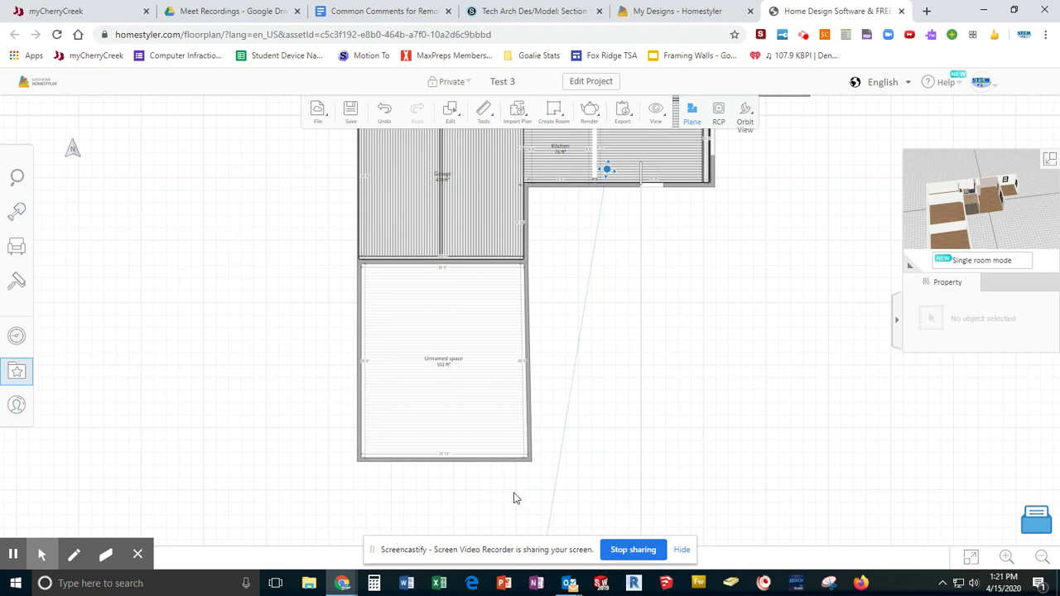
left_click_drag(530, 458, 523, 458)
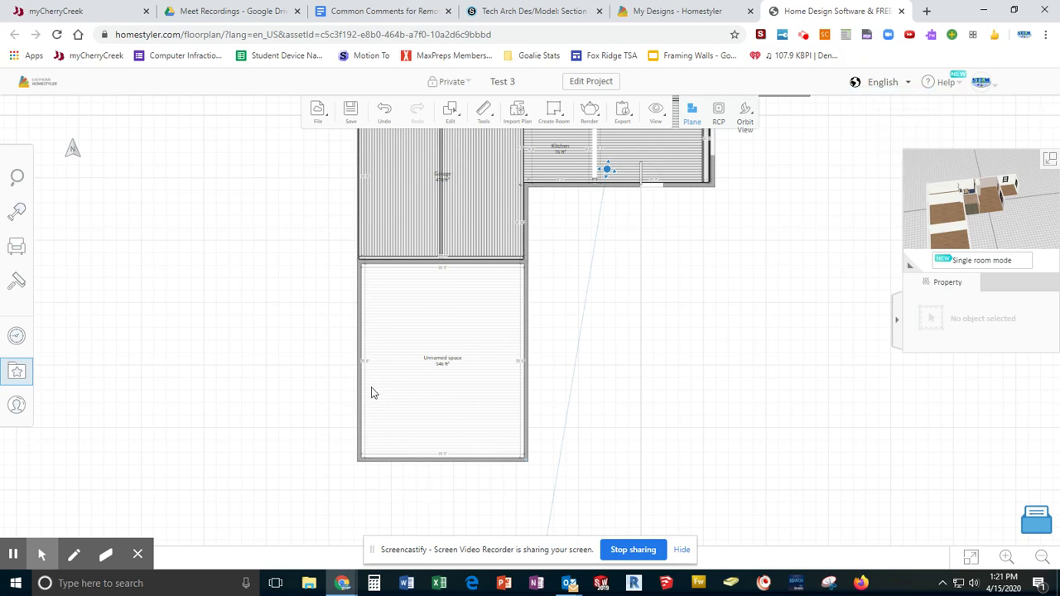
Turn off roofing for the new space and make its right wall partial, 0' 2" thick with a height value of 4.
left_click(451, 412)
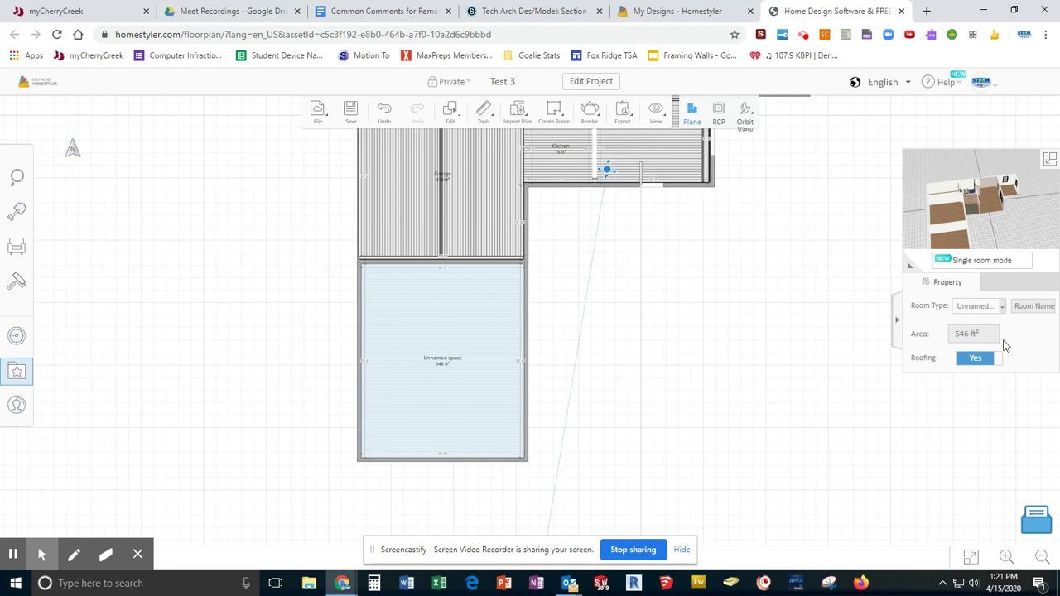
left_click(975, 360)
left_click(527, 389)
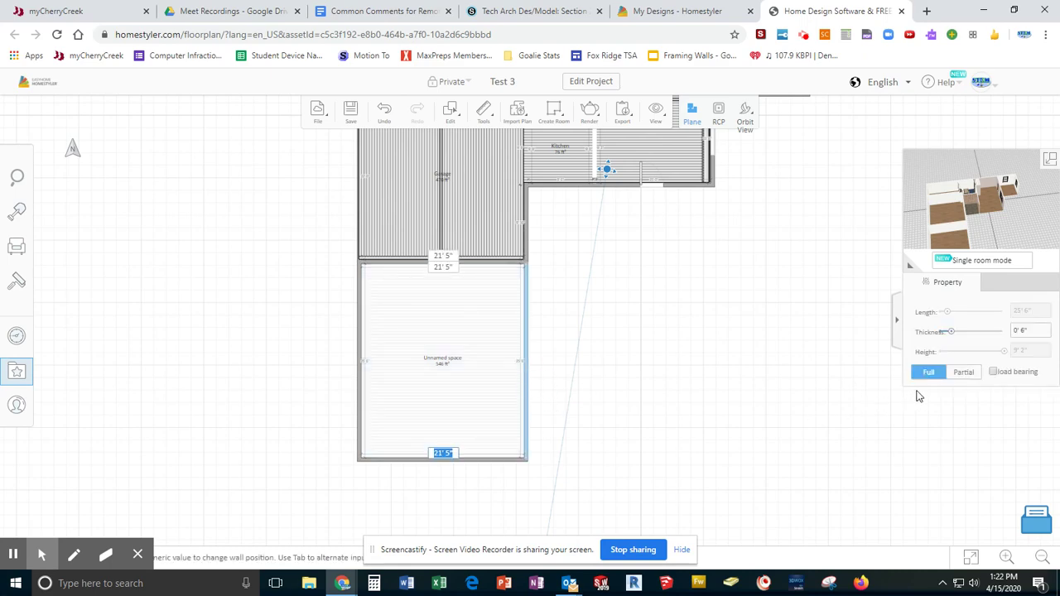
left_click(966, 374)
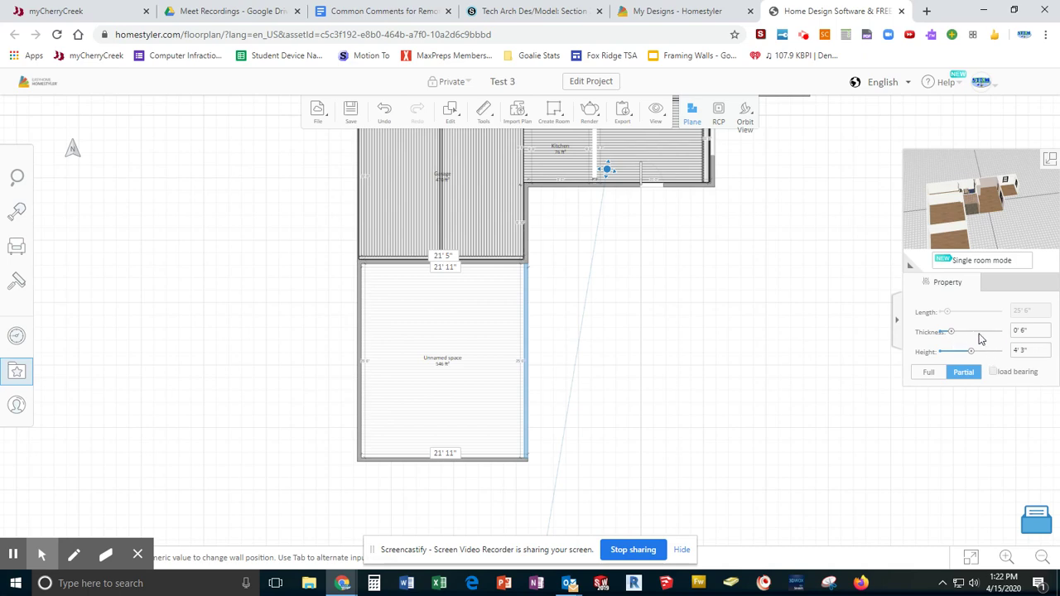
left_click(1027, 331)
type("2")
left_click(1045, 395)
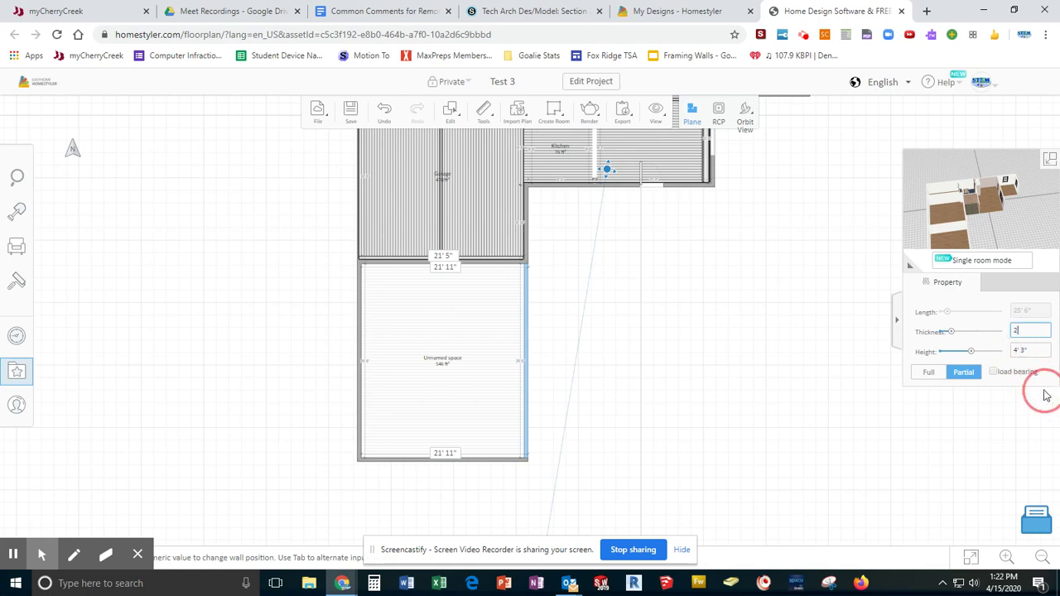
left_click(1028, 351)
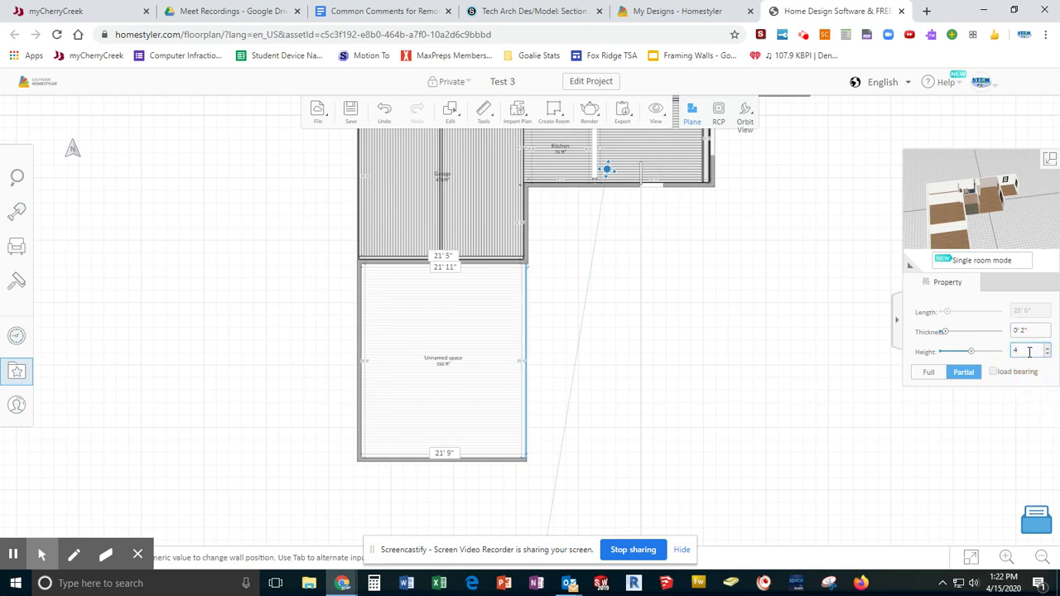
type("4")
key("Return")
left_click(517, 473)
Make the new space's bottom wall partial, with a thickness of 0' 2" and a height value of 4.
left_click(513, 461)
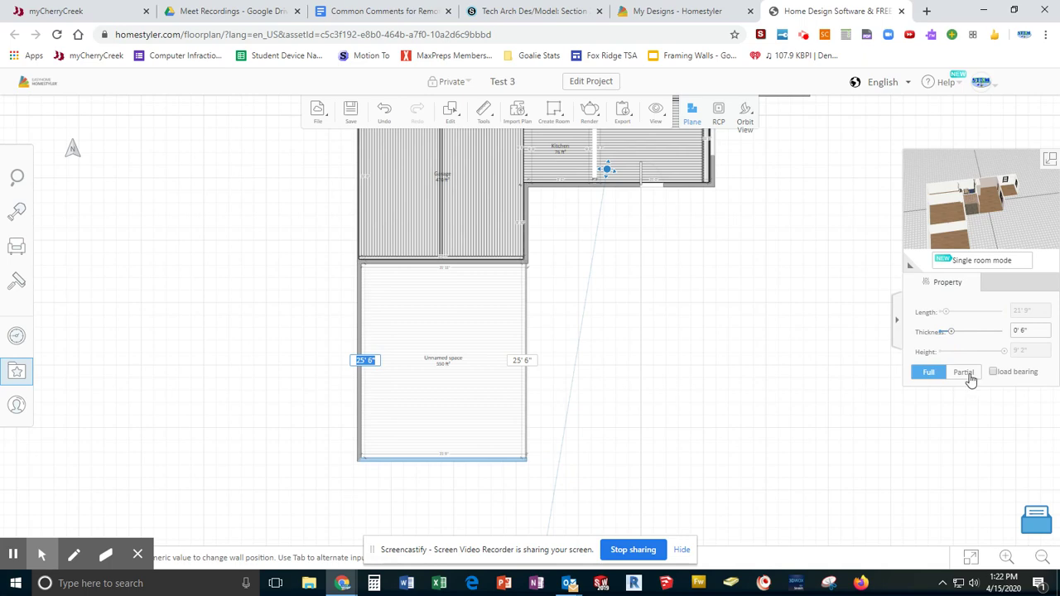
left_click(966, 375)
left_click(1031, 335)
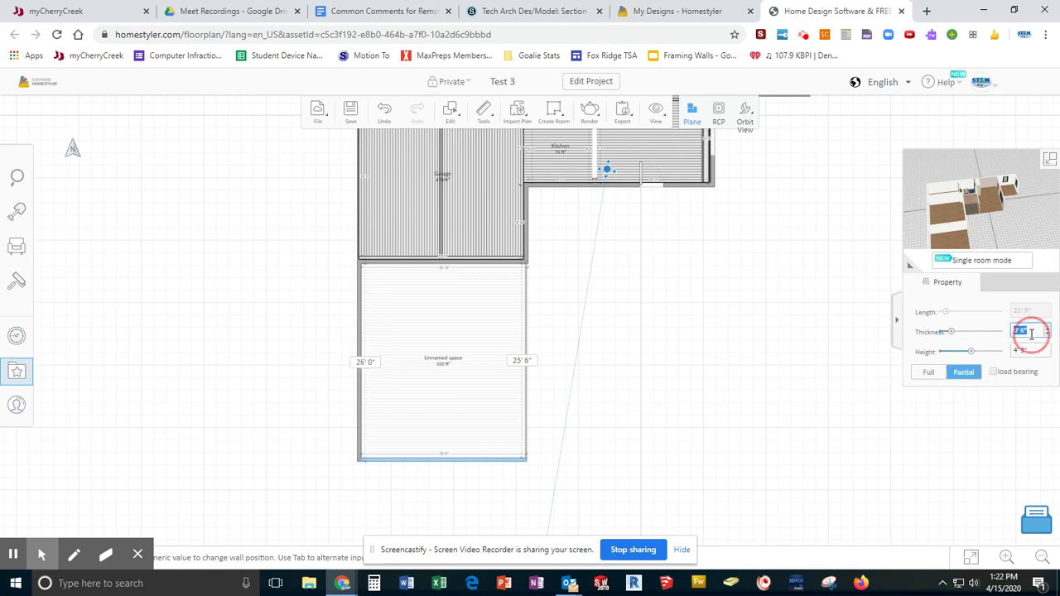
type("2")
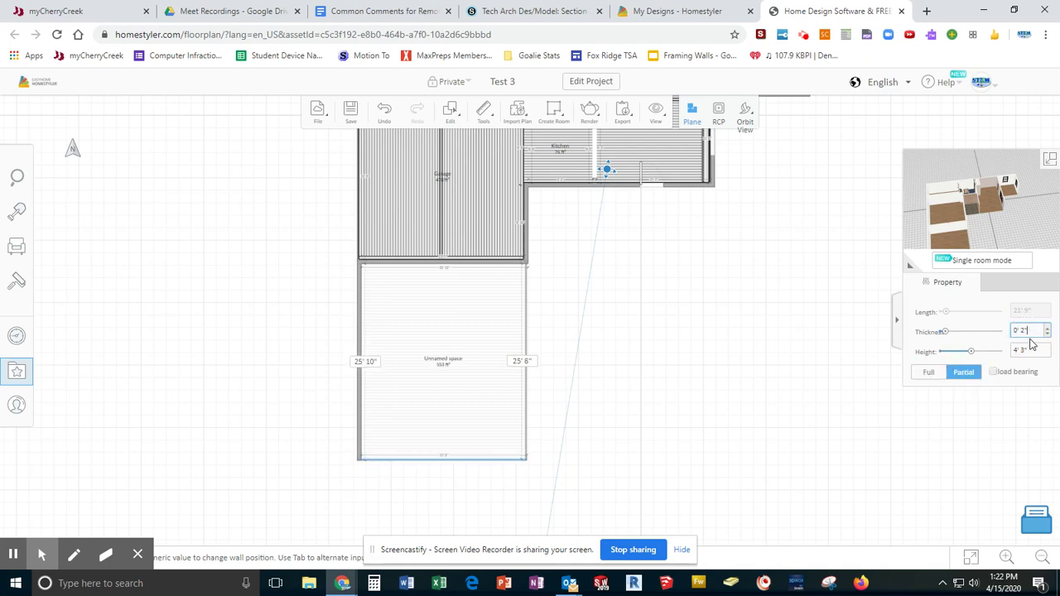
left_click(1031, 351)
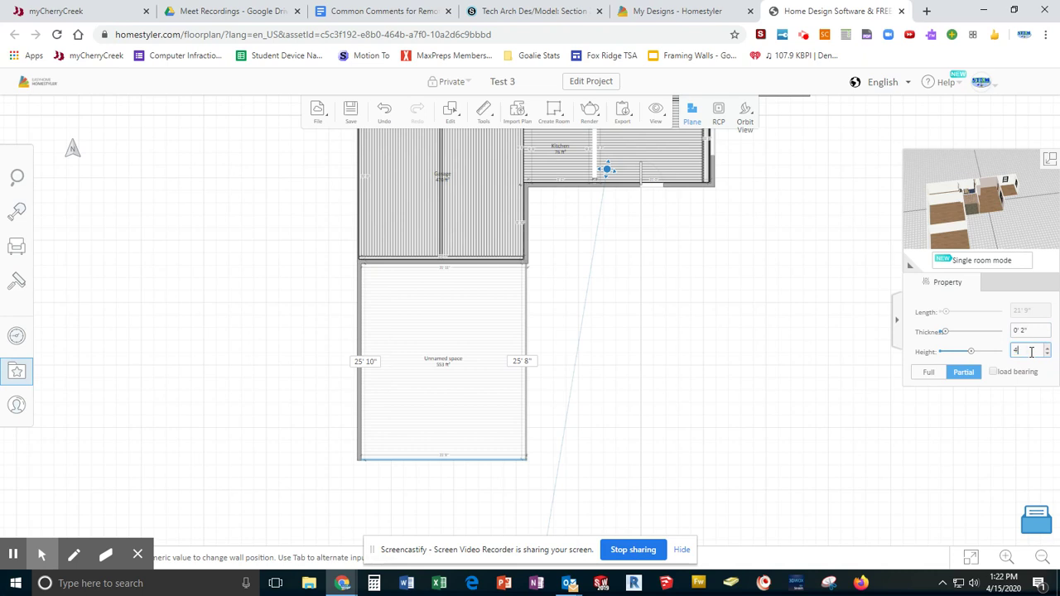
type("4")
key("Return")
Make the new space's left wall partial, with a thickness of 0' 2" and a height value of 4.
left_click(361, 433)
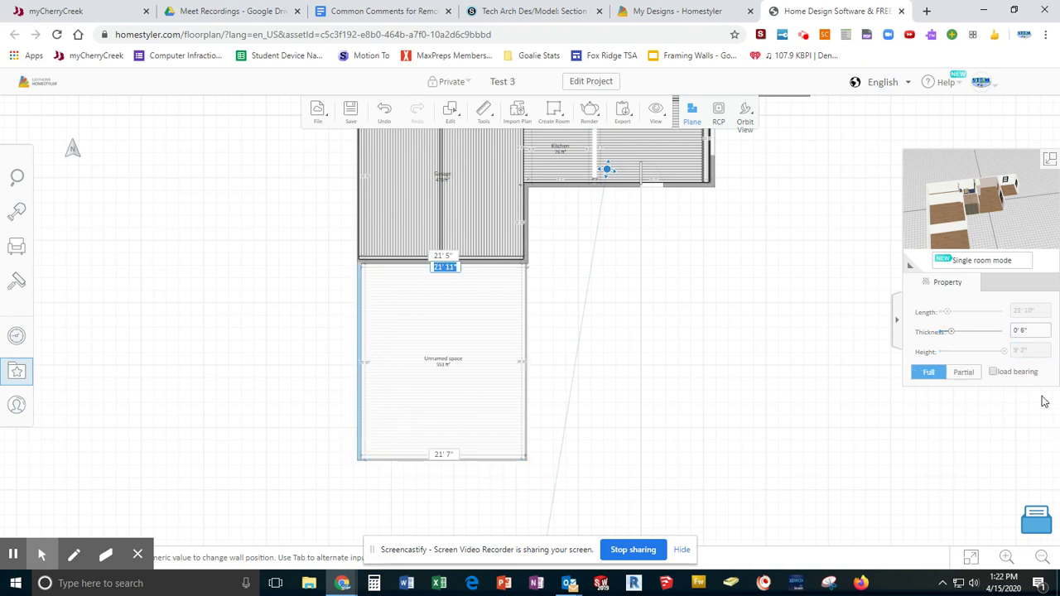
left_click(967, 372)
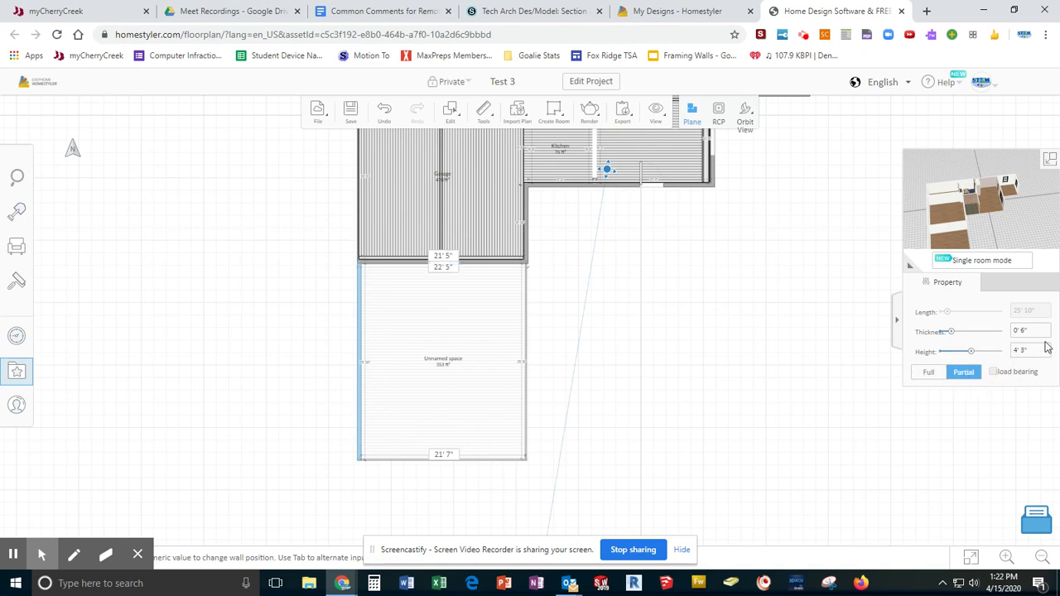
left_click(1036, 331)
key("Return")
left_click(1033, 355)
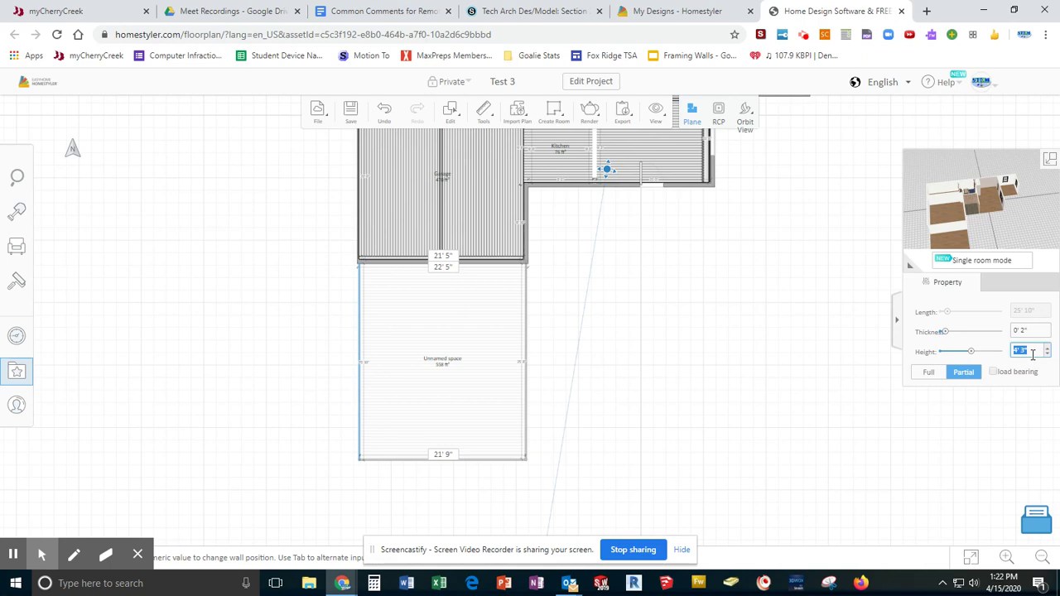
type("4")
key("Return")
left_click(785, 471)
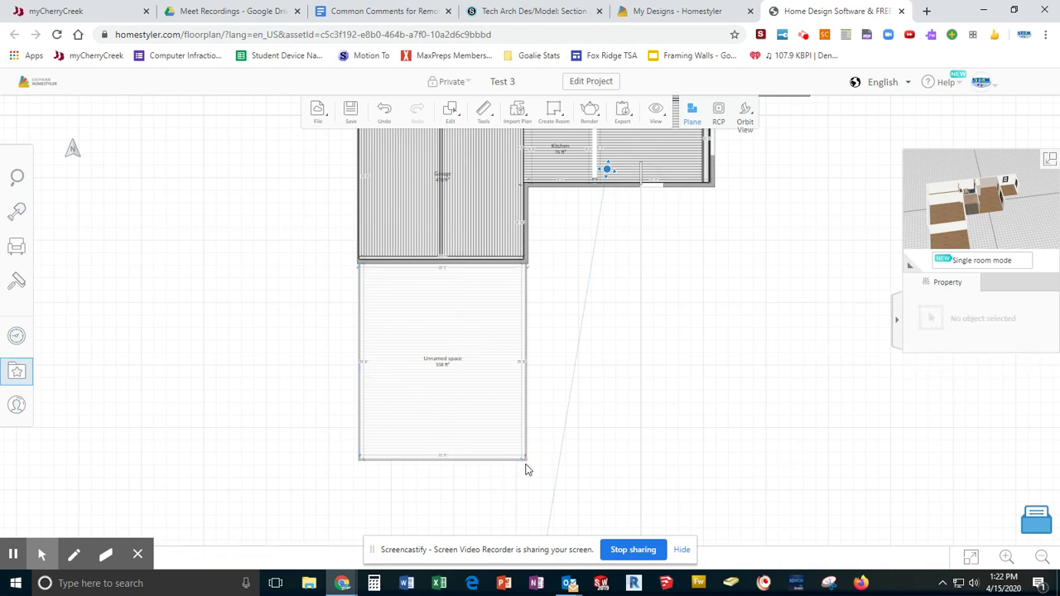
Apply the Concrete material from the Others category to the floor of the new space beside the Garage and inspect it in 3D.
left_click(480, 419)
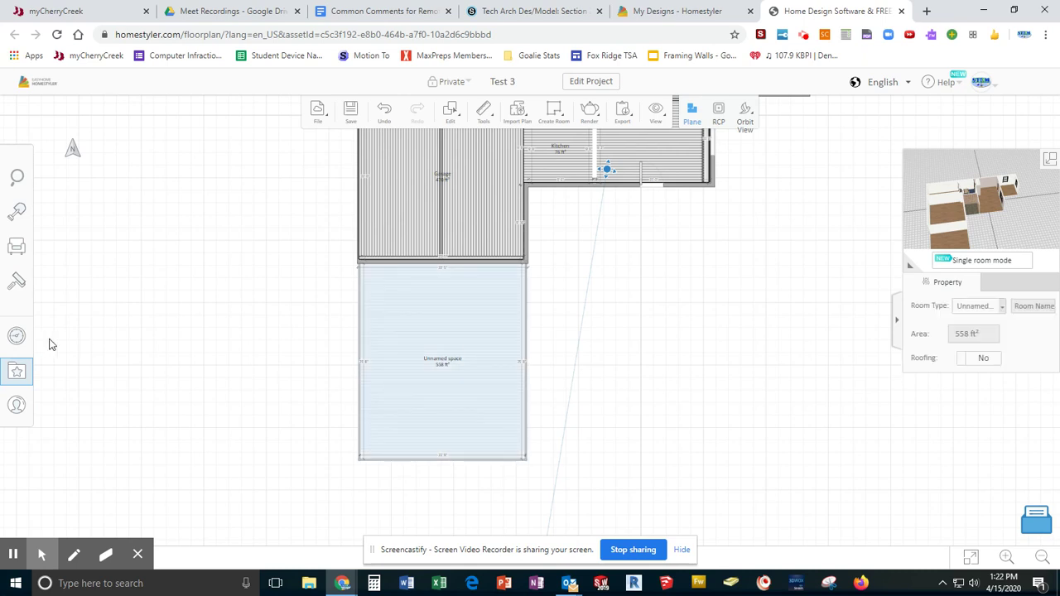
left_click(18, 281)
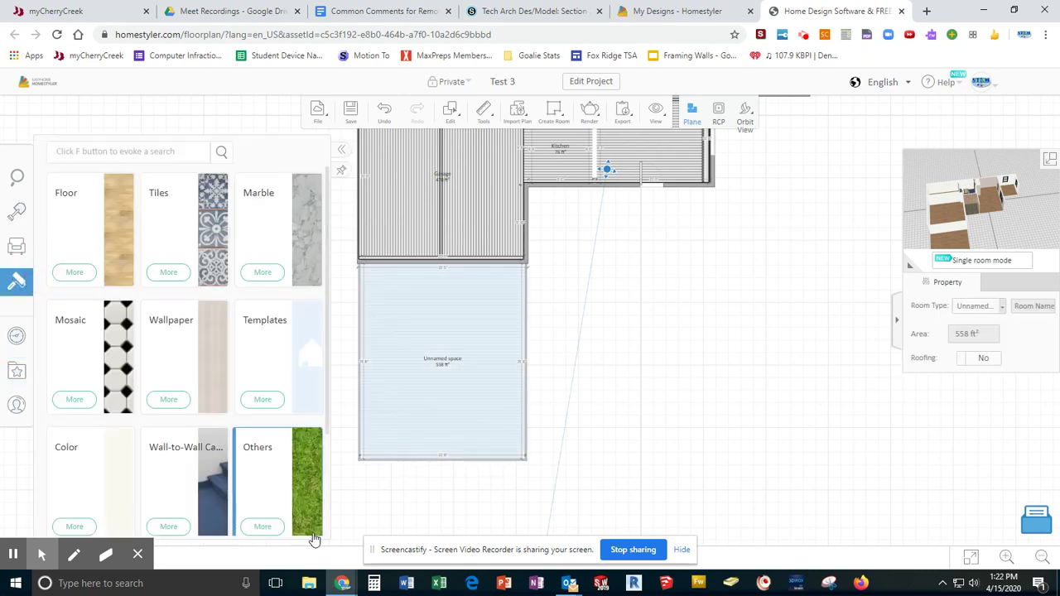
left_click(287, 497)
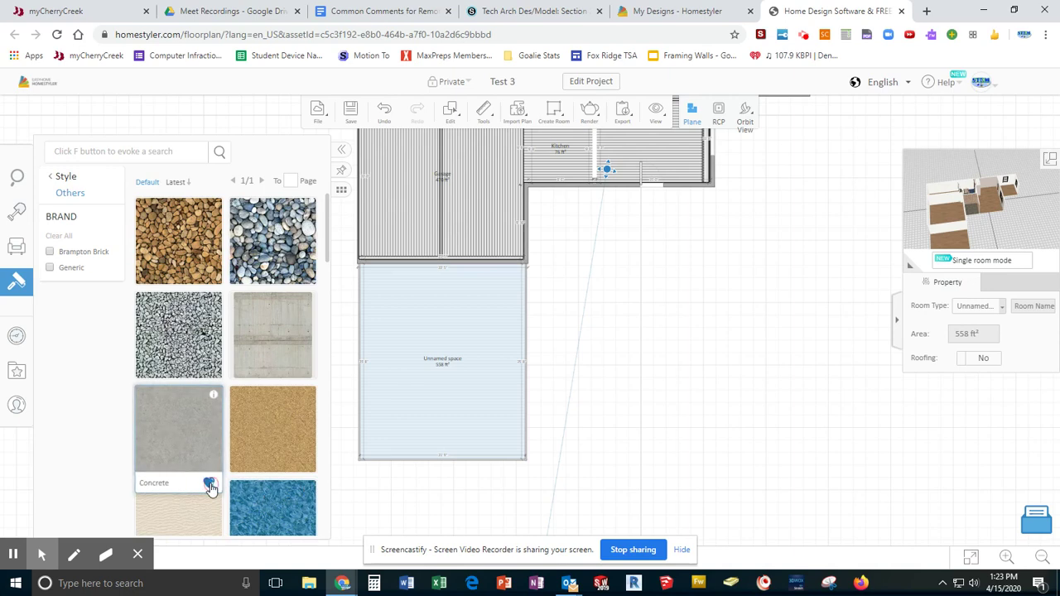
left_click(187, 430)
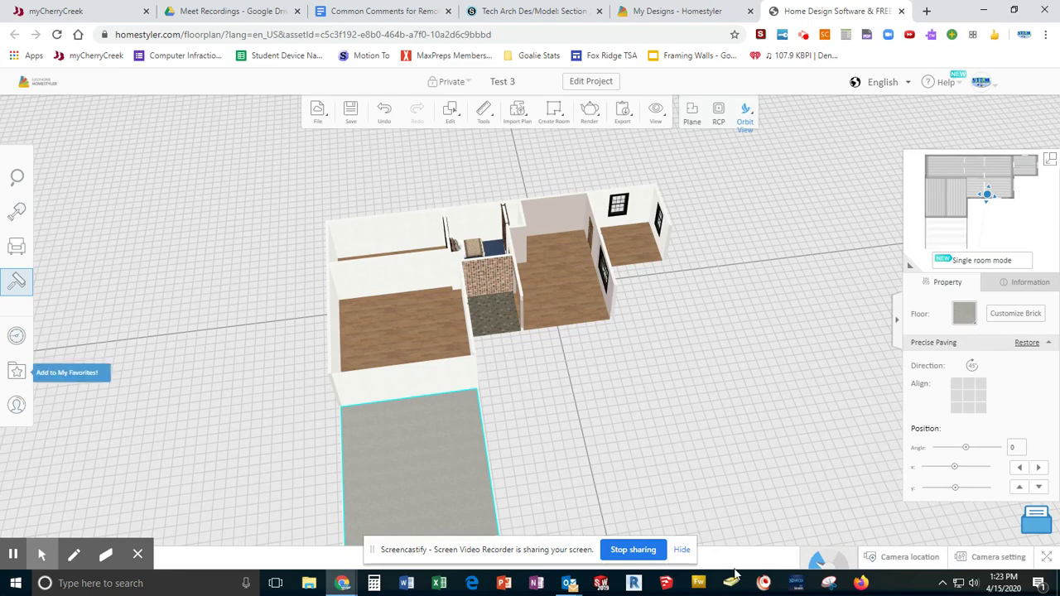
left_click_drag(273, 450, 399, 358)
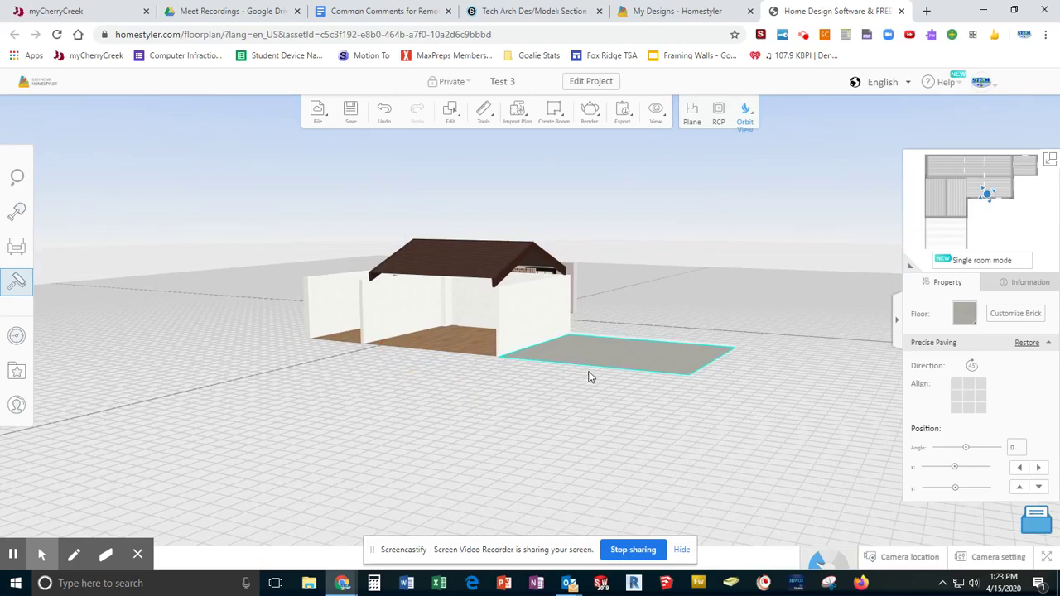
scroll(590, 377, "up", 5)
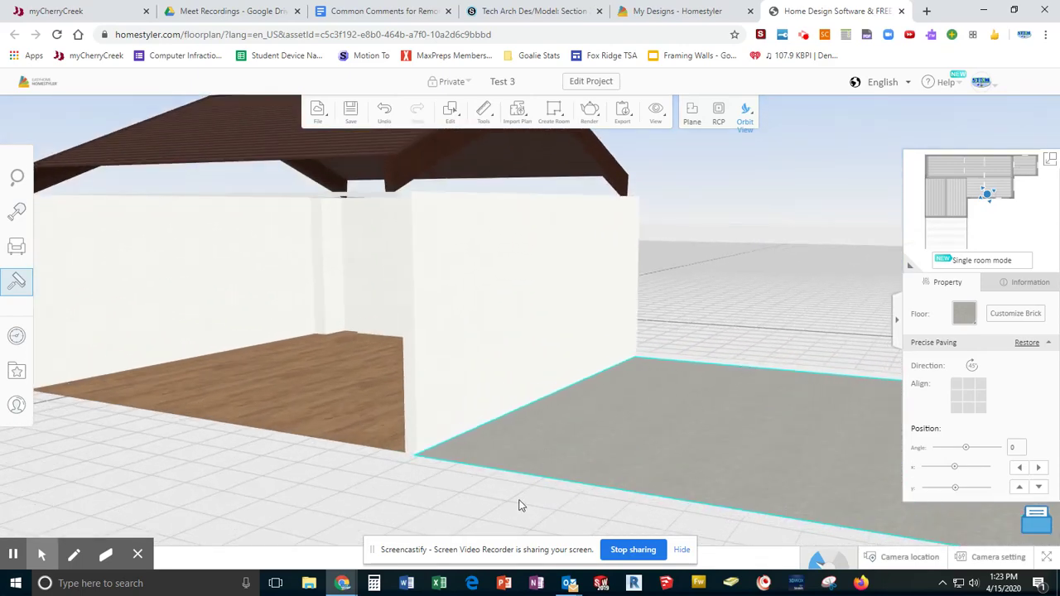
scroll(653, 496, "down", 5)
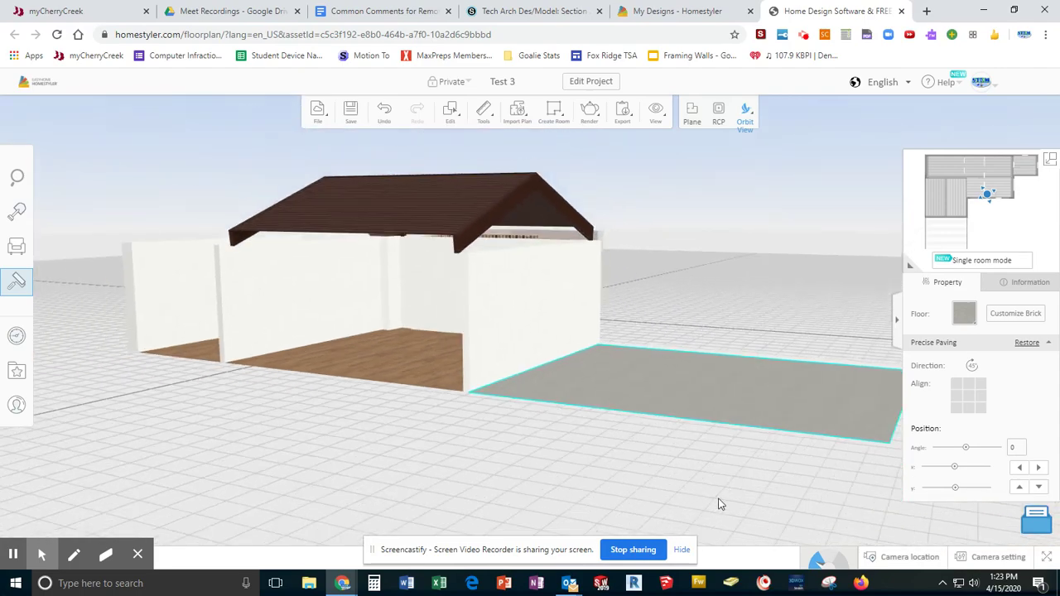
left_click(712, 494)
left_click_drag(712, 493, 398, 485)
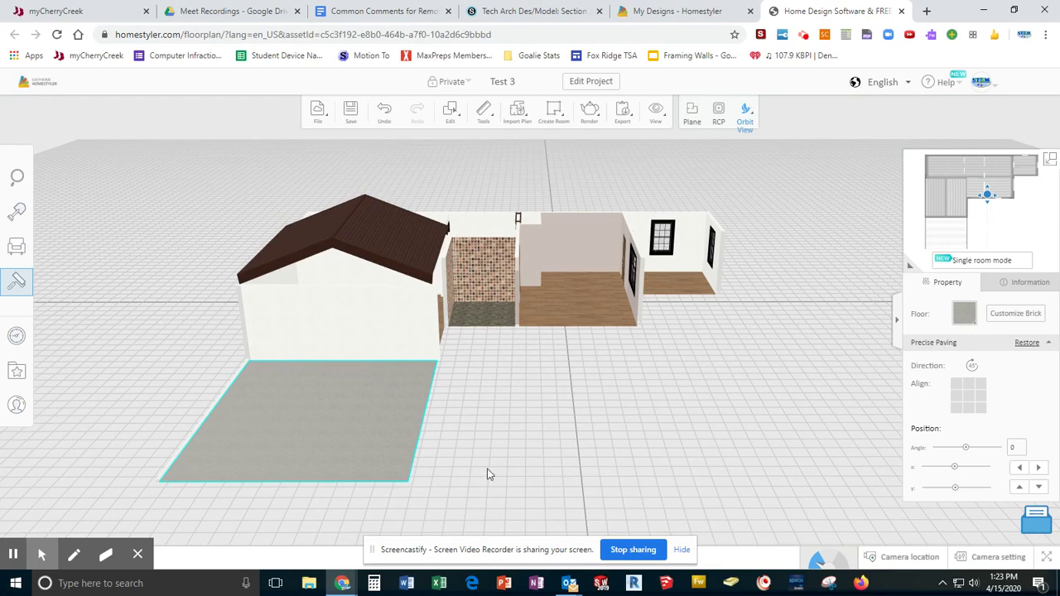
In the floor plan, draw a separate rectangular room 90' wide and 4' deep below the concrete space.
mouse_move(588, 116)
left_click(692, 114)
scroll(525, 462, "down", 2)
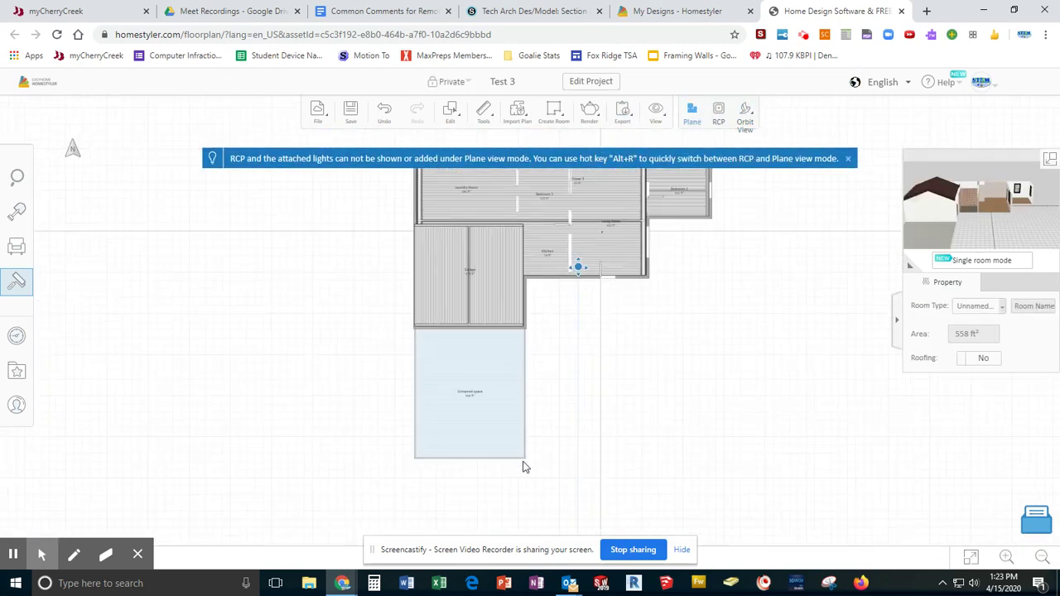
left_click_drag(525, 462, 459, 331)
mouse_move(552, 110)
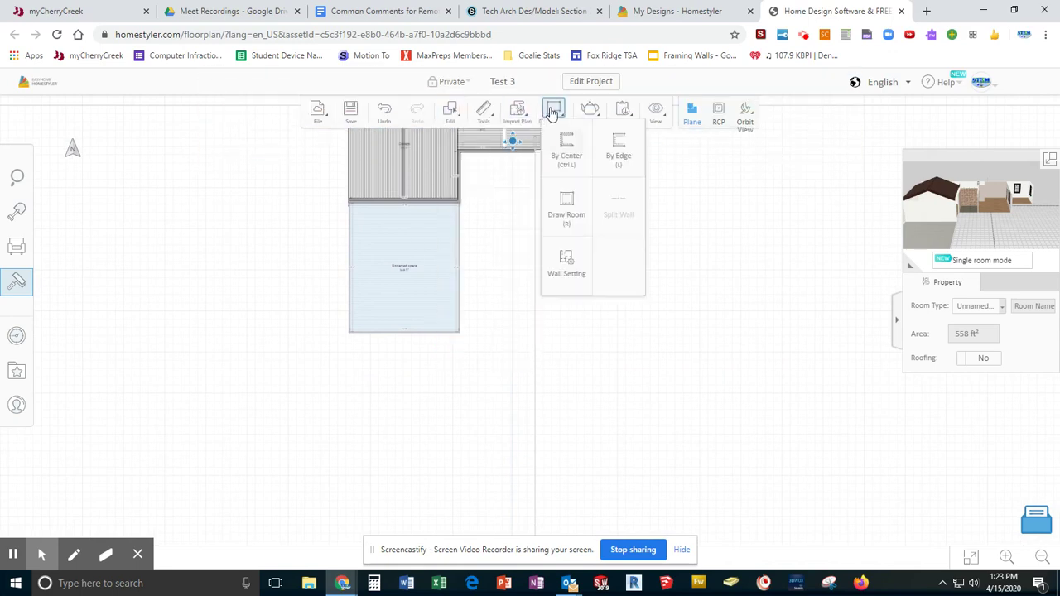
left_click(565, 215)
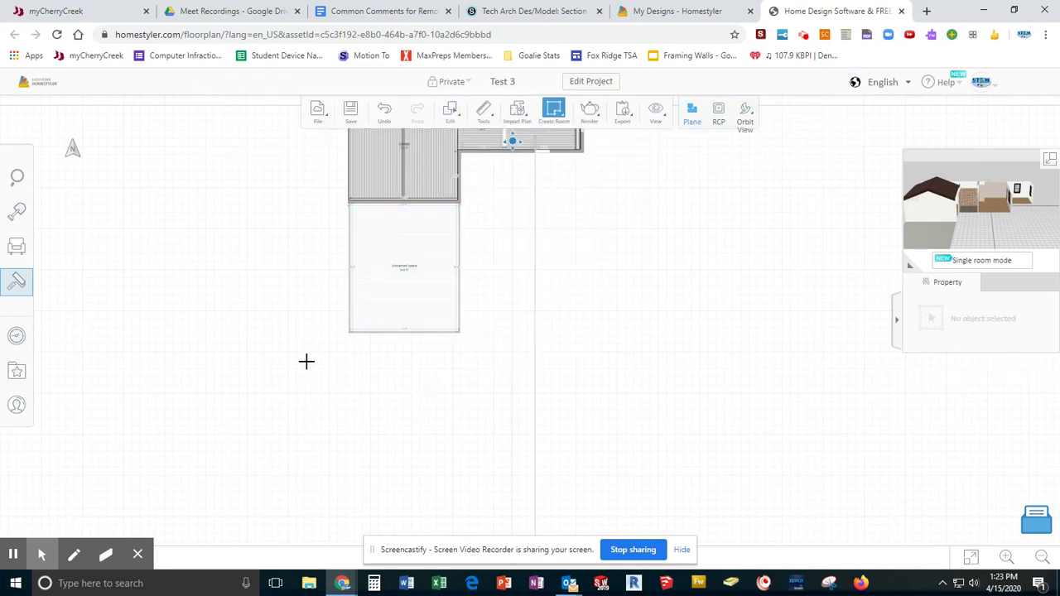
left_click(263, 361)
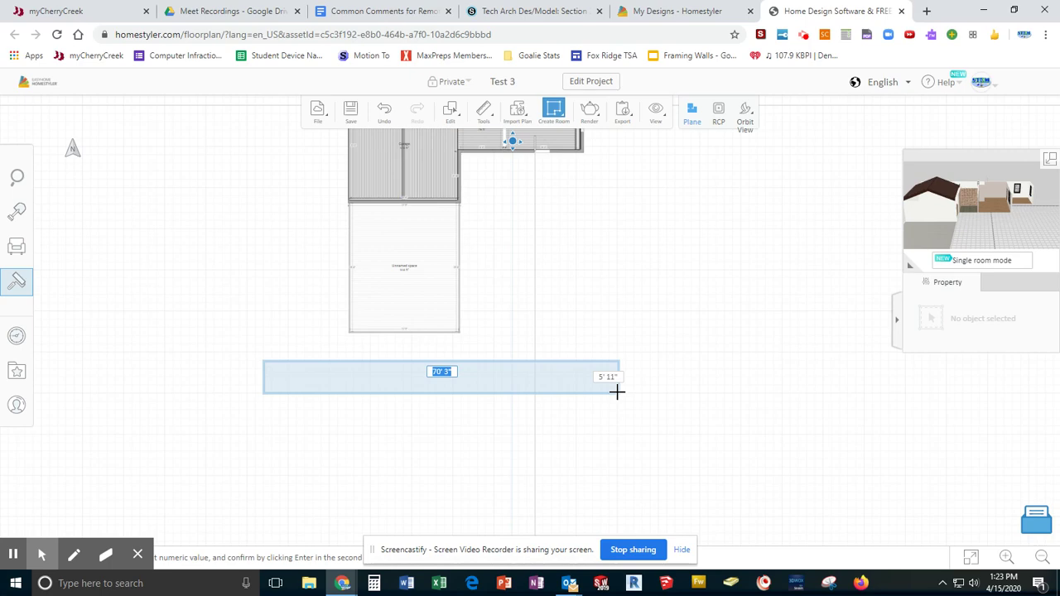
type("90")
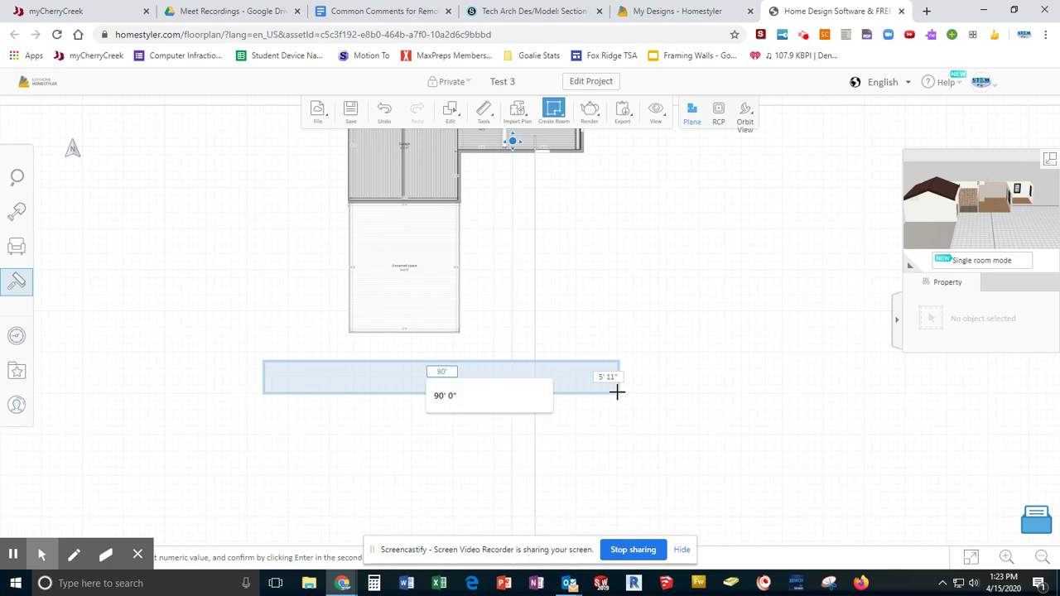
key("Return")
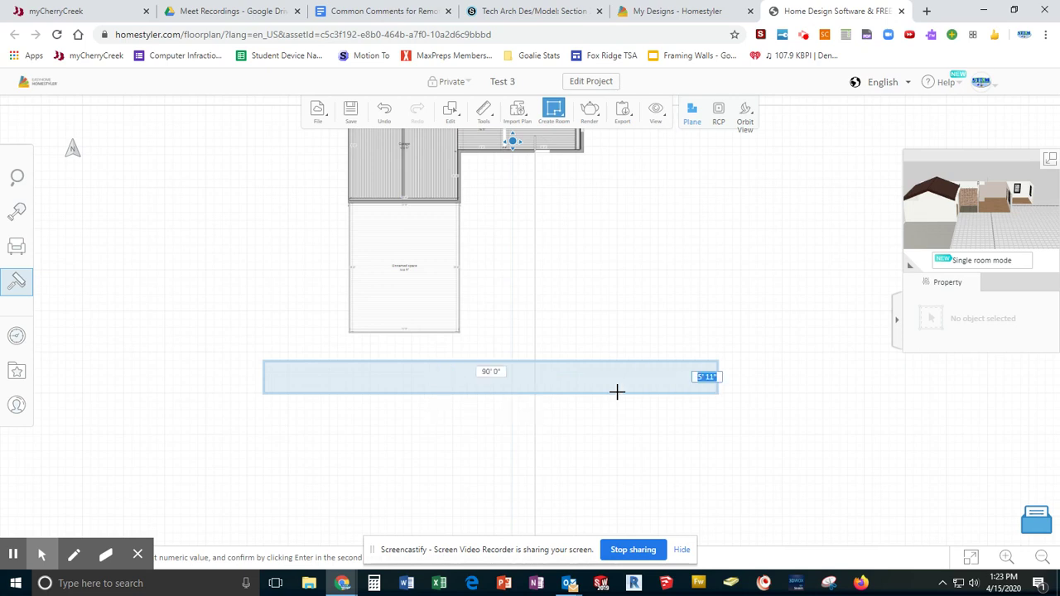
type("4")
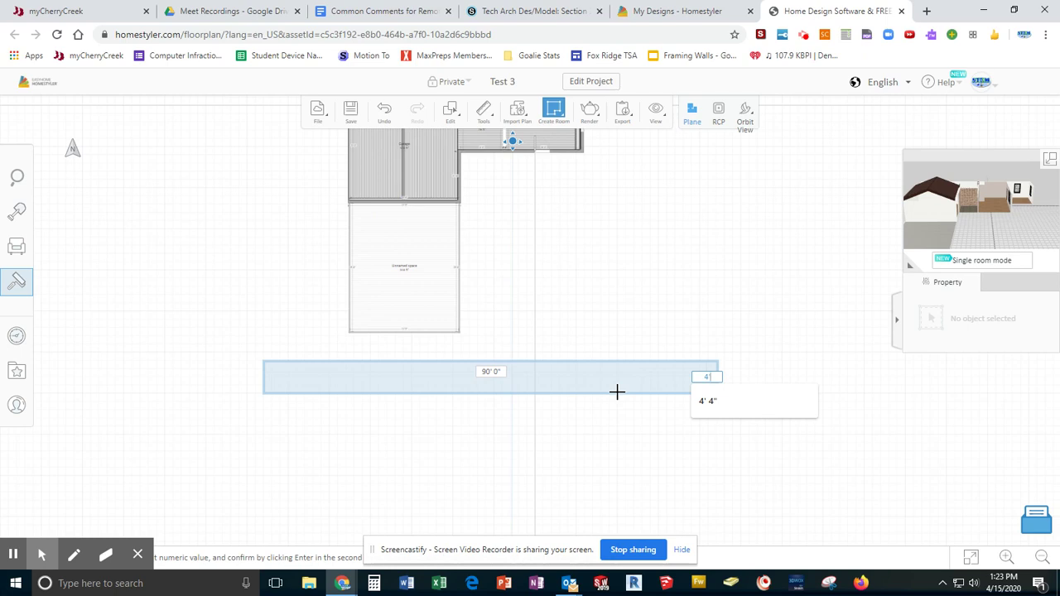
key("Return")
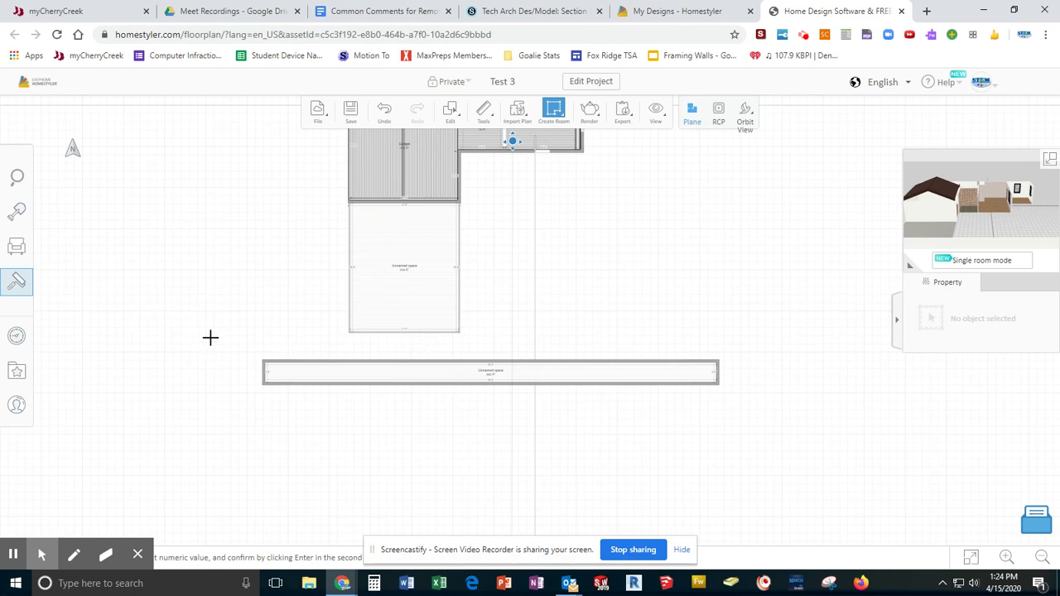
key("Escape")
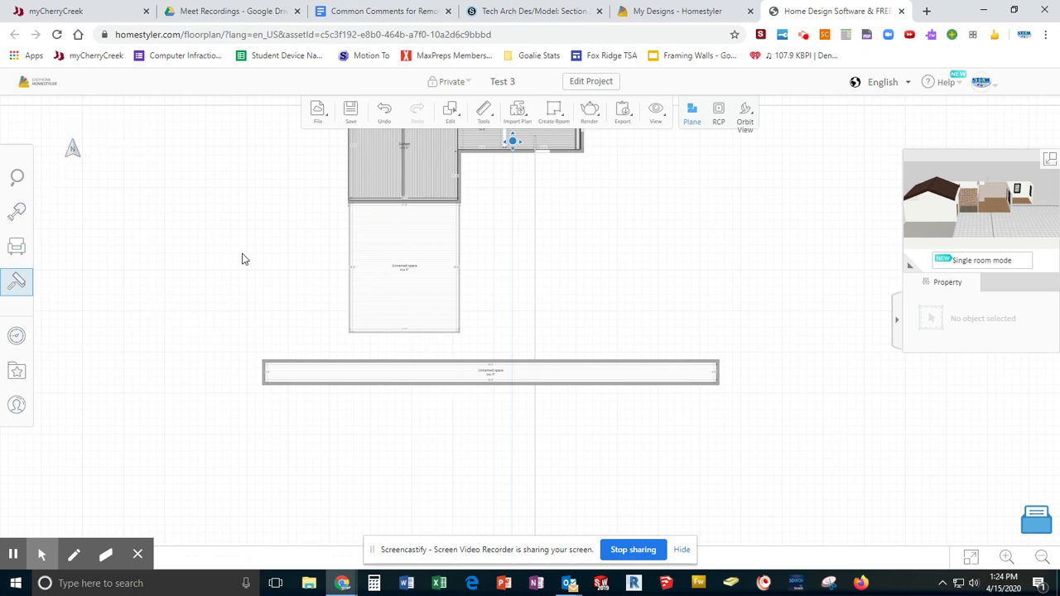
Turn off roofing for the long strip and make its upper wall partial, 0' 2" thick with a height value of 4.
left_click(450, 376)
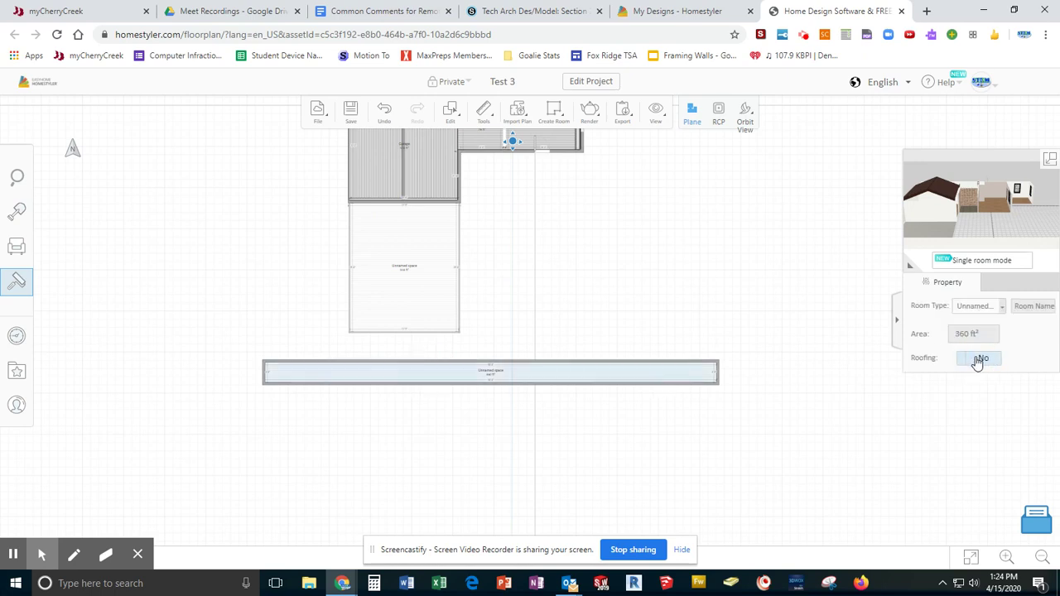
left_click(643, 361)
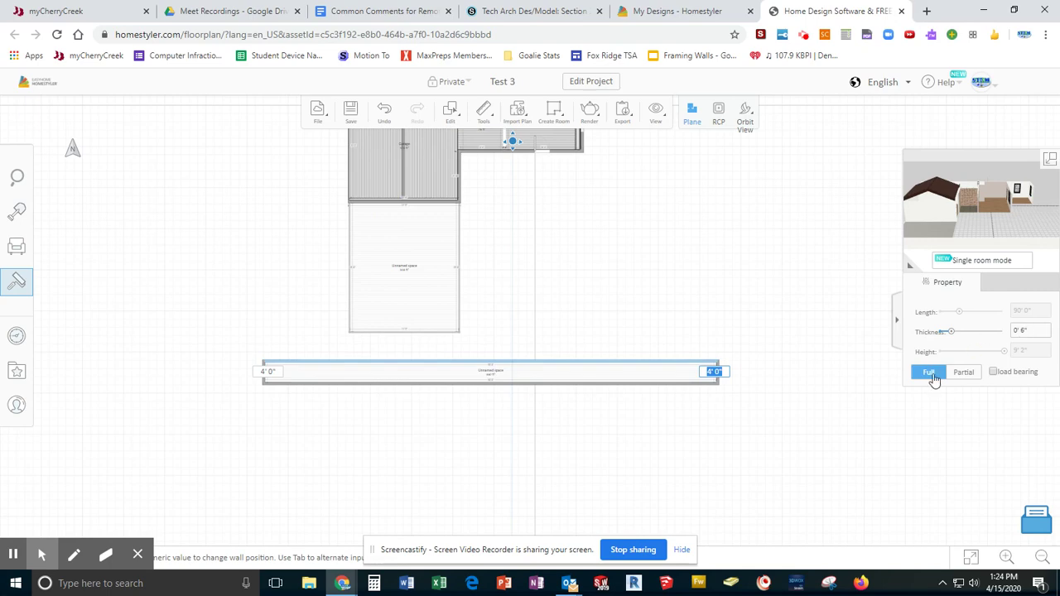
left_click(962, 372)
left_click(1034, 332)
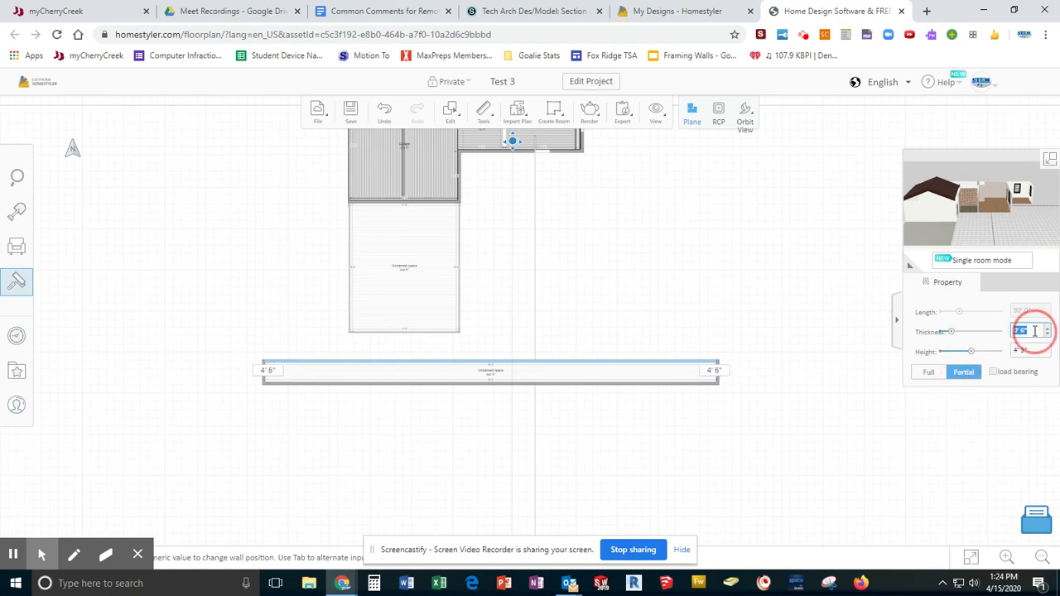
type("2")
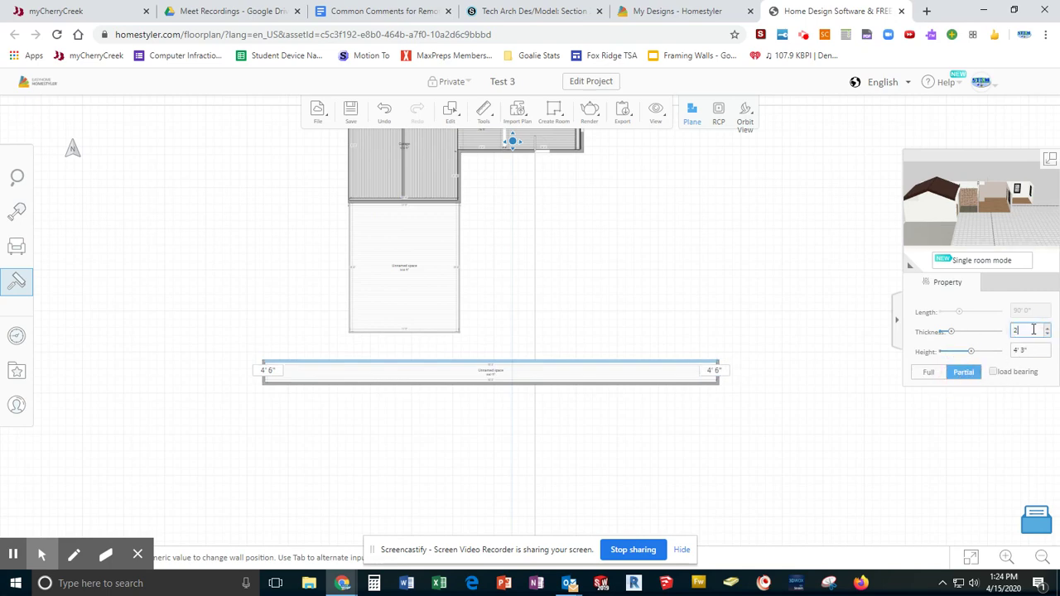
key("Tab")
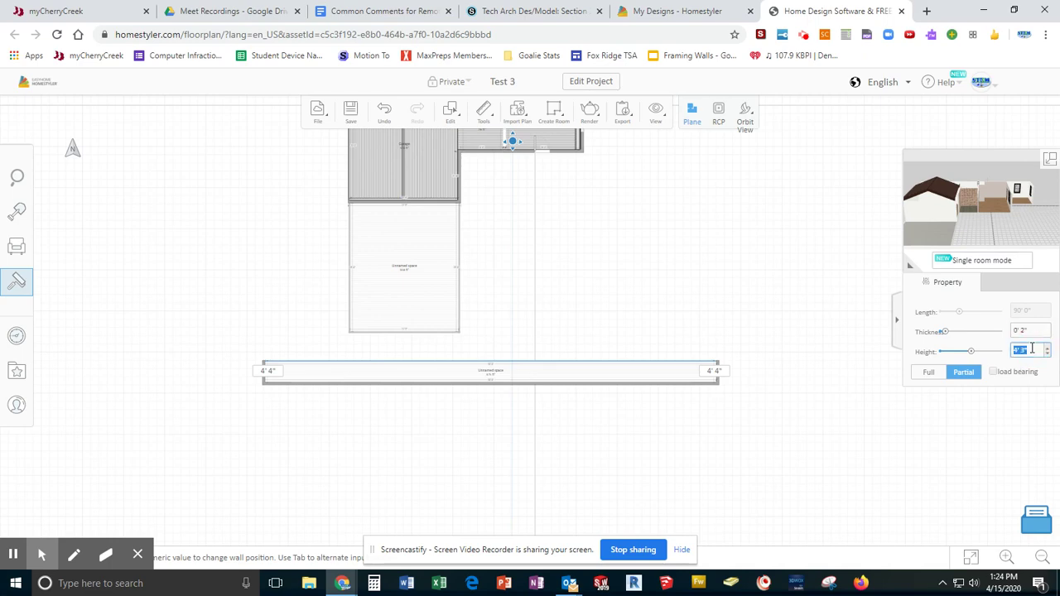
type("4")
left_click(696, 424)
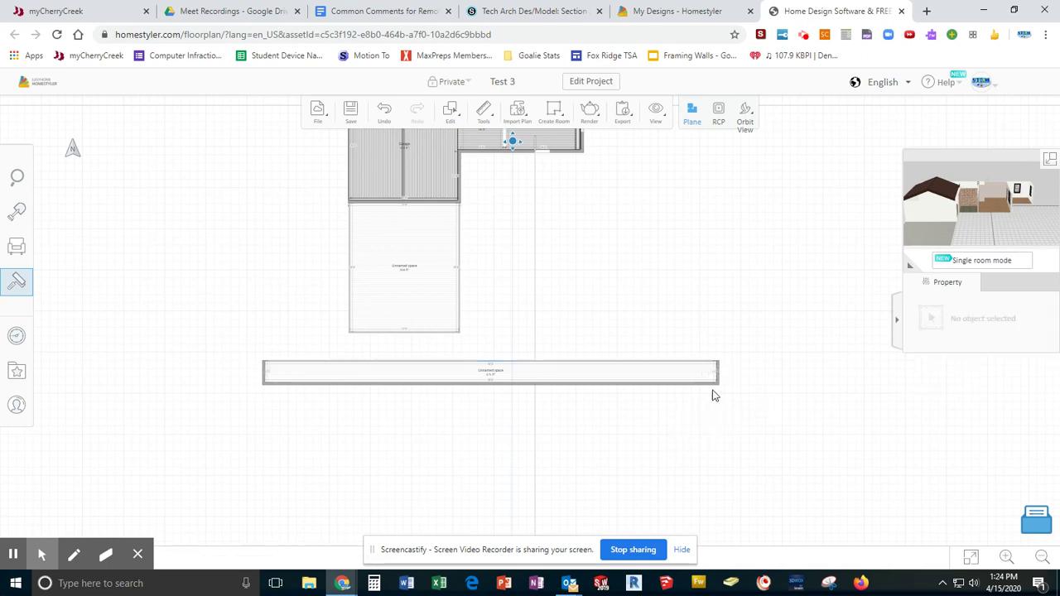
Make the strip's right end wall partial, with a thickness of 0' 2" and a height of 0' 4".
left_click(716, 375)
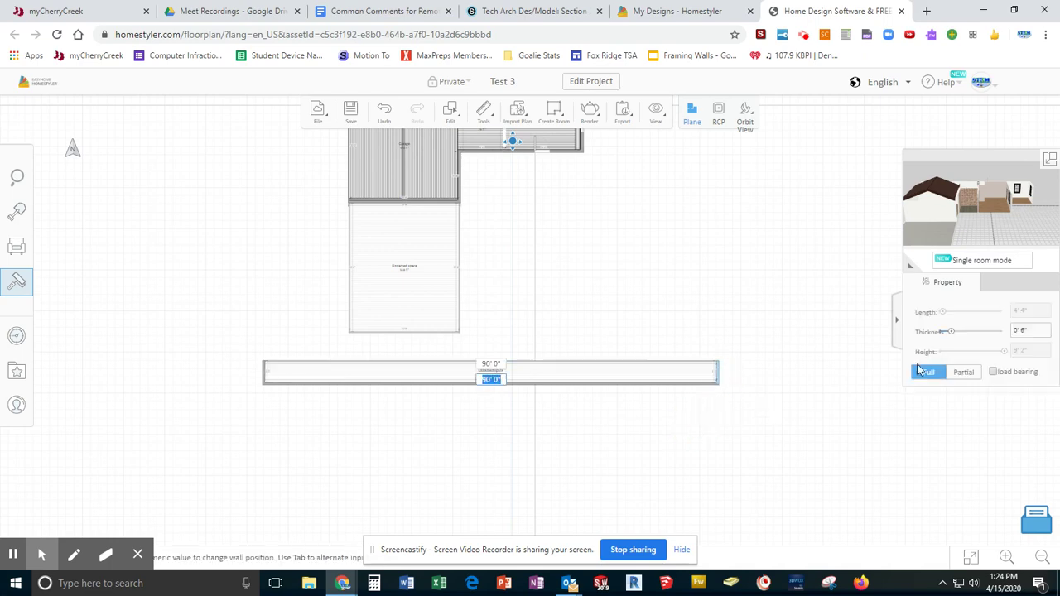
left_click(961, 372)
left_click(1027, 332)
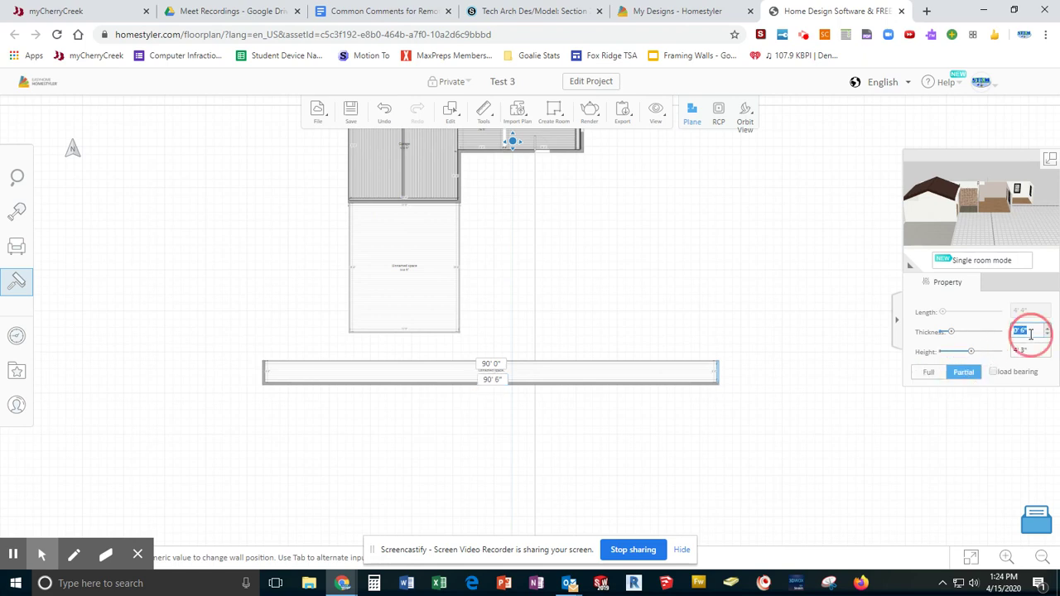
type("2")
key("Return")
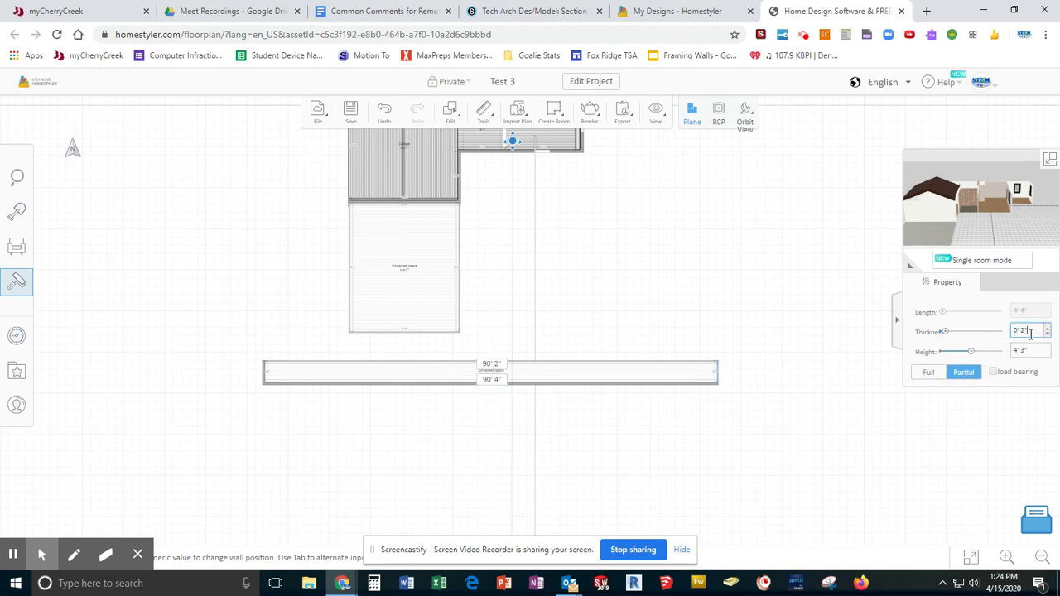
left_click(1024, 351)
type("4")
key("Return")
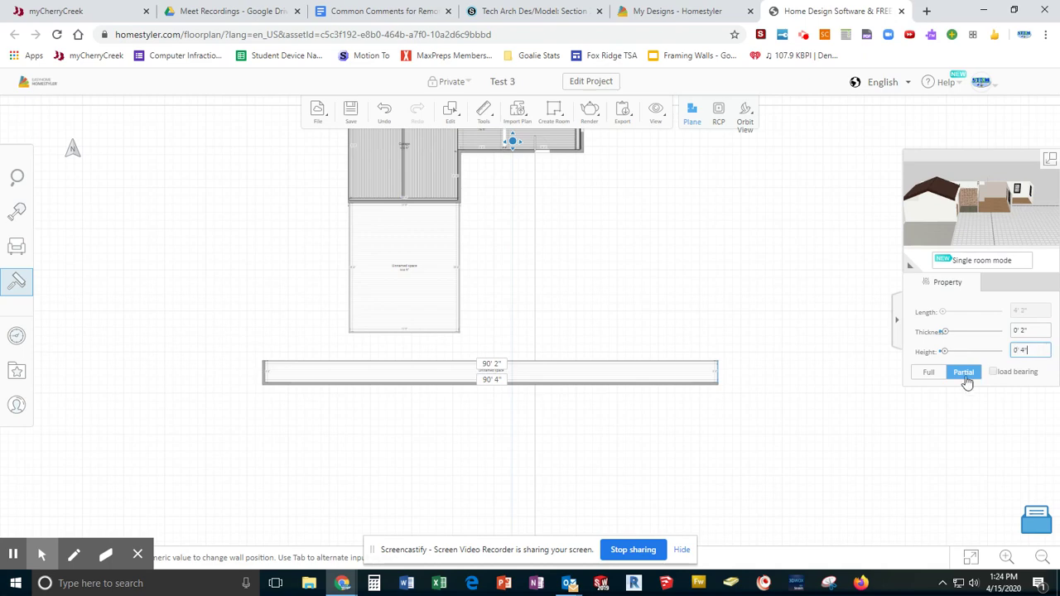
Make the strip's lower long wall partial, with a thickness of 0' 2" and a height of 0' 4".
left_click(549, 380)
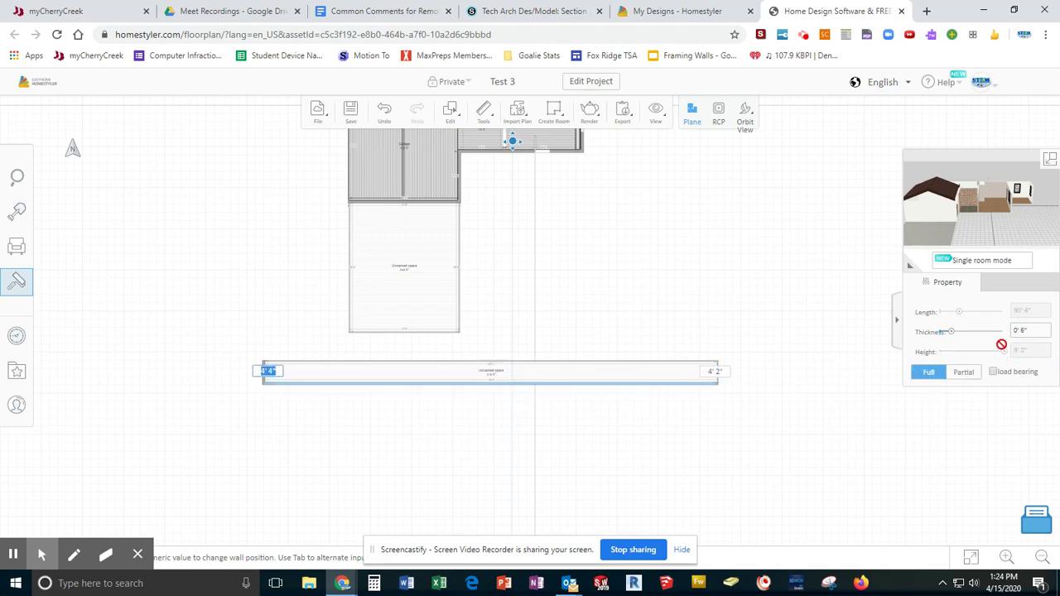
left_click(963, 372)
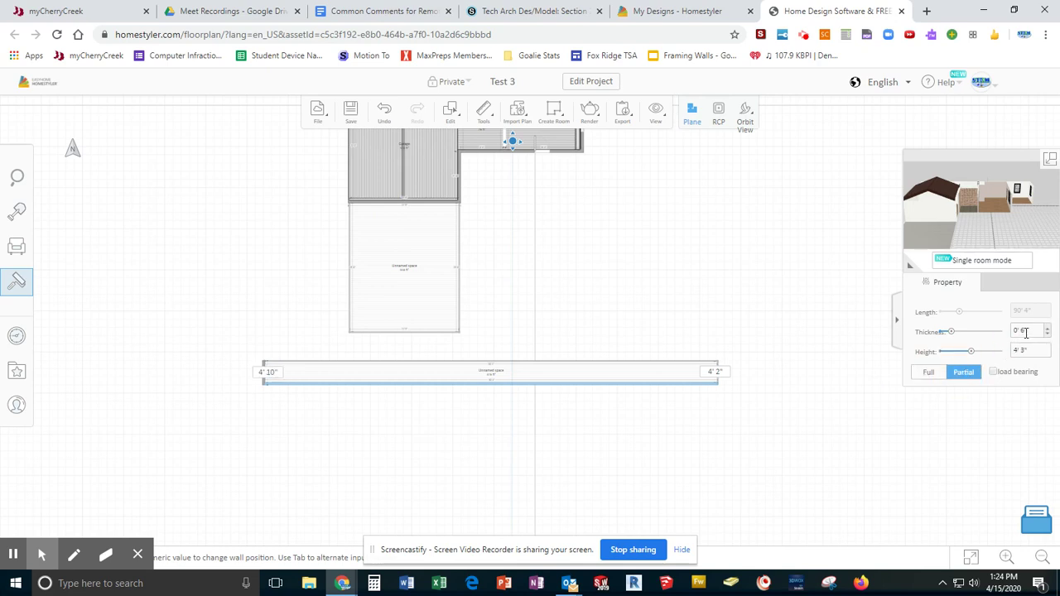
left_click(1026, 333)
type("2")
key("Return")
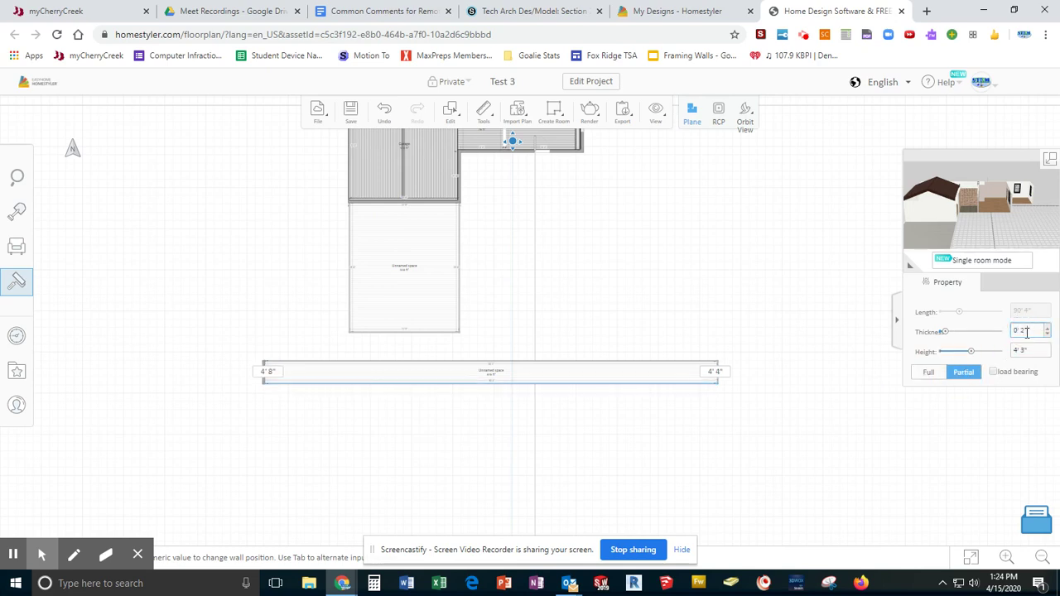
left_click(1031, 352)
type("4")
key("Return")
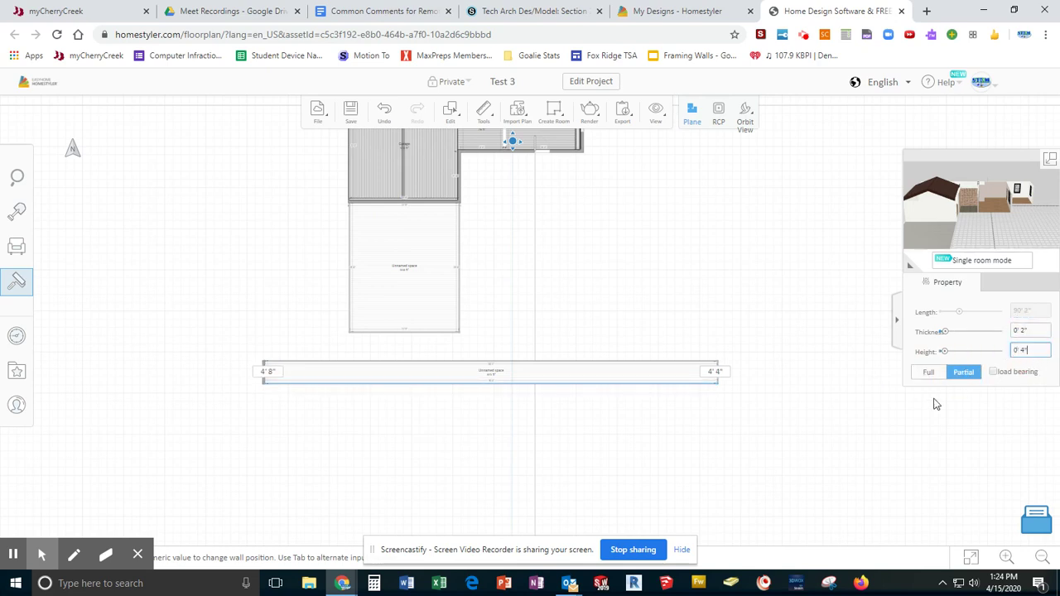
Make the strip's left end wall partial, with a thickness of 0' 2" and a height of 0' 4".
left_click(265, 387)
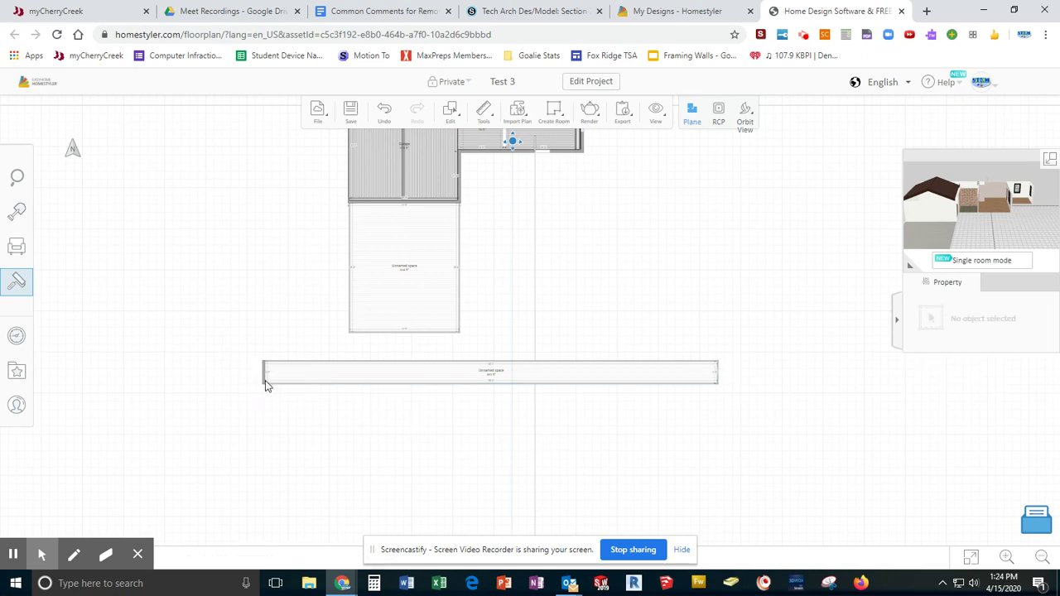
left_click(265, 377)
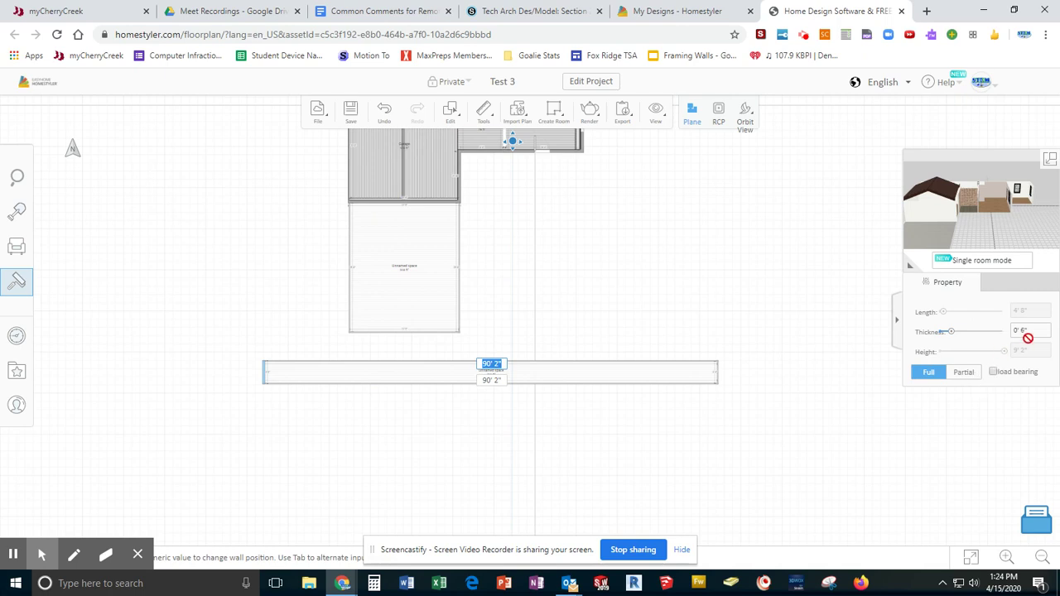
left_click(963, 372)
left_click(1025, 331)
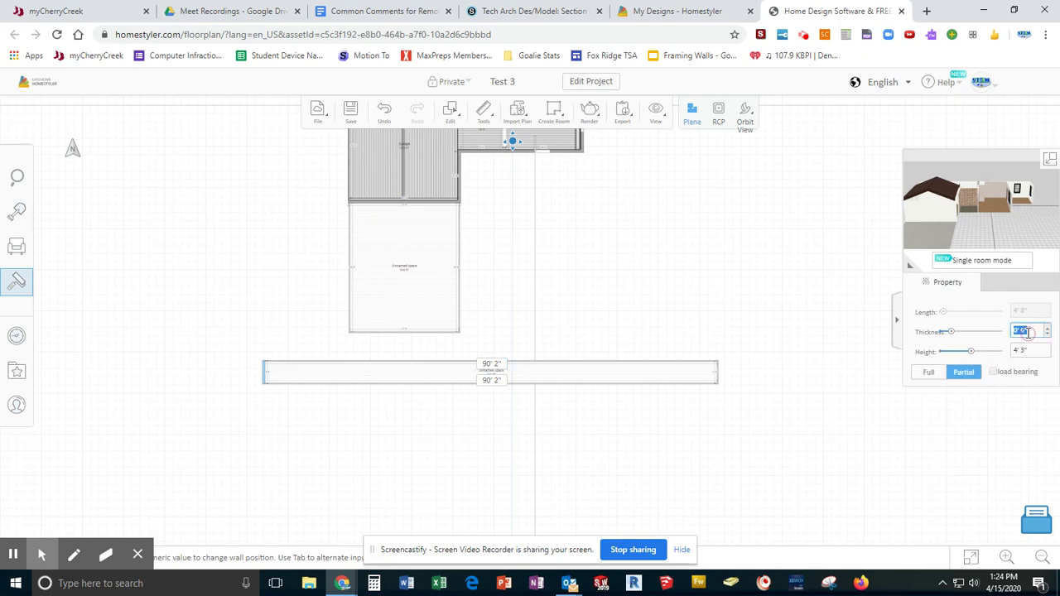
type("2")
key("Return")
left_click(1026, 352)
type("4")
key("Return")
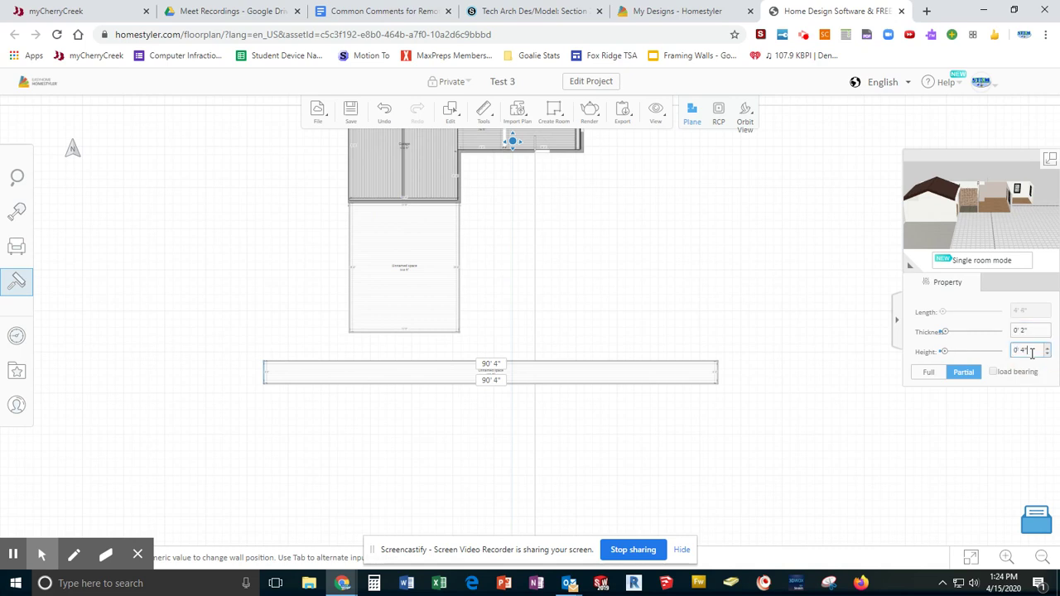
Apply the concrete floor material from the favorites to the long strip.
left_click(630, 454)
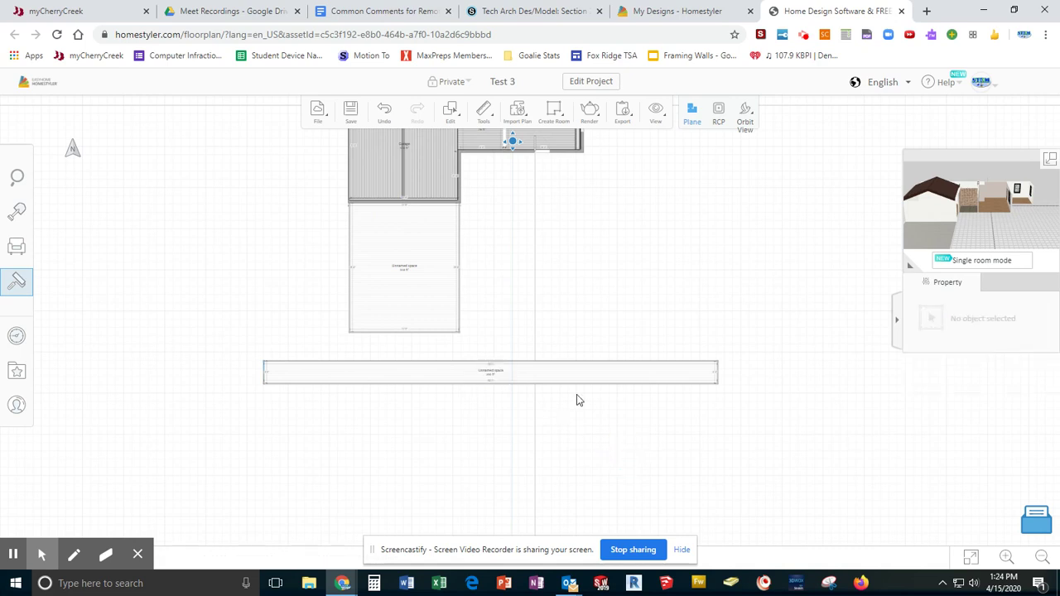
left_click(578, 379)
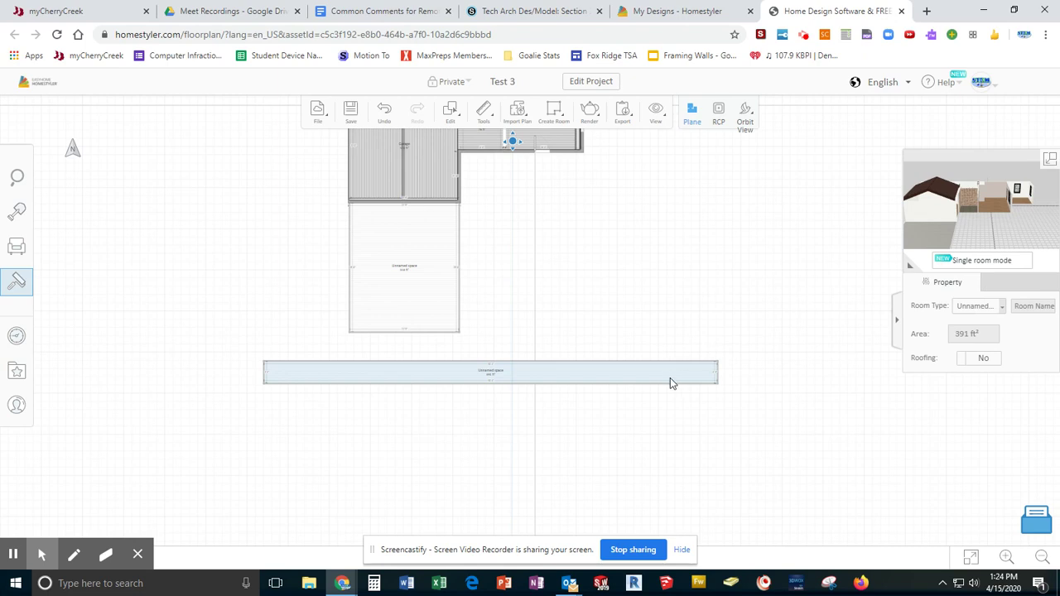
left_click(898, 330)
left_click(1055, 318)
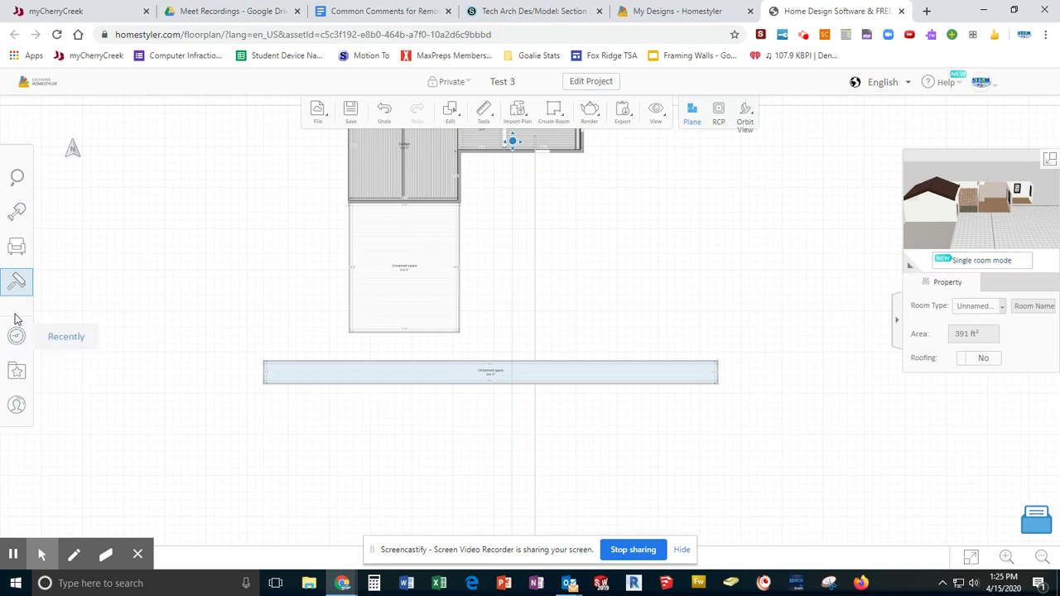
left_click(18, 374)
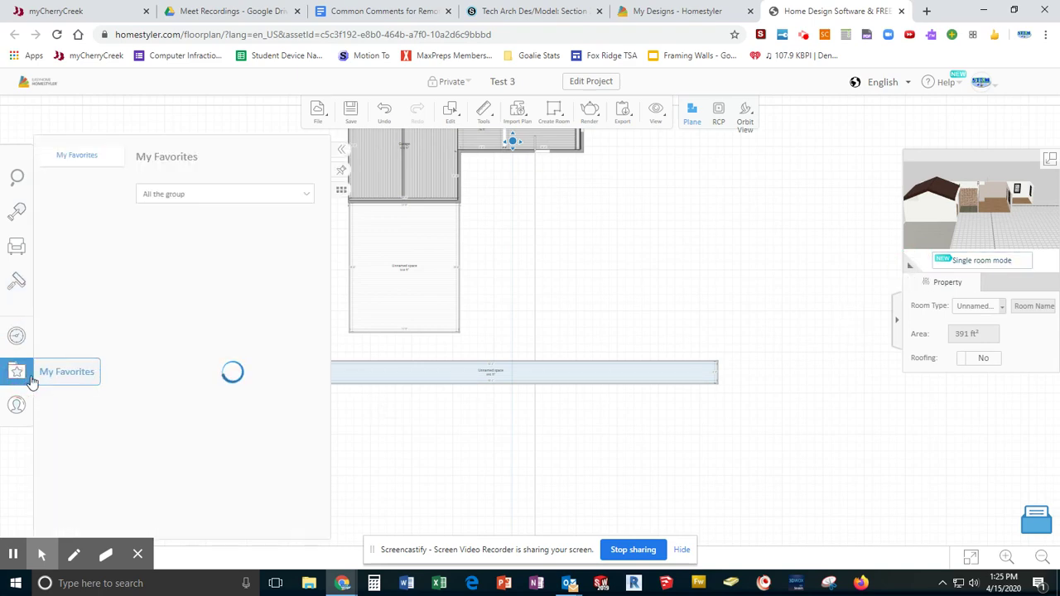
left_click(194, 250)
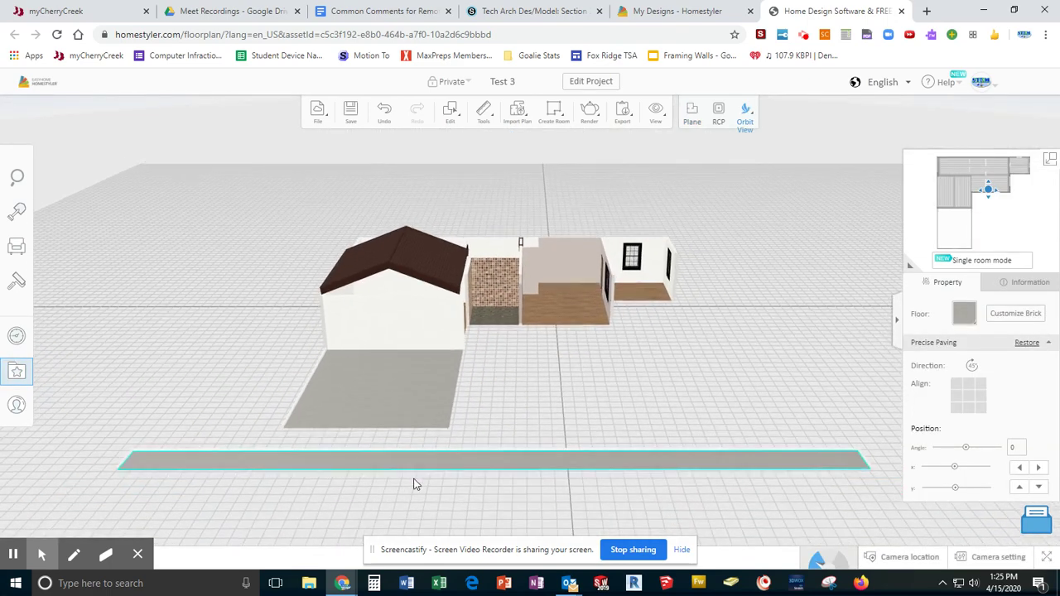
Return to the plan view and move the long strip up against the lower wall of the outdoor space below the Garage.
left_click(655, 110)
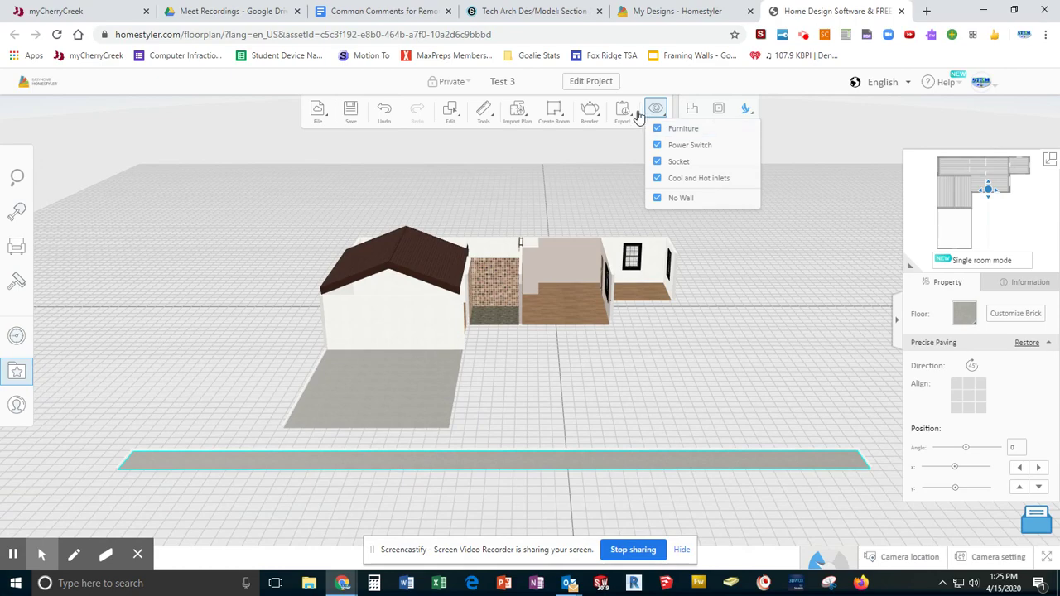
left_click(692, 117)
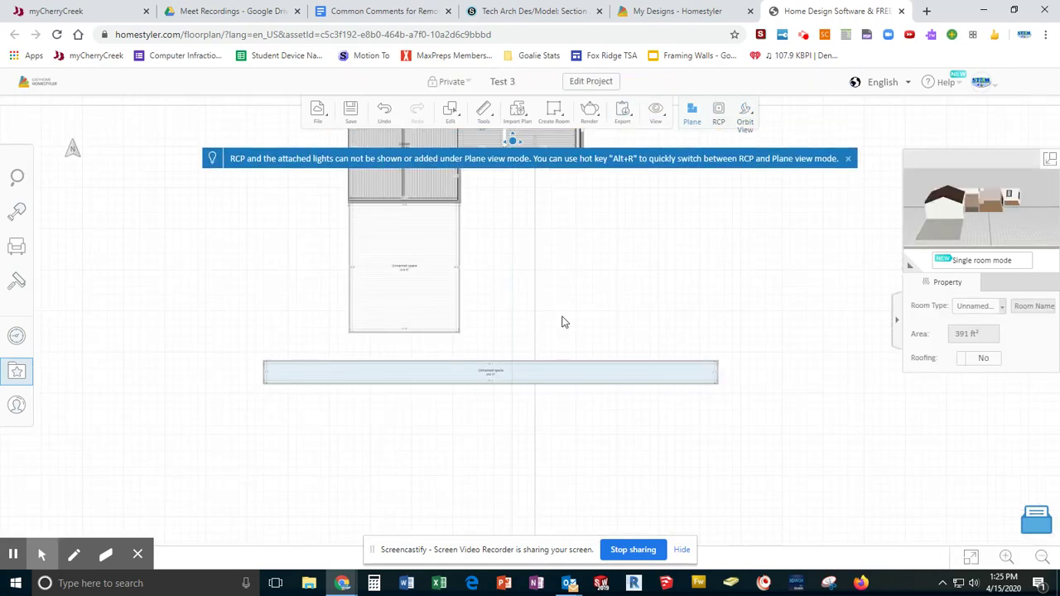
left_click_drag(562, 280, 527, 381)
left_click_drag(493, 477, 502, 443)
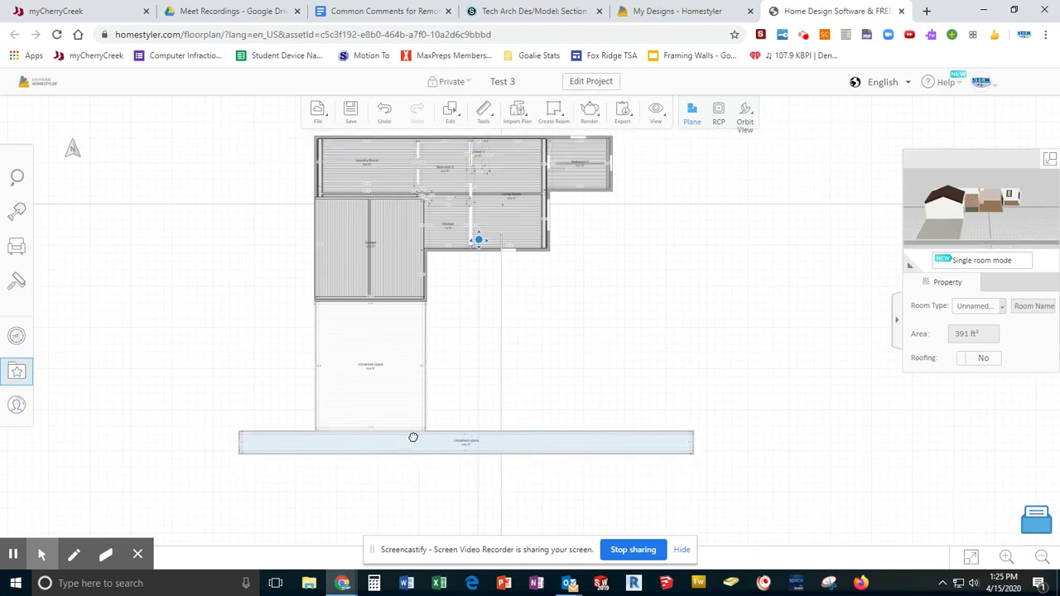
scroll(411, 438, "up", 5)
scroll(410, 436, "up", 3)
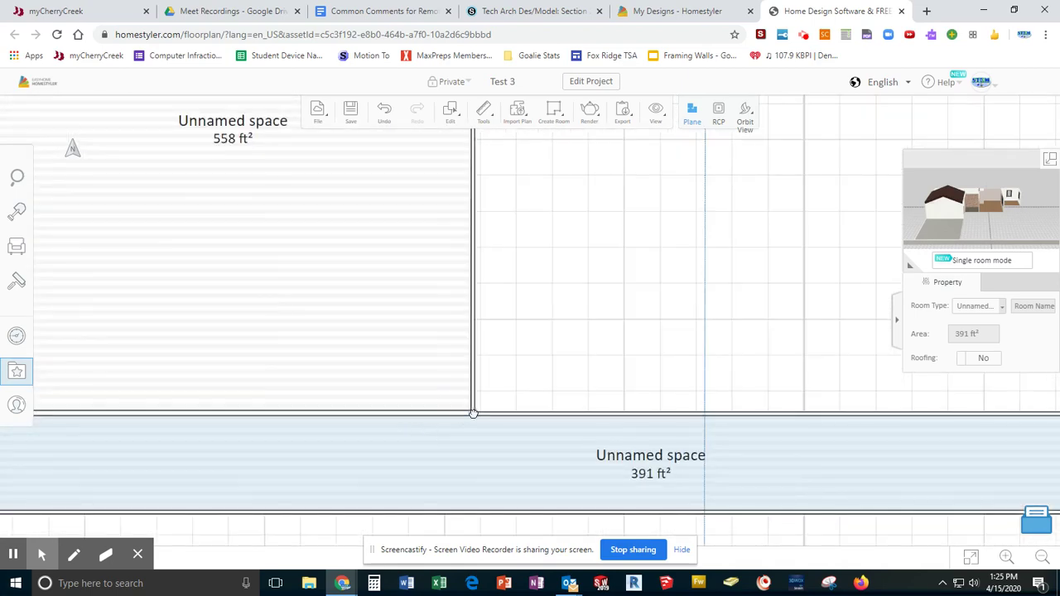
scroll(511, 443, "down", 8)
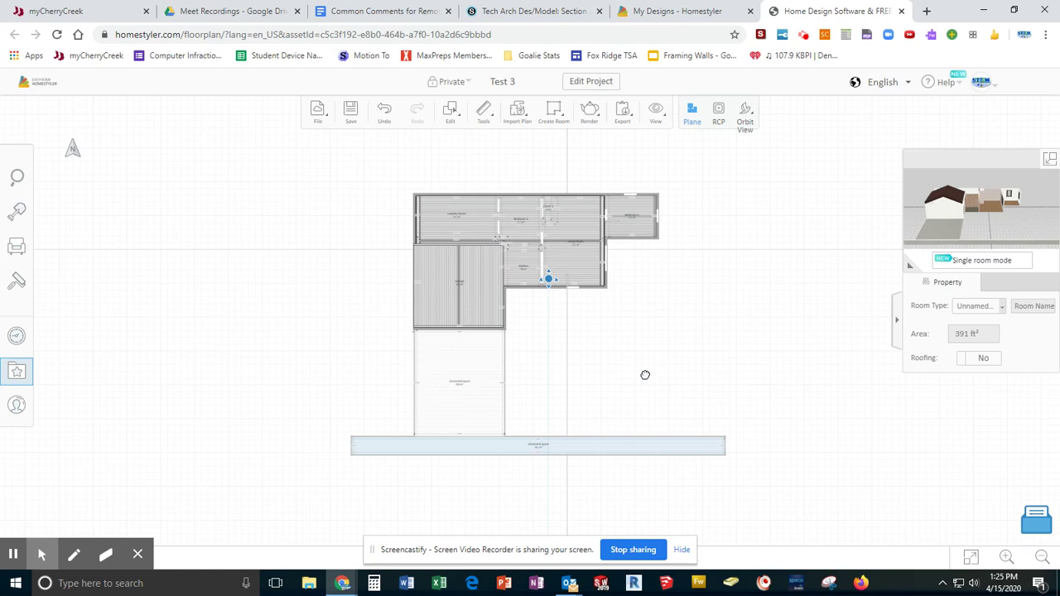
Draw a wall by edge from the long strip's upper right corner straight up to the level of Bedroom 2's lower wall.
scroll(648, 335, "down", 5)
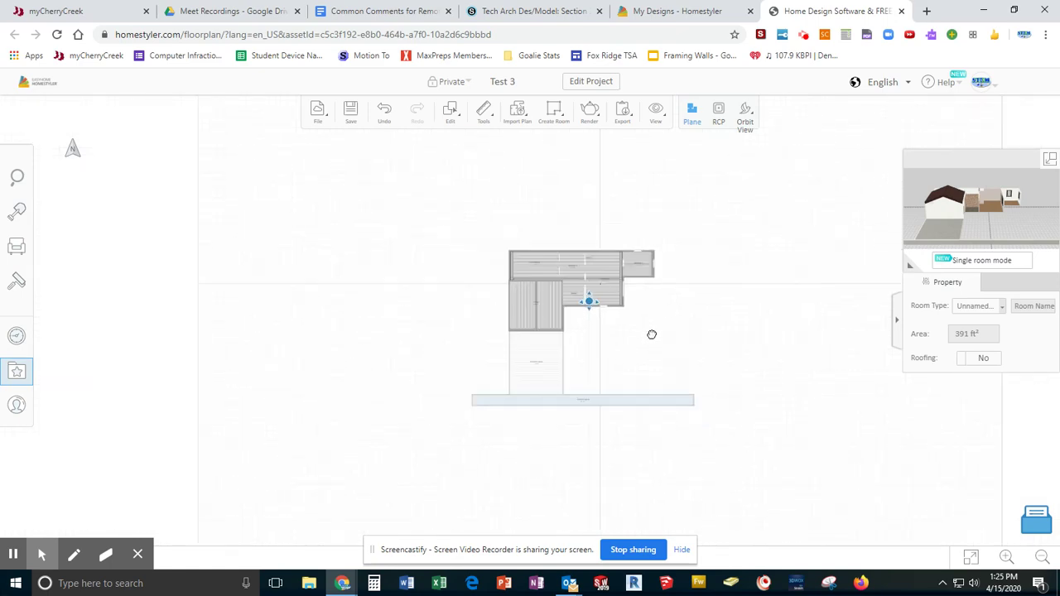
mouse_move(651, 333)
left_mouse_down()
mouse_move(613, 375)
mouse_move(528, 400)
left_mouse_up()
mouse_move(570, 121)
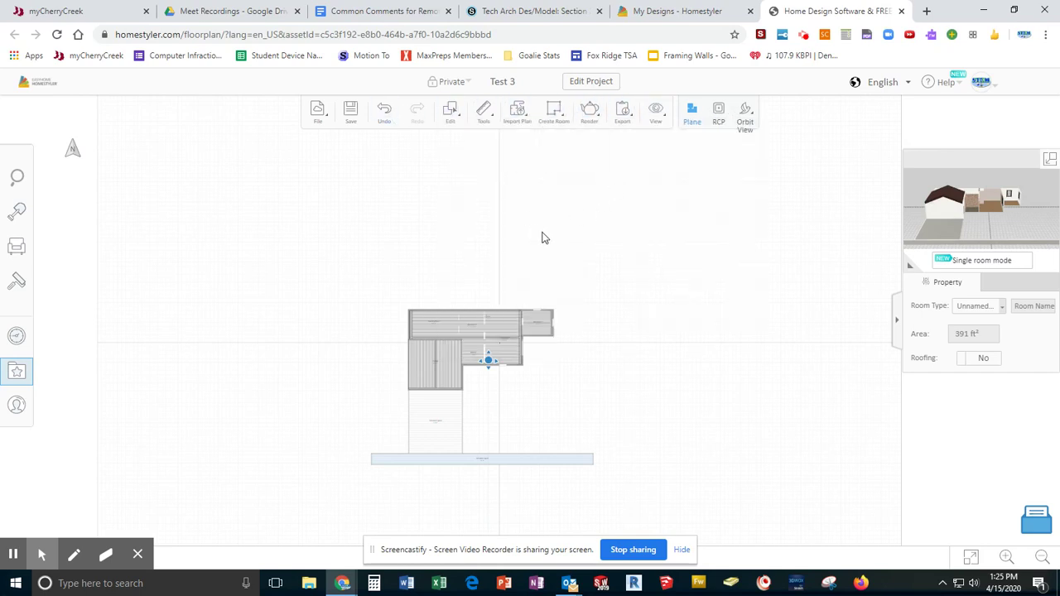
mouse_move(746, 120)
left_click_drag(610, 298, 579, 286)
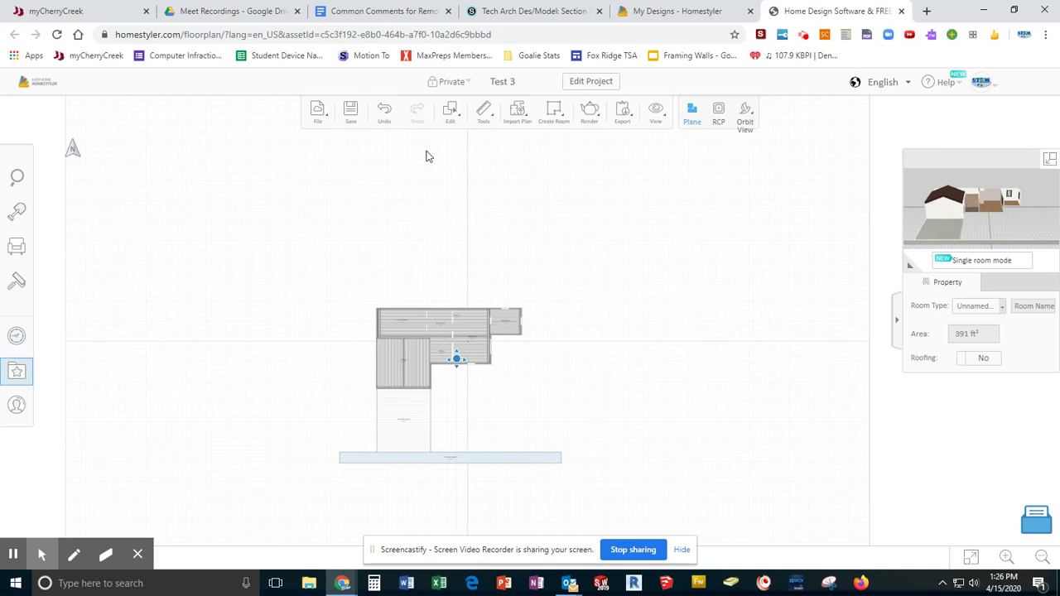
left_click(554, 116)
mouse_move(555, 111)
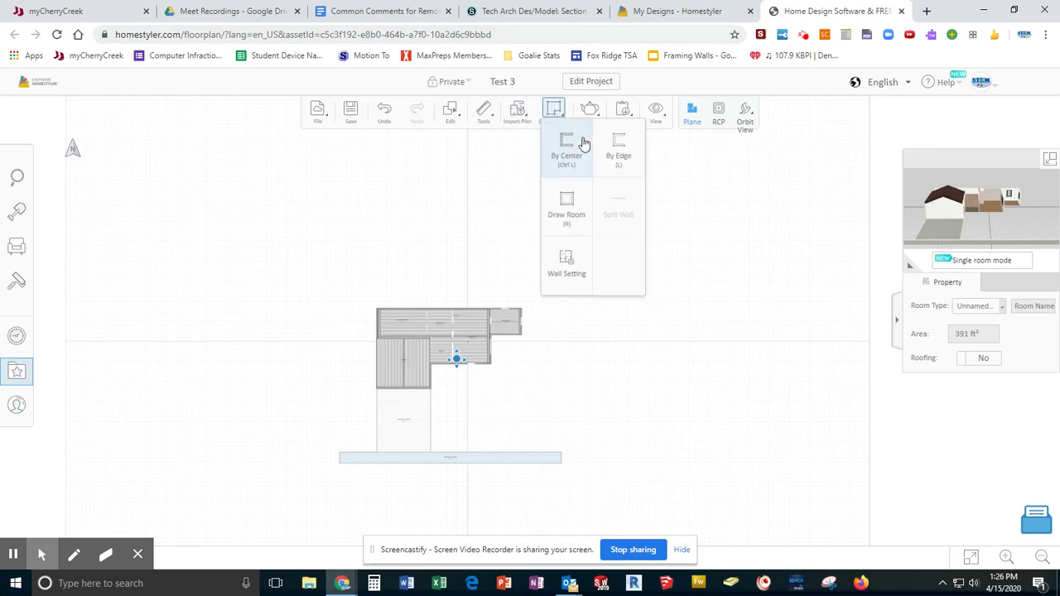
left_click(616, 151)
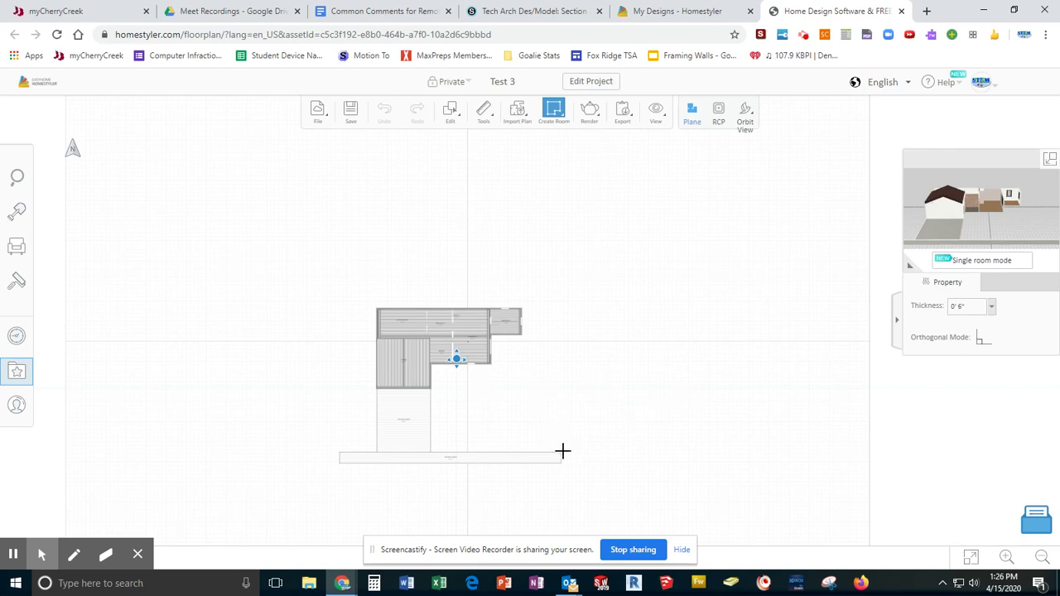
scroll(563, 450, "up", 5)
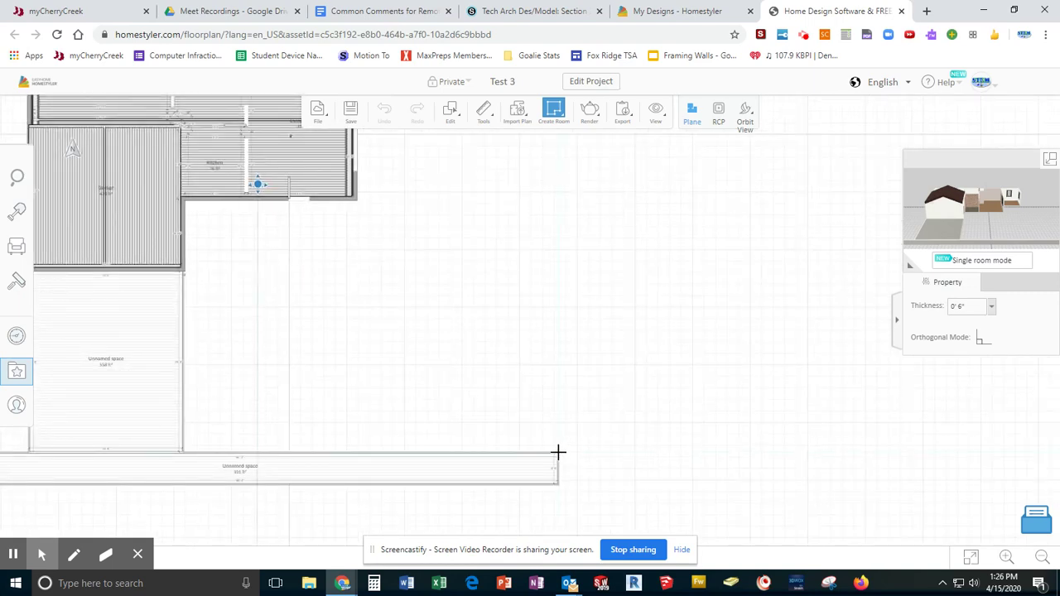
left_click(558, 452)
scroll(556, 254, "down", 1)
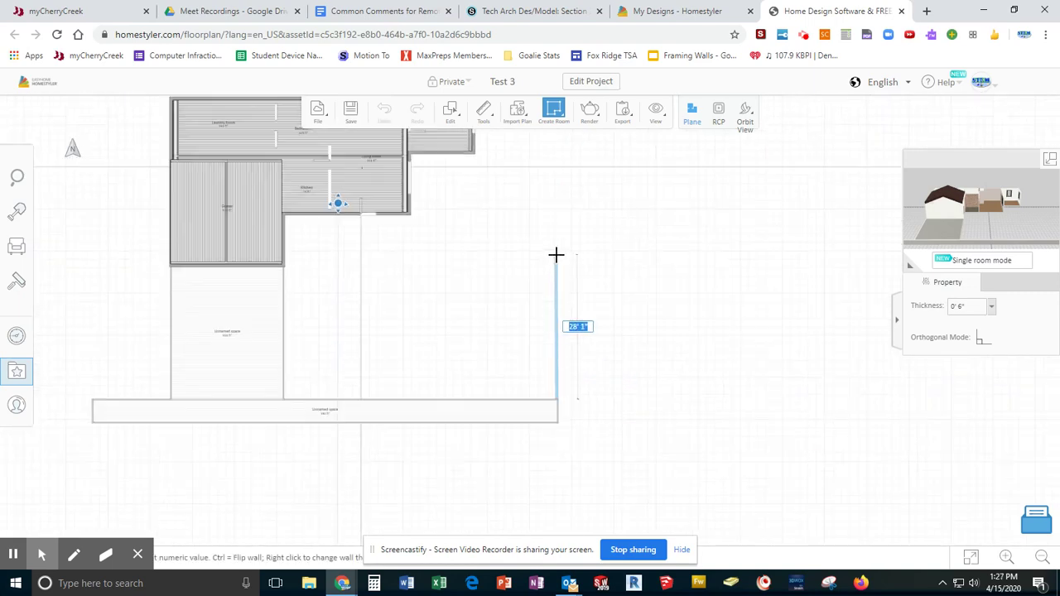
scroll(556, 255, "down", 1)
middle_click_drag(556, 255, 547, 384)
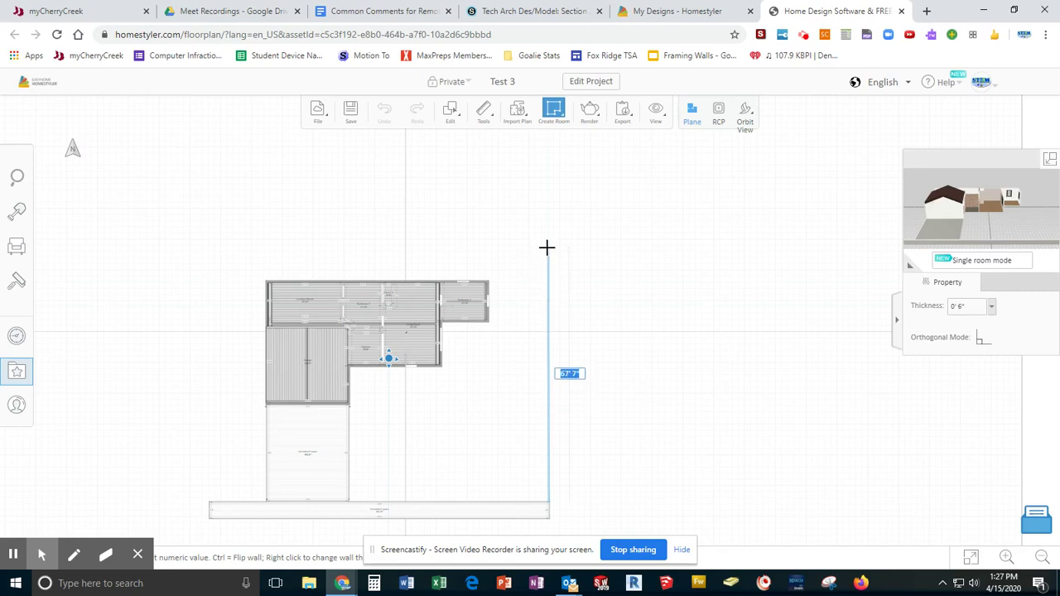
left_click(542, 320)
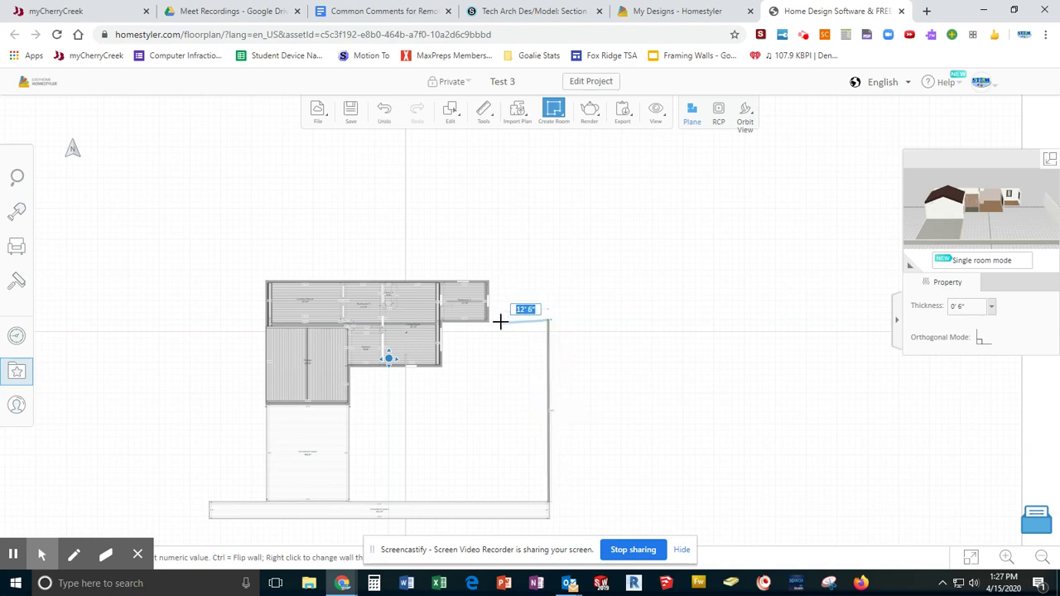
Continue the wall about 16' 0" left to meet the lower right corner of Bedroom 2.
scroll(494, 320, "up", 5)
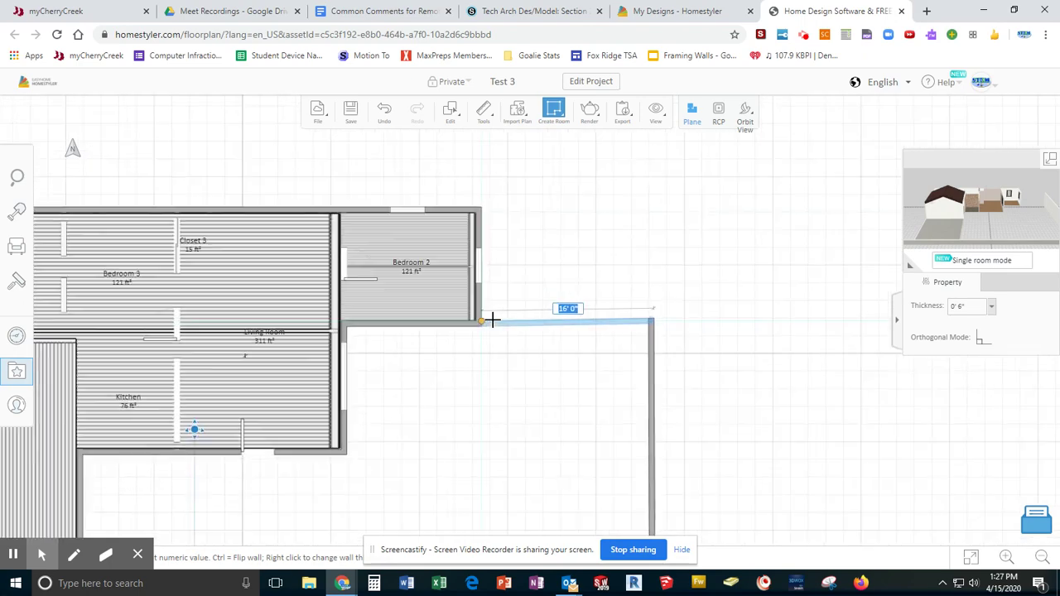
left_click(491, 319)
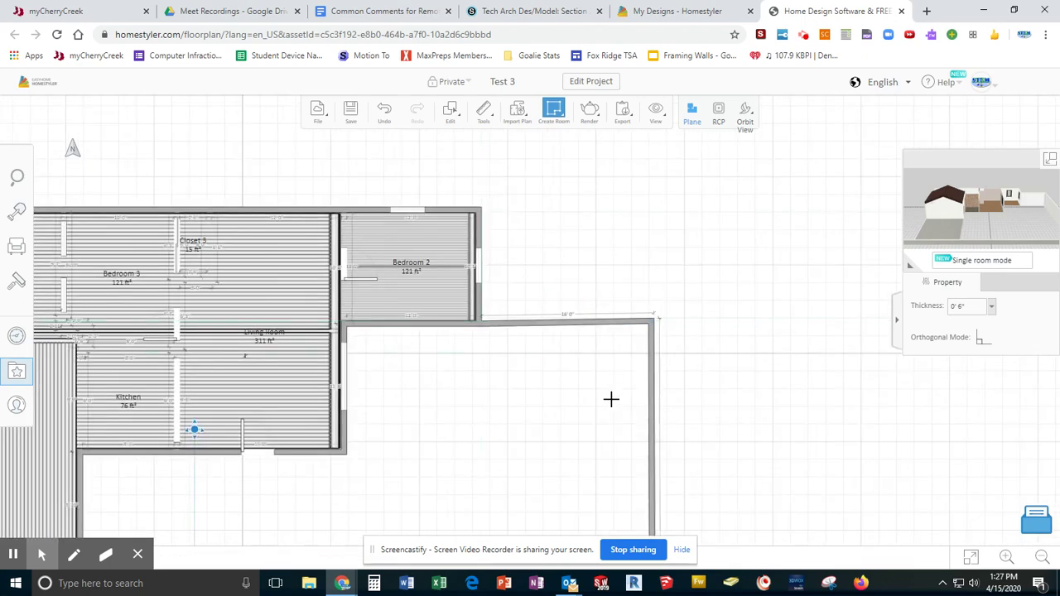
scroll(665, 426, "down", 3)
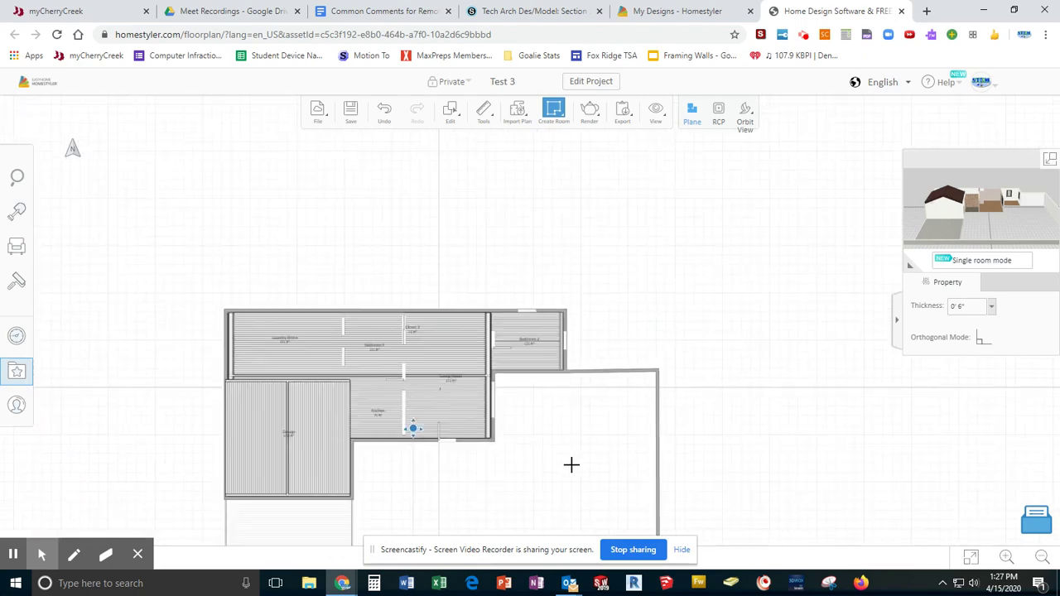
left_click_drag(555, 355, 549, 279)
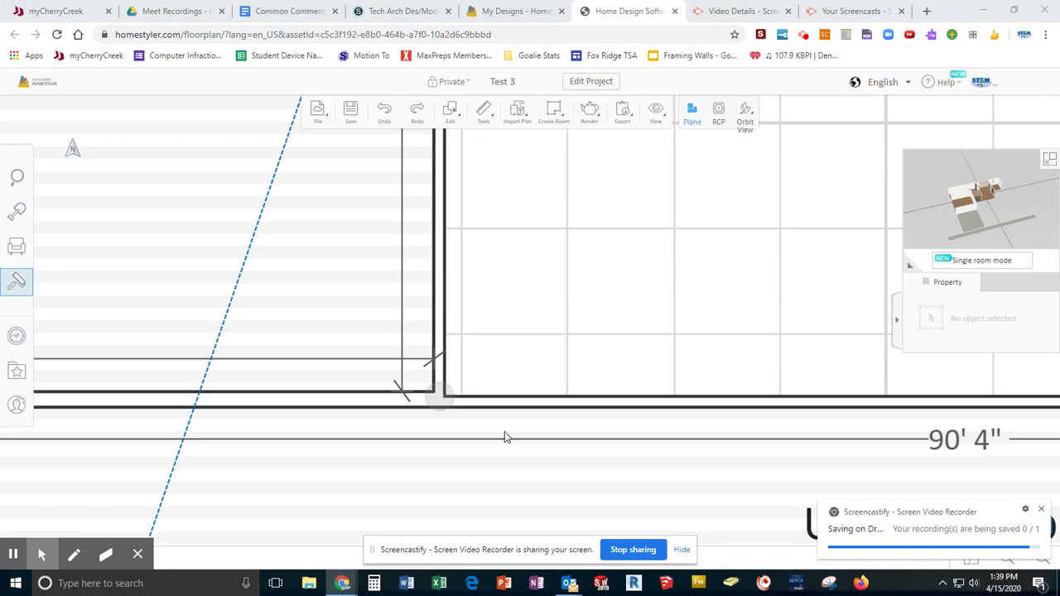
Shift the long strip to the left beneath the outdoor space below the Garage.
left_click_drag(505, 431, 505, 387)
scroll(505, 389, "down", 8)
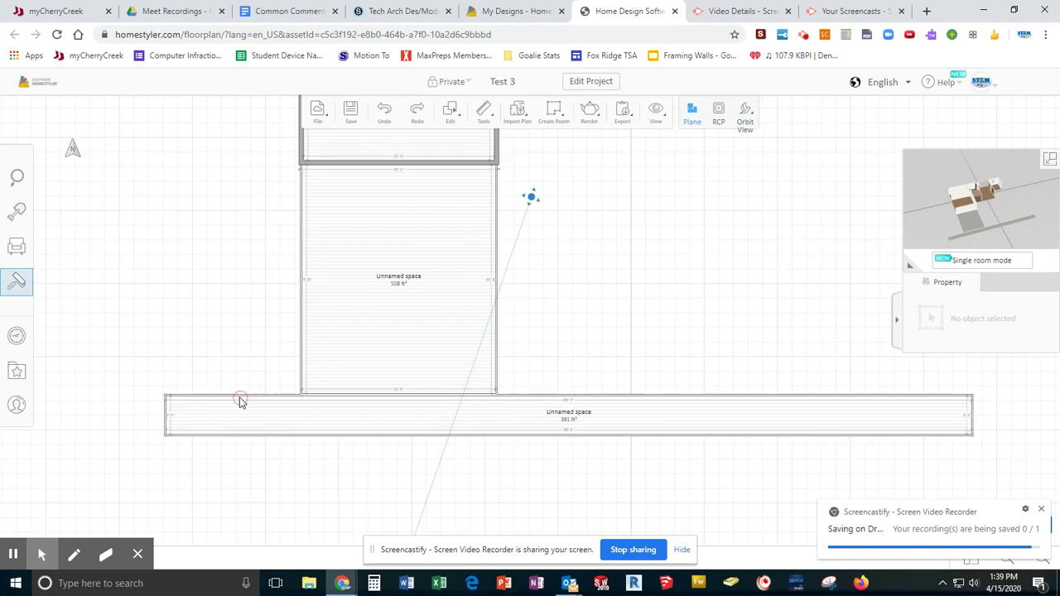
left_click(246, 421)
left_click_drag(247, 421, 209, 447)
left_click_drag(313, 454, 315, 426)
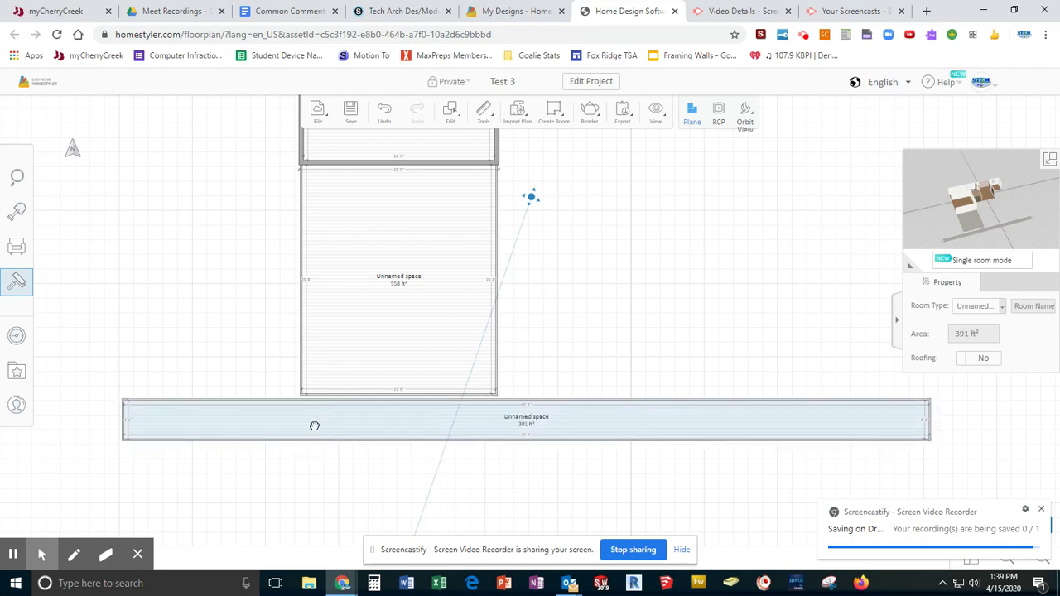
Align the long strip's upper wall flush with the lower wall of the outdoor space above it.
scroll(314, 426, "up", 6)
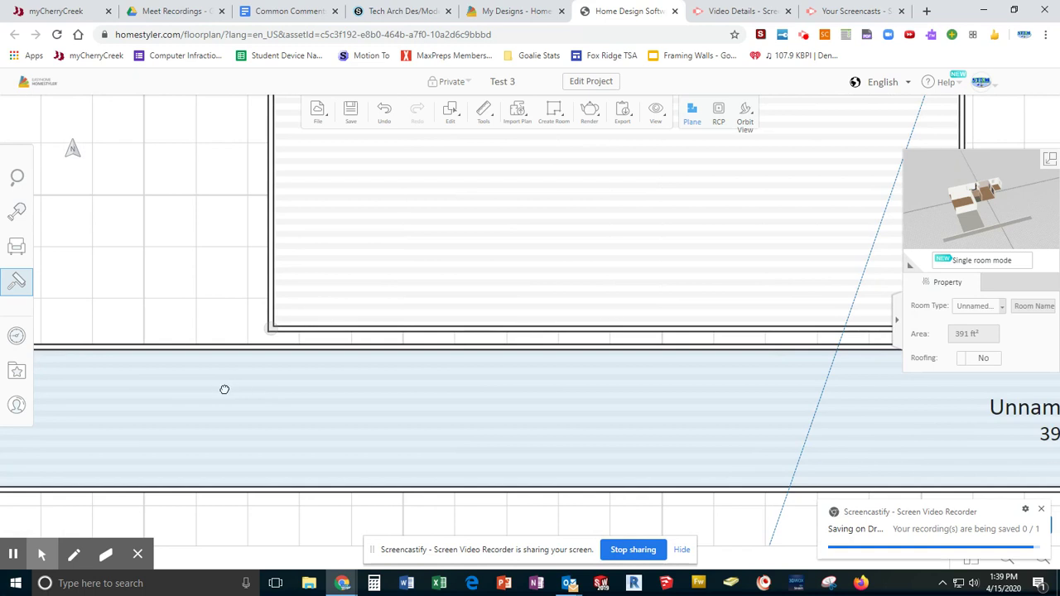
scroll(225, 390, "up", 1)
left_click_drag(235, 374, 237, 347)
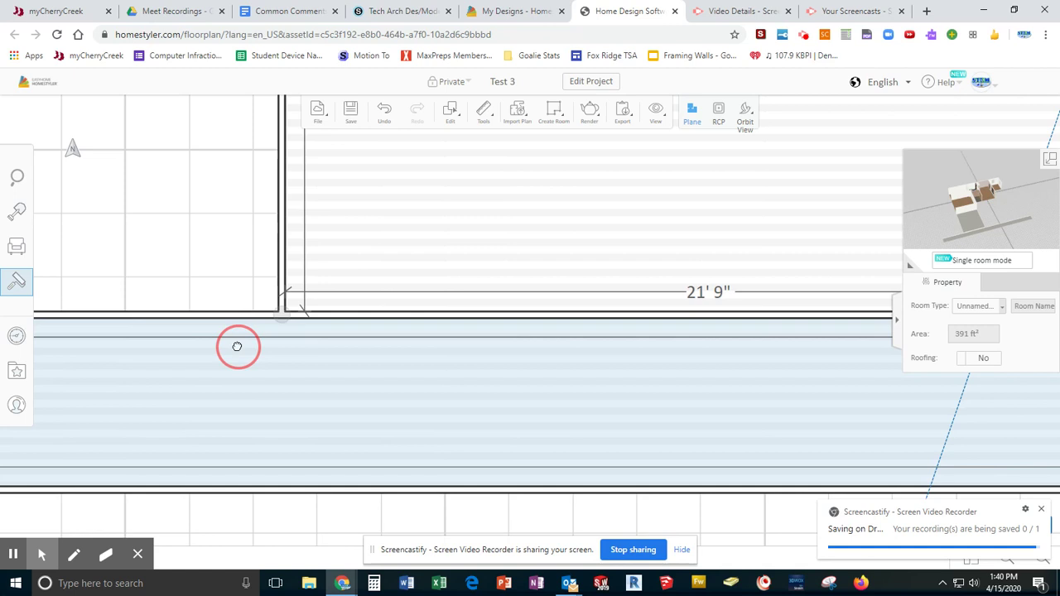
left_click_drag(237, 346, 238, 339)
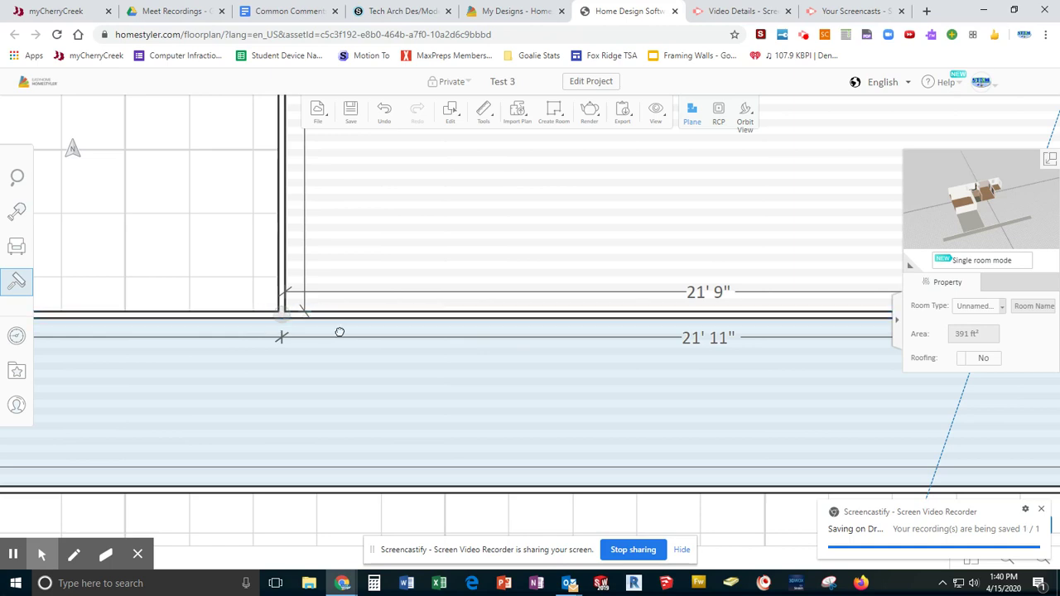
scroll(374, 368, "down", 3)
scroll(396, 380, "down", 5)
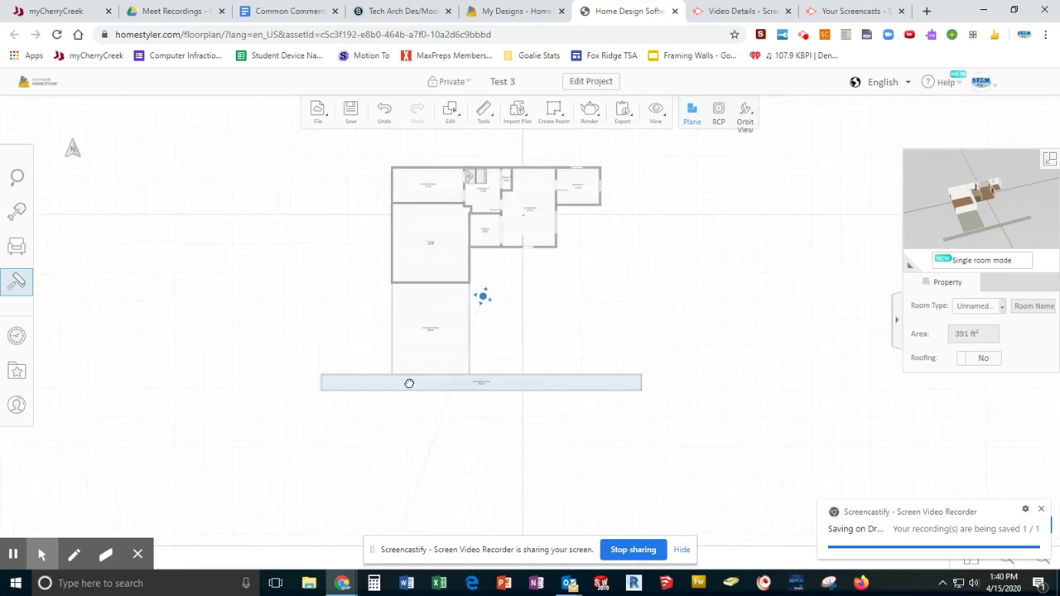
scroll(506, 350, "up", 3)
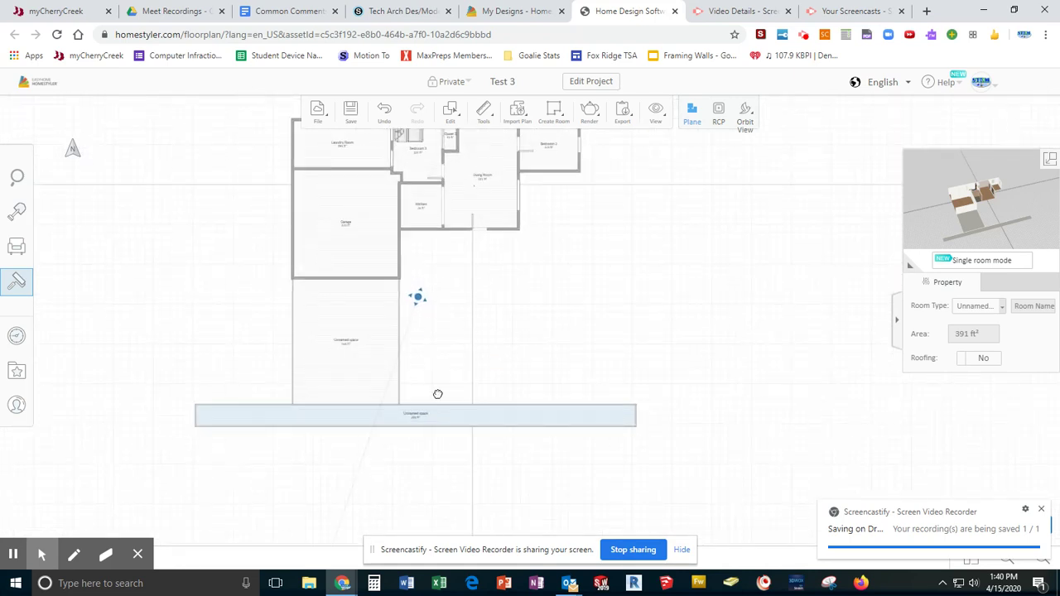
mouse_move(554, 112)
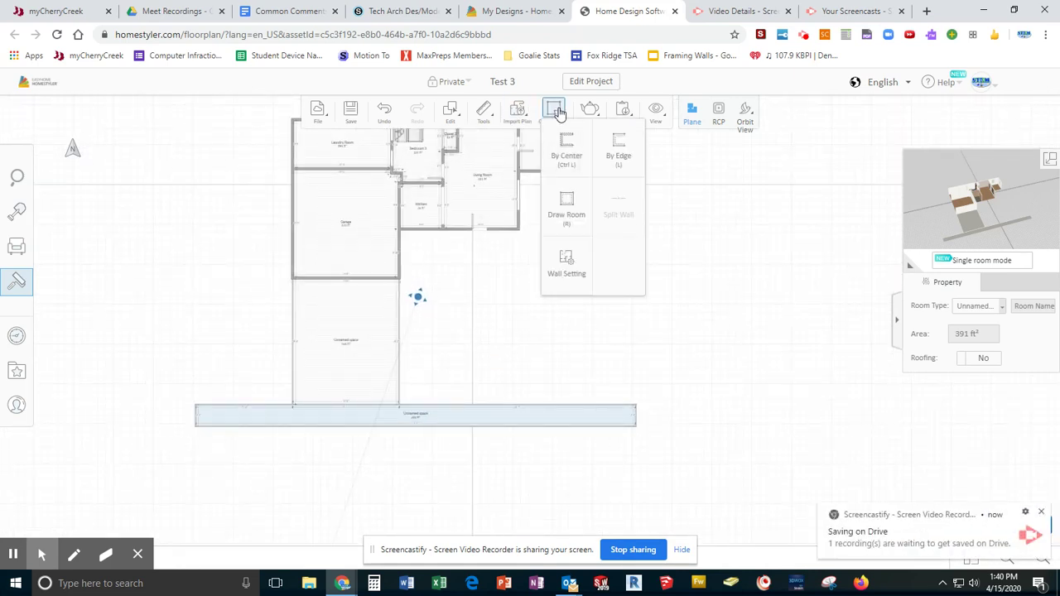
left_click(613, 147)
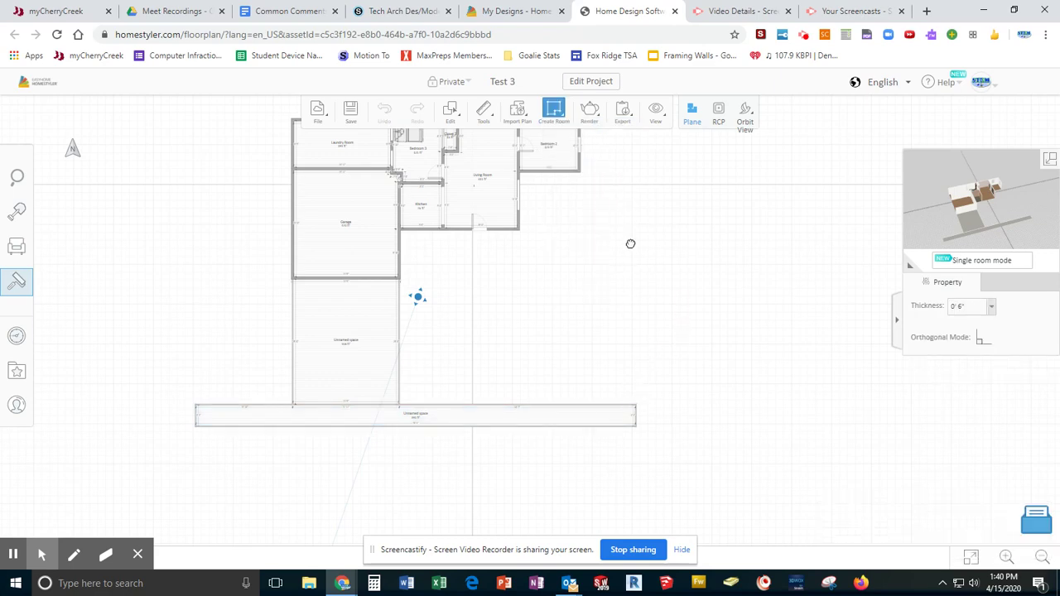
key("Escape")
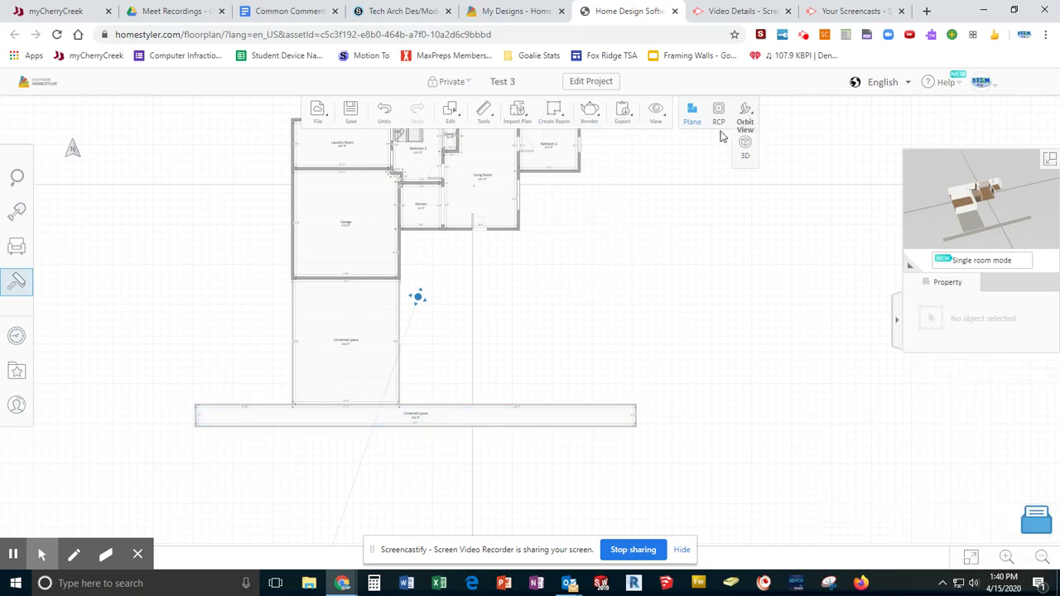
Draw a 0' 6" thick wall by edge from the long strip's upper right corner straight up to about the level of Bedroom 2's lower wall.
mouse_move(554, 114)
left_click(618, 148)
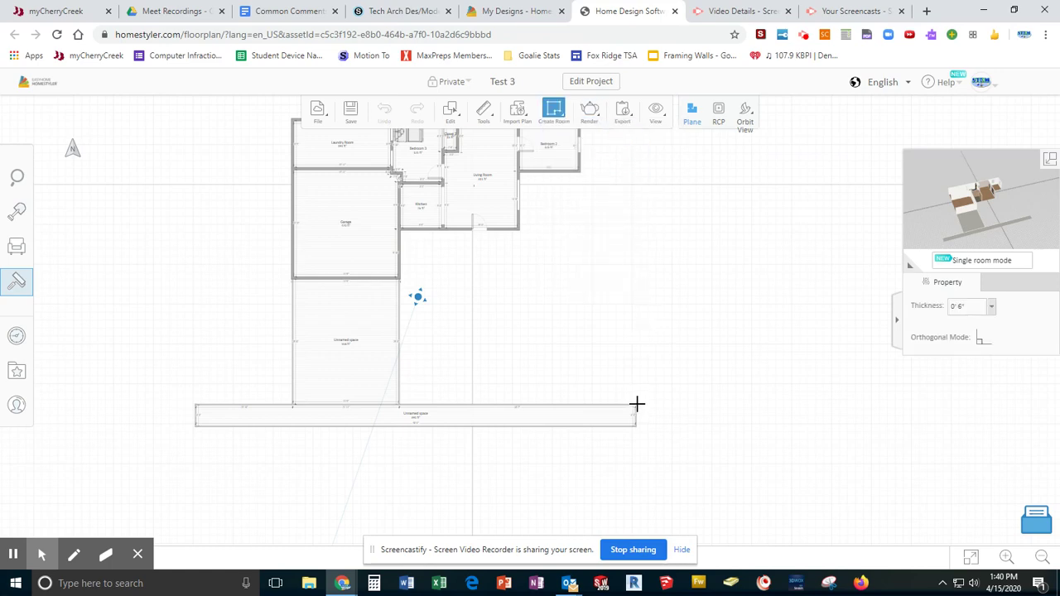
scroll(636, 405, "up", 4)
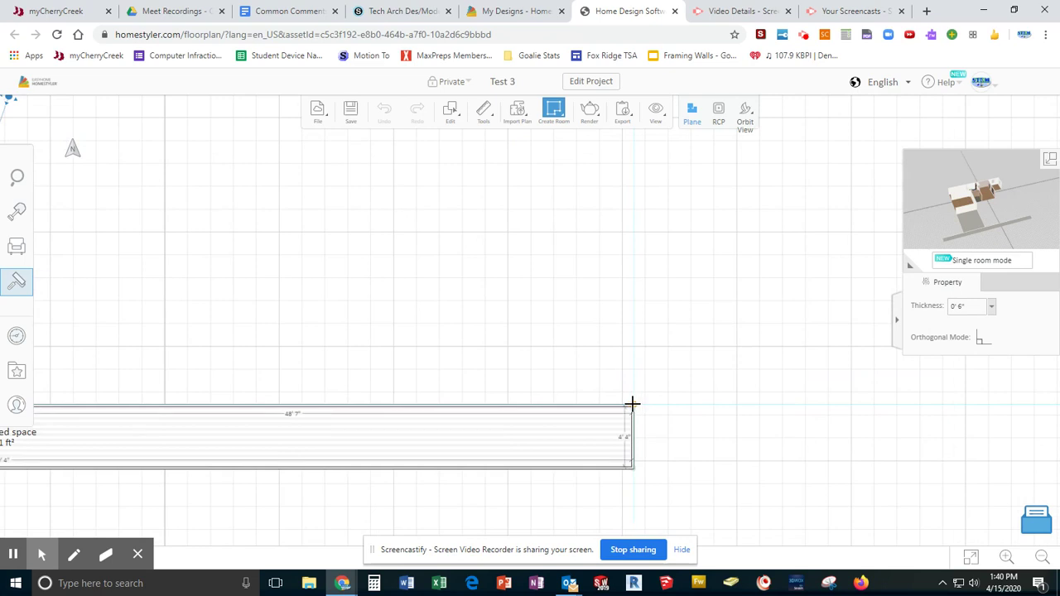
left_click(633, 403)
scroll(632, 292, "down", 3)
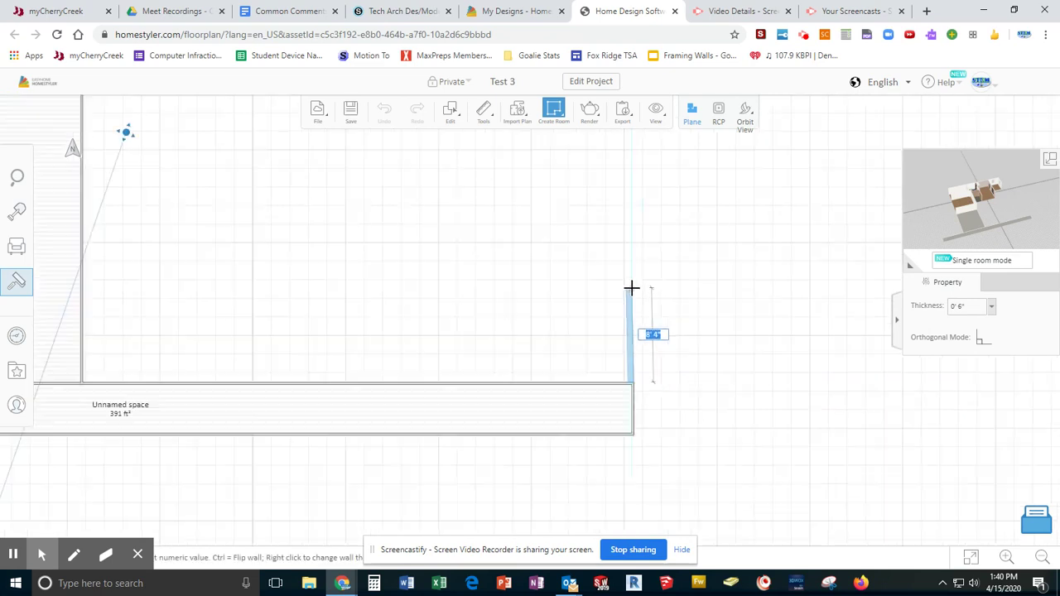
scroll(632, 288, "down", 2)
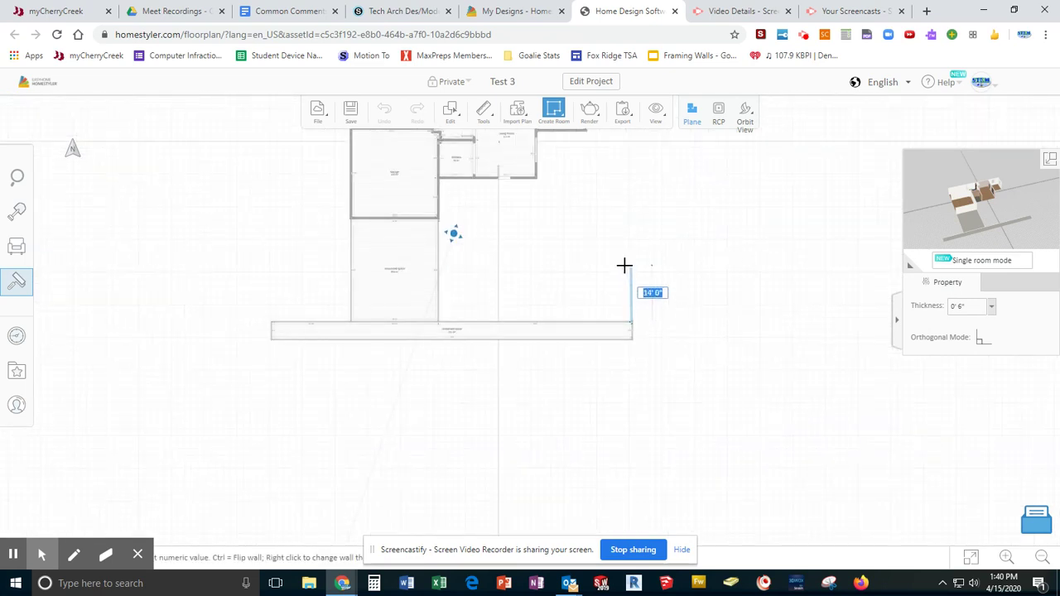
middle_click_drag(624, 265, 602, 414)
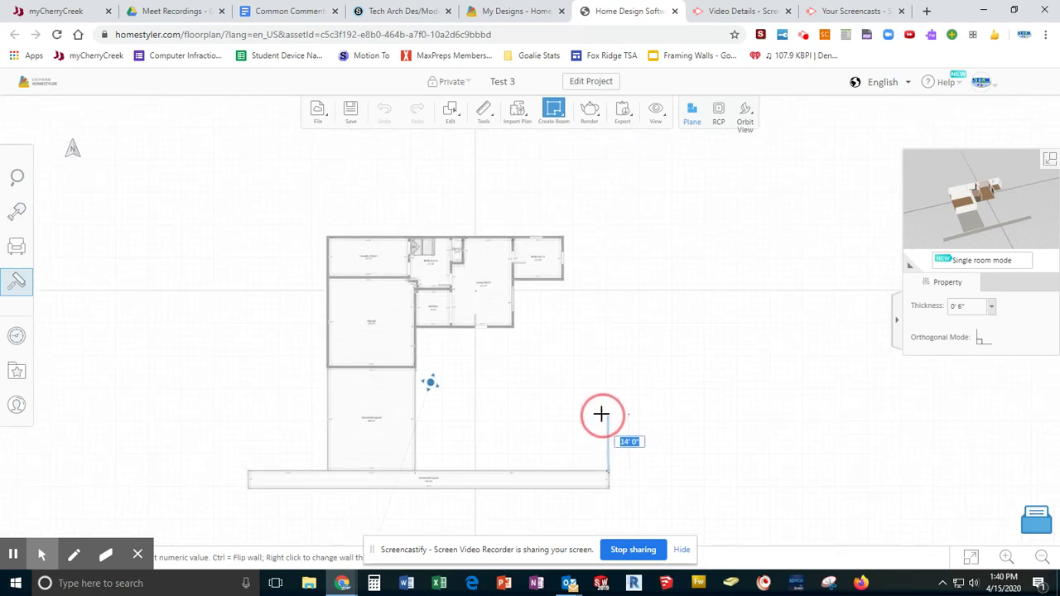
left_click(602, 272)
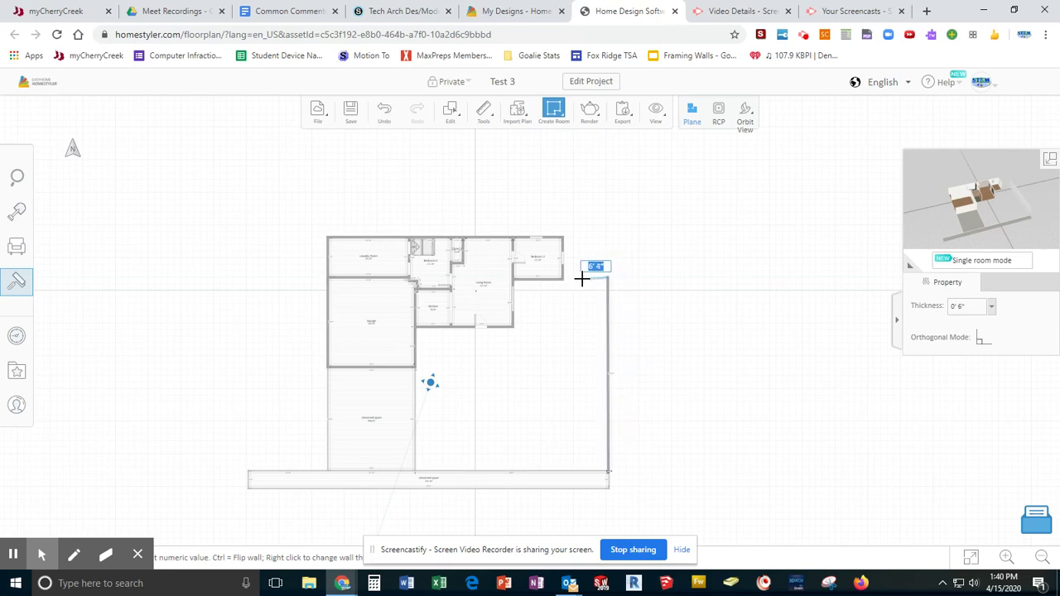
Continue the wall about 11' 4" left to close the yard at Bedroom 2's lower right corner, and end wall drawing.
scroll(580, 279, "up", 1)
scroll(580, 279, "up", 2)
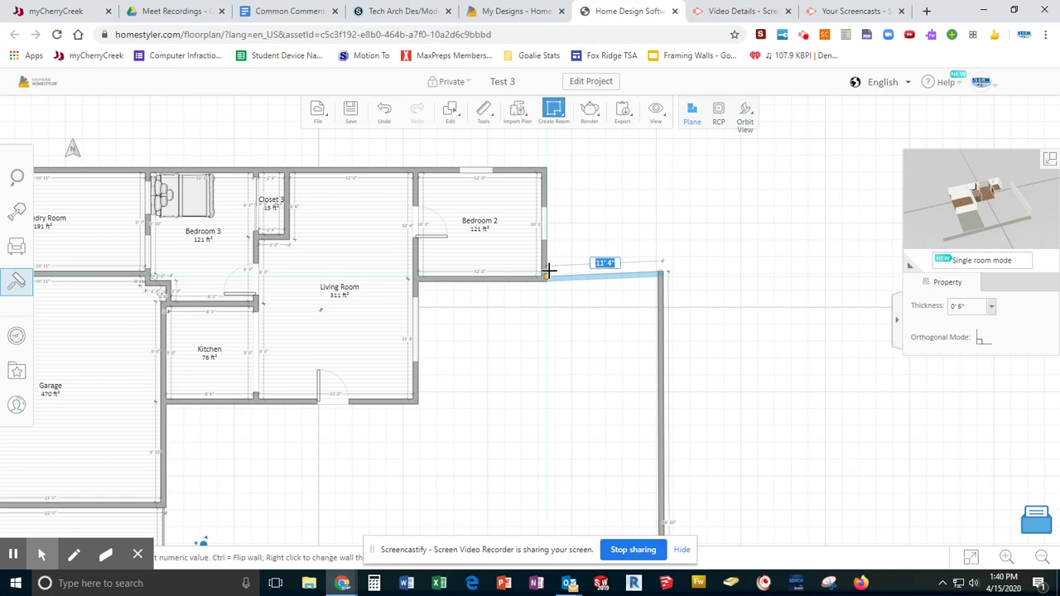
left_click(548, 271)
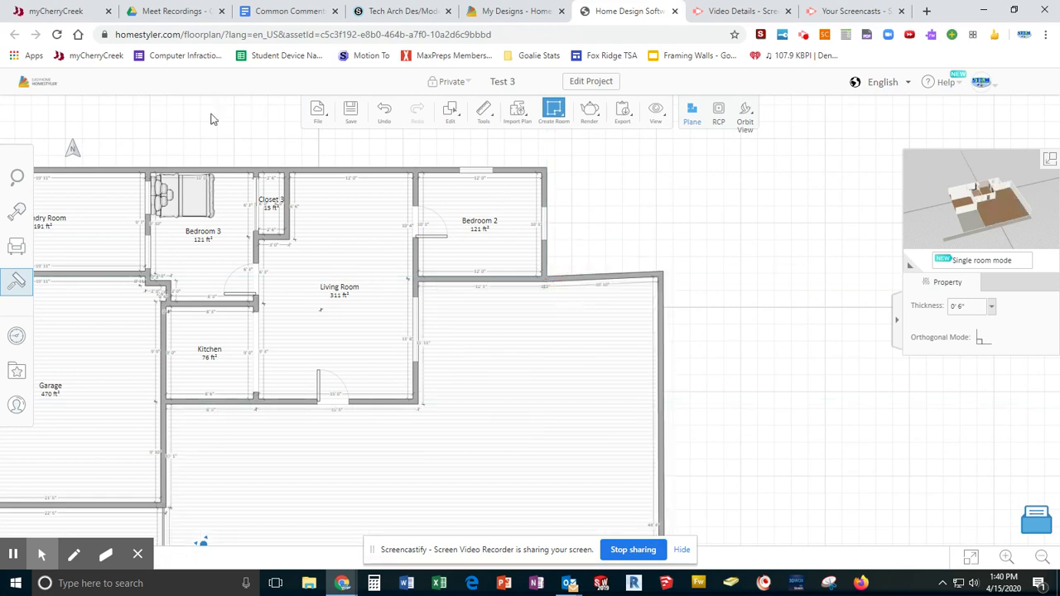
key("Escape")
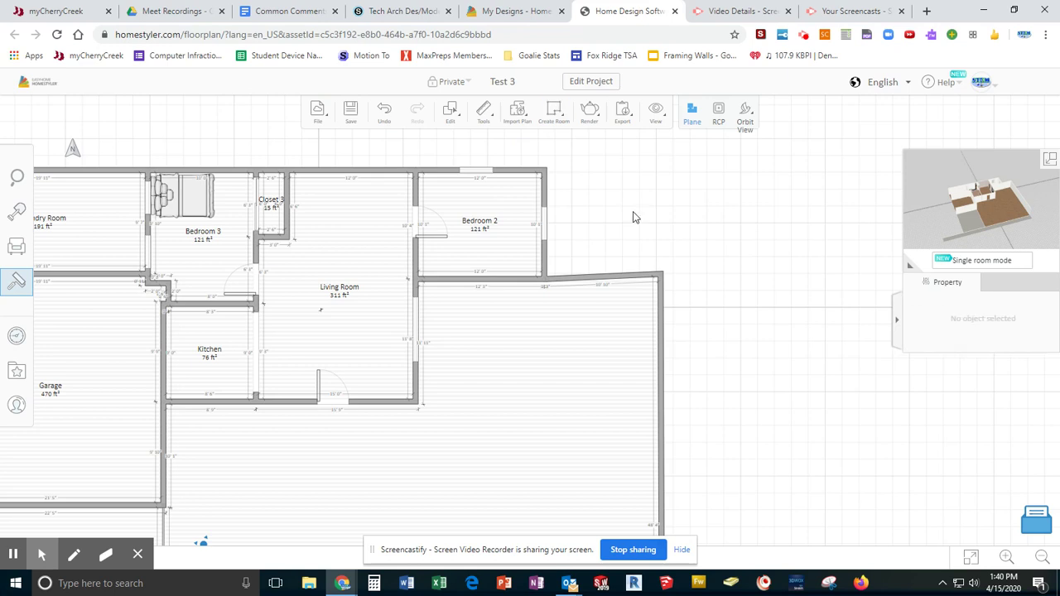
Straighten the slanted wall beside Bedroom 2 by lowering its outer corner in line with the bedroom's lower wall.
left_click(638, 275)
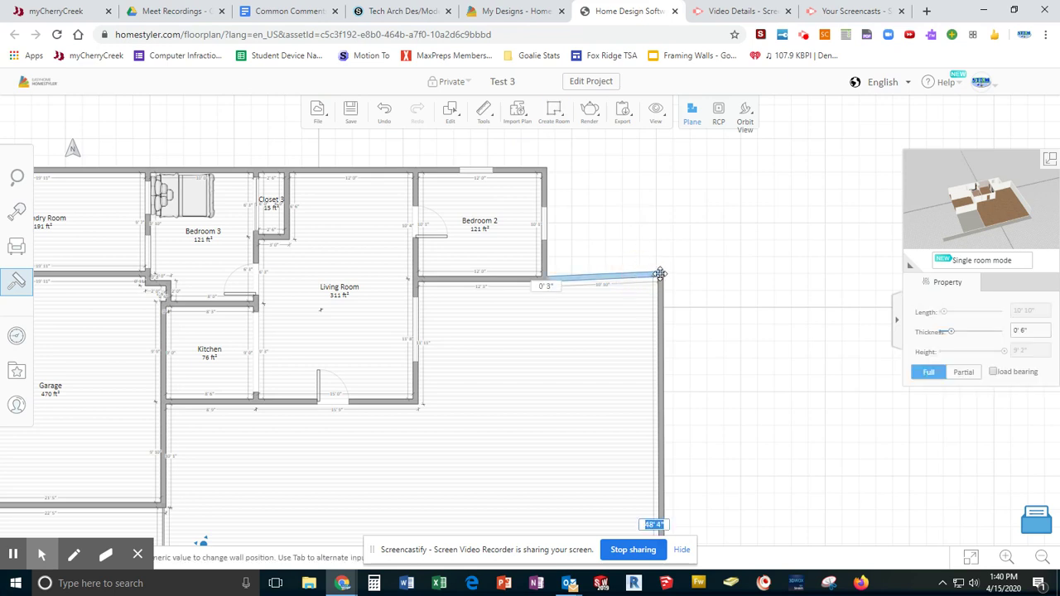
mouse_move(657, 273)
left_mouse_down()
mouse_move(648, 336)
mouse_move(665, 286)
mouse_move(655, 284)
mouse_move(655, 300)
mouse_move(655, 279)
left_mouse_up()
left_click(673, 269)
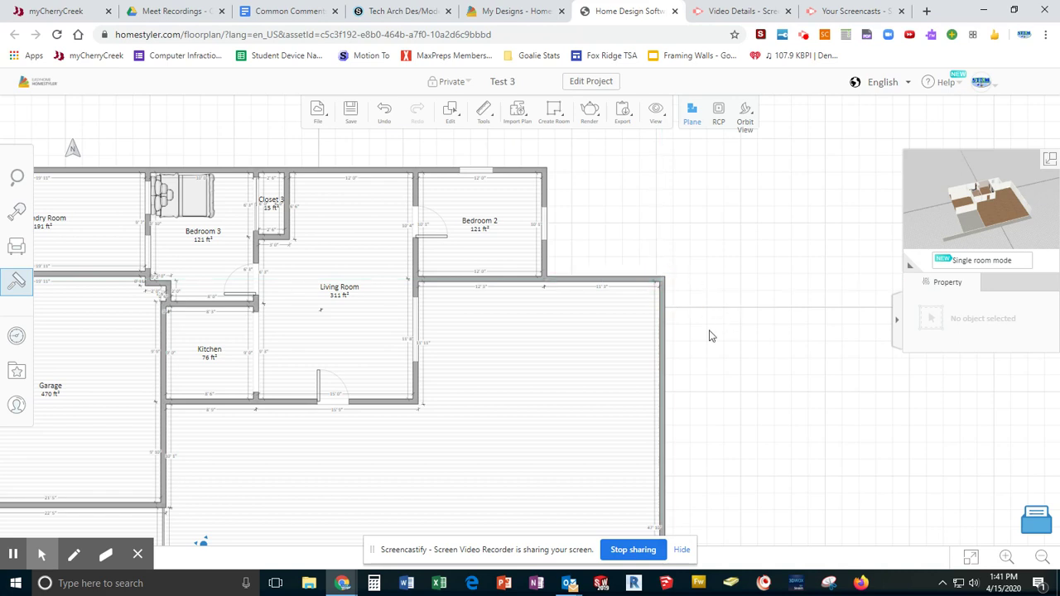
Make the yard's long right wall a partial wall with a height of 0' 4" and a thickness of 0' 2".
scroll(708, 335, "down", 4)
left_click_drag(720, 402, 674, 282)
left_click(637, 352)
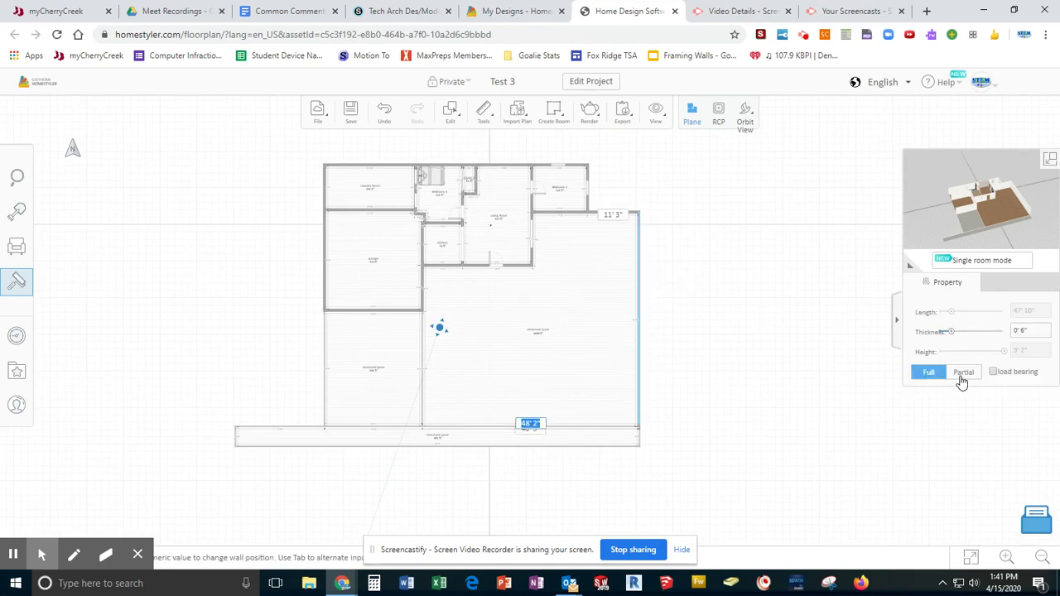
left_click(962, 379)
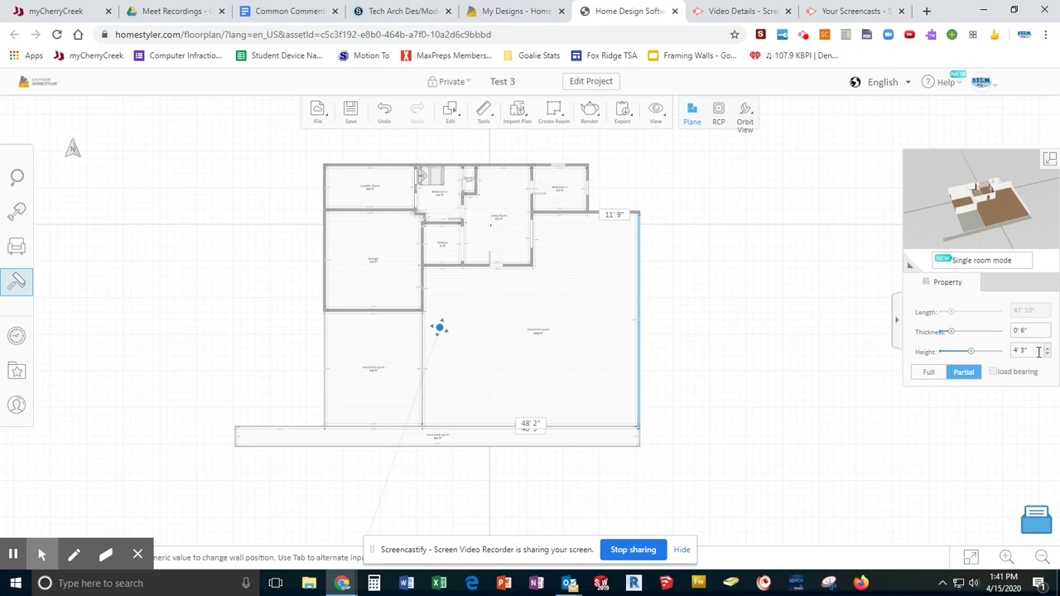
left_click(1039, 351)
type("4")
left_click(1030, 330)
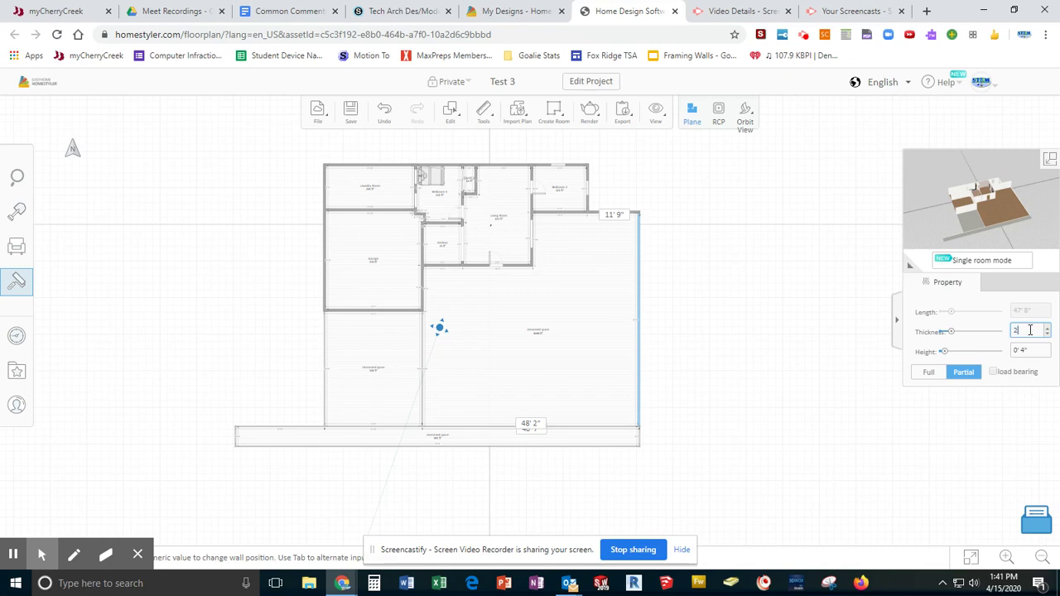
type("2")
key("Return")
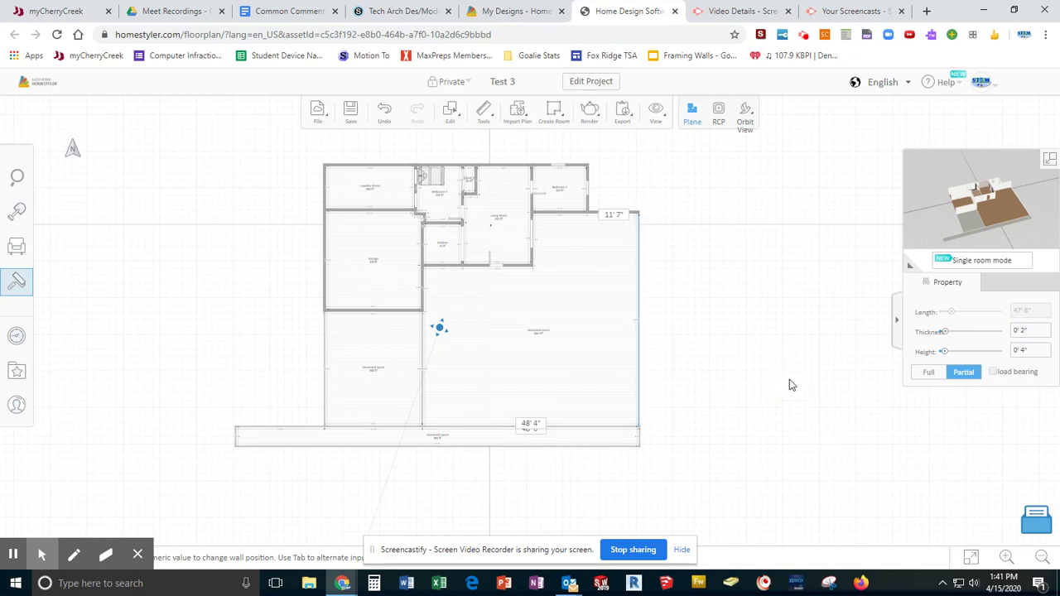
left_click(790, 384)
Turn off roofing for the large enclosed yard space.
left_click(603, 374)
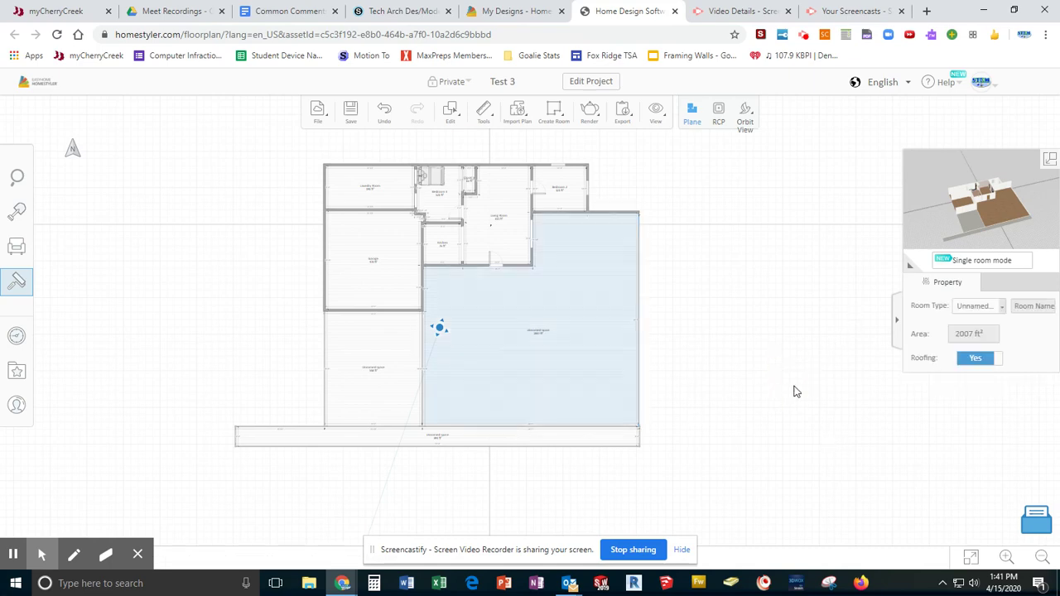
left_click(977, 359)
left_click(738, 314)
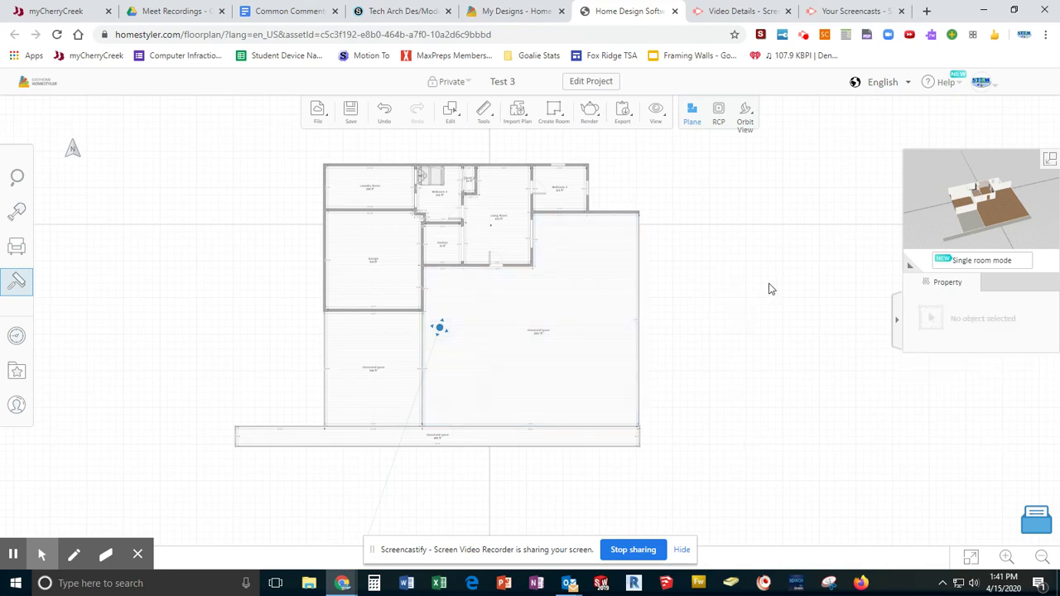
Make the short yard wall beside Bedroom 2 a partial wall with a thickness of 0' 3" and a height of 6' 0".
scroll(639, 232, "up", 6)
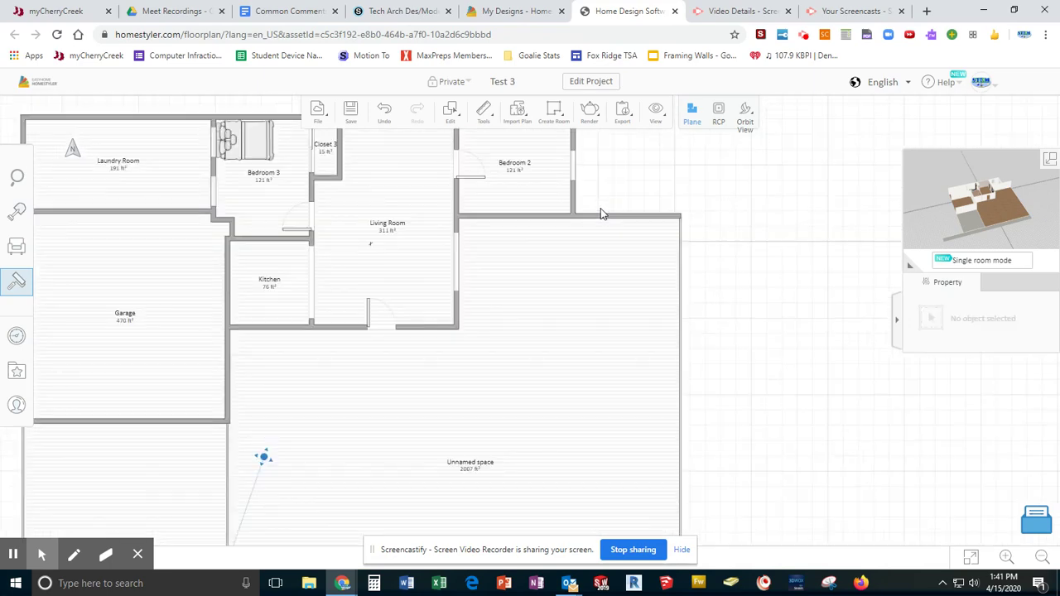
left_click(637, 232)
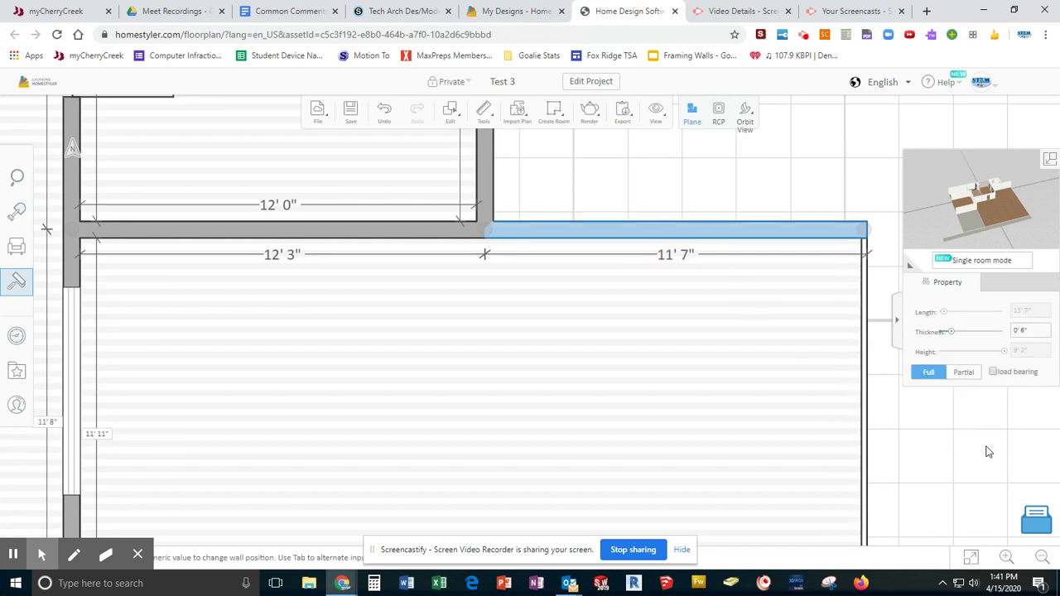
left_click(964, 374)
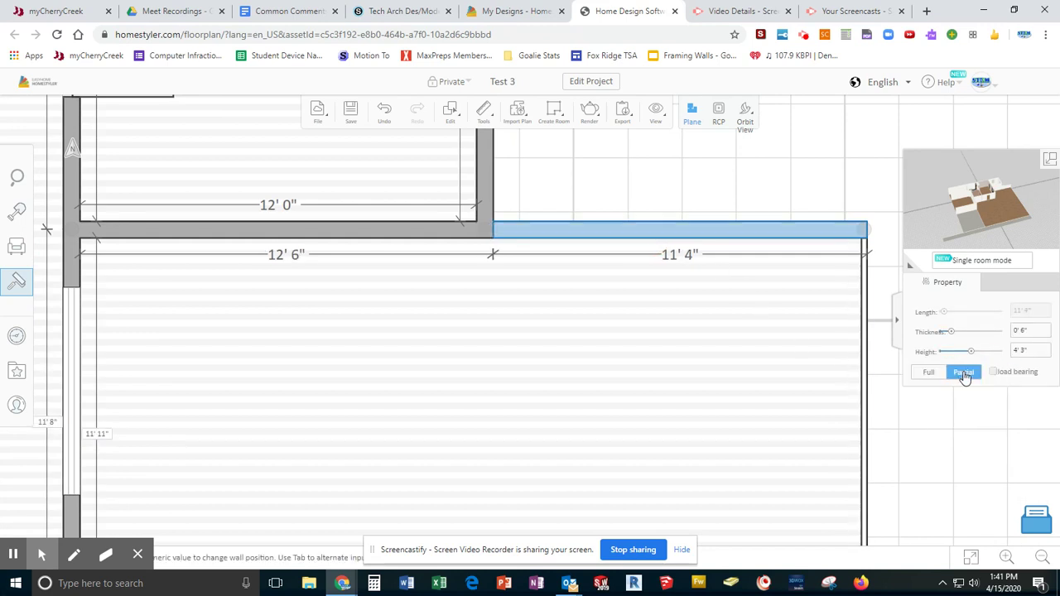
left_click(1030, 331)
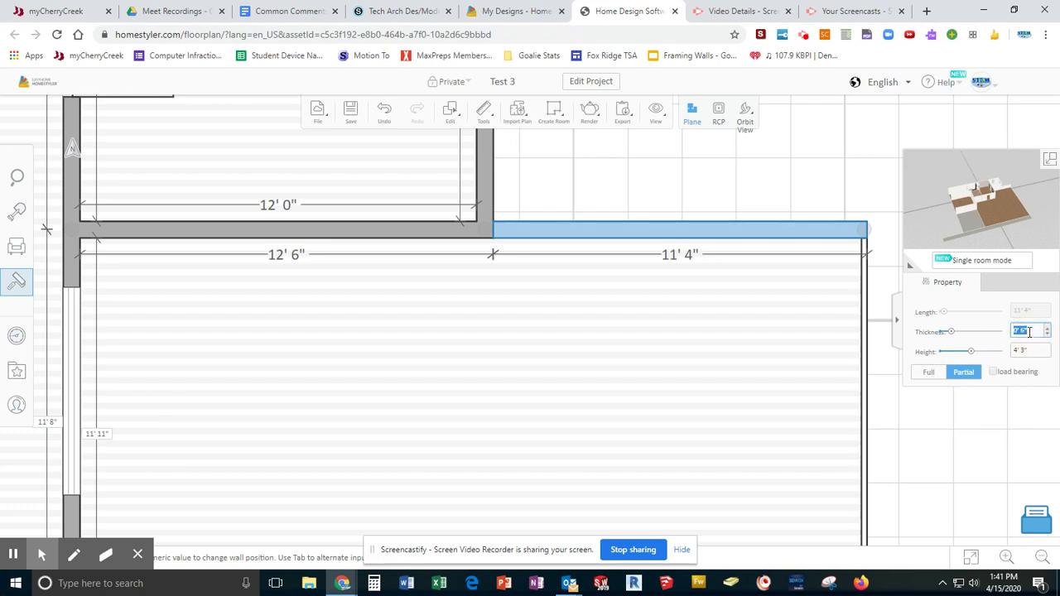
key("Return")
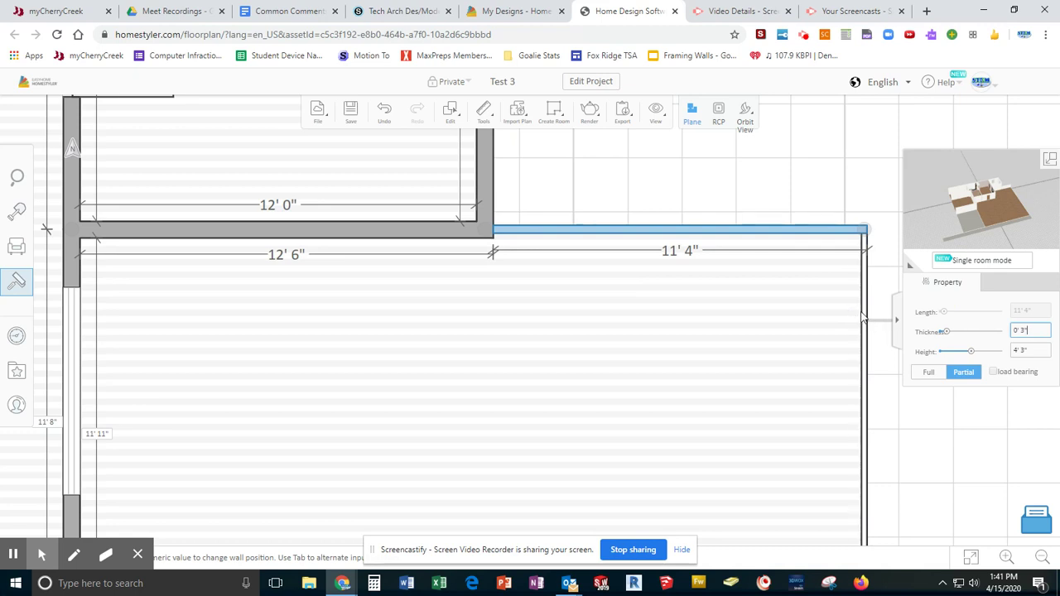
left_click(1033, 350)
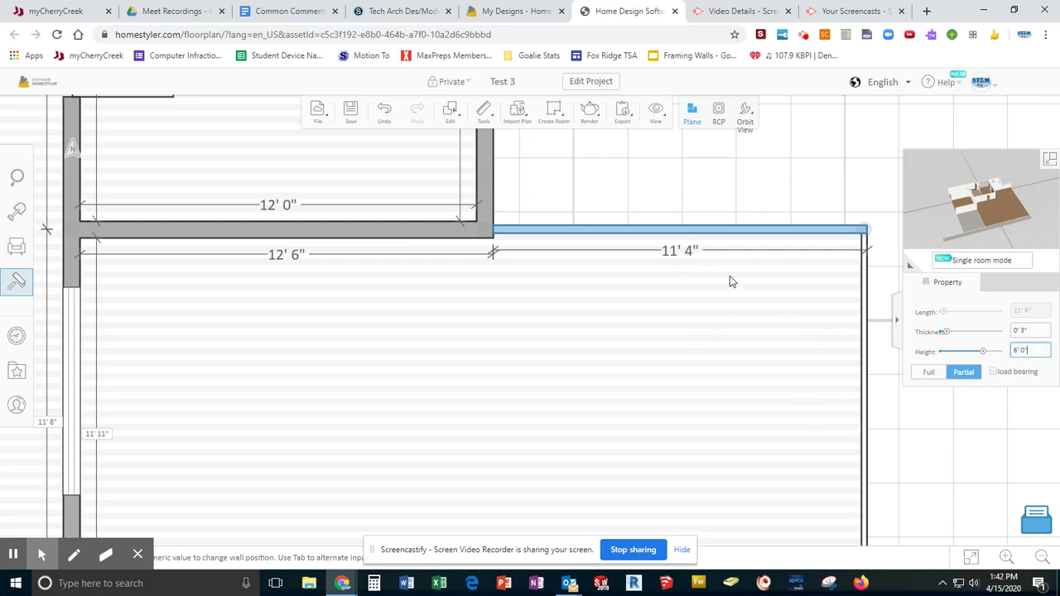
left_click(951, 440)
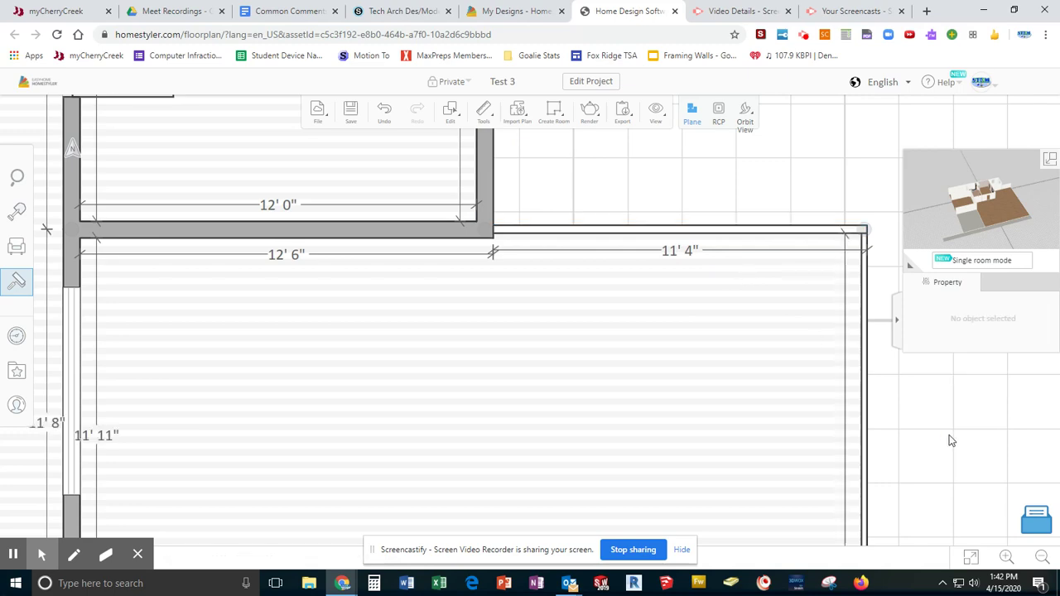
Examine the yard's long right wall along its length and its junction with the long strip.
scroll(951, 440, "down", 5)
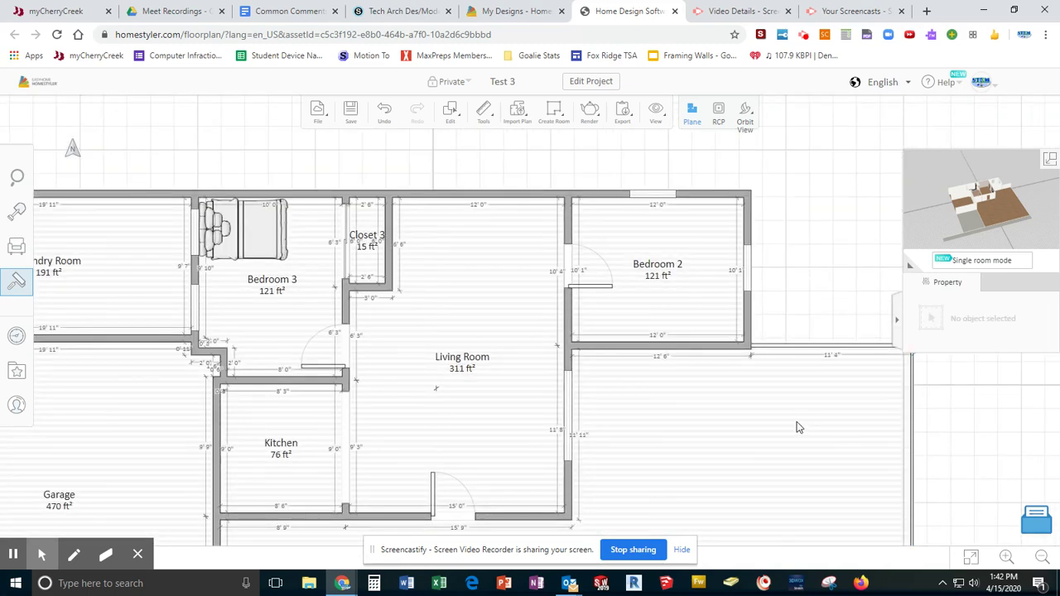
scroll(797, 428, "down", 4)
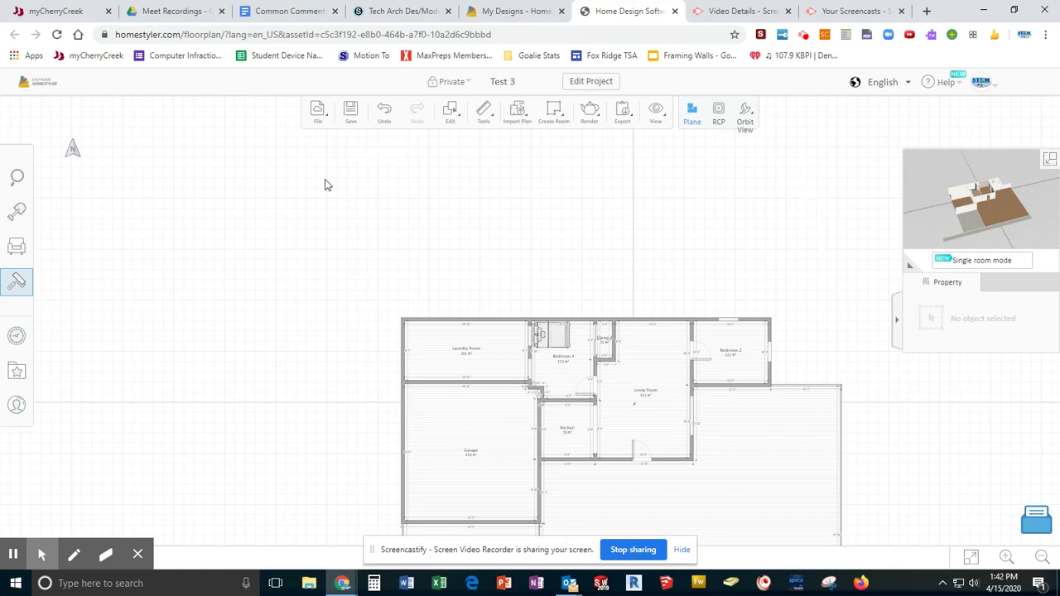
scroll(923, 469, "down", 3)
left_click_drag(923, 469, 814, 406)
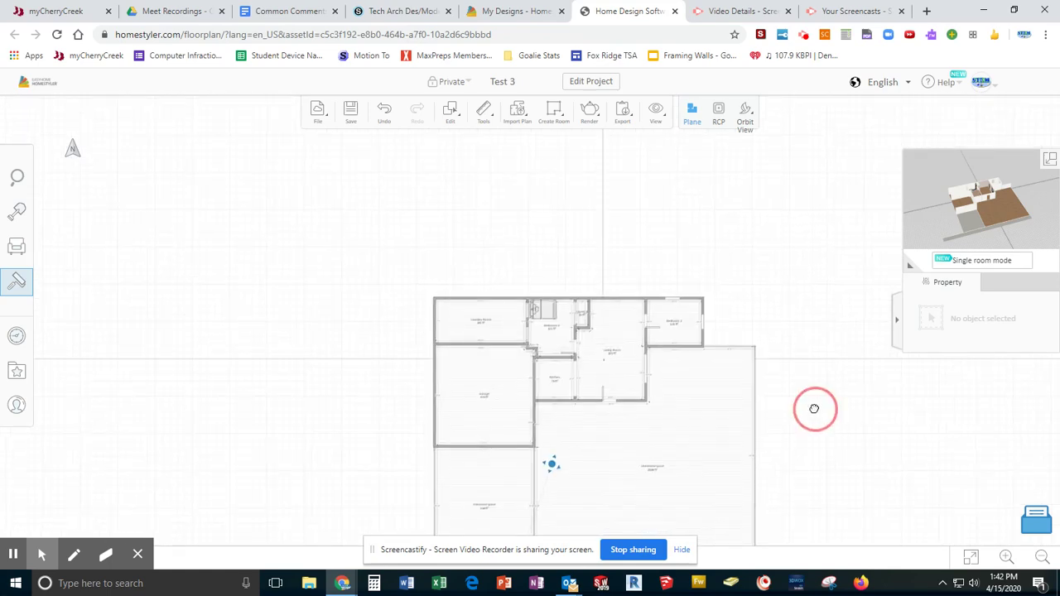
left_click_drag(844, 480, 719, 349)
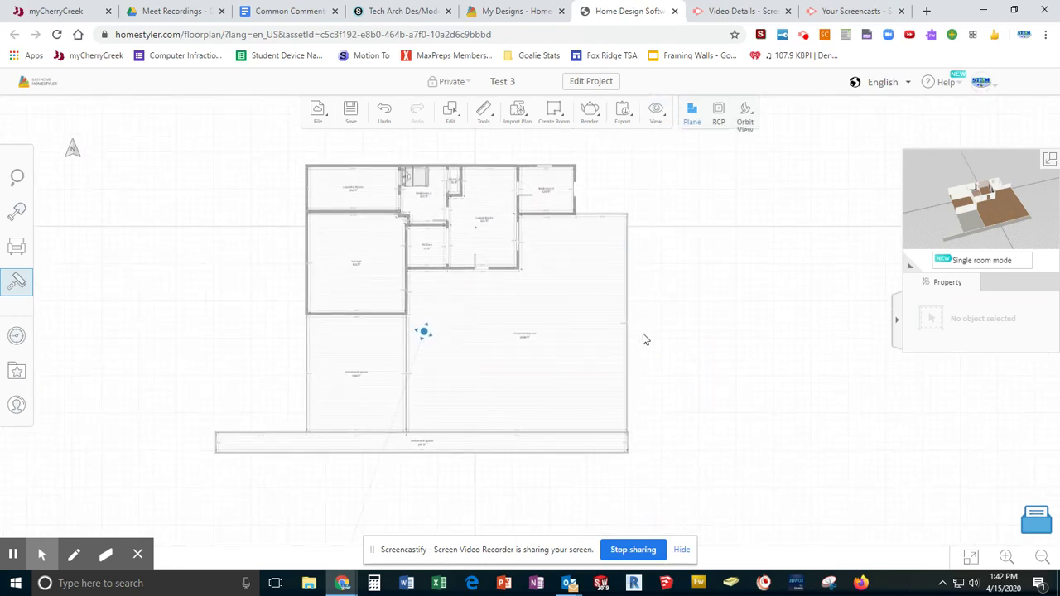
scroll(621, 324, "up", 5)
scroll(626, 340, "up", 3)
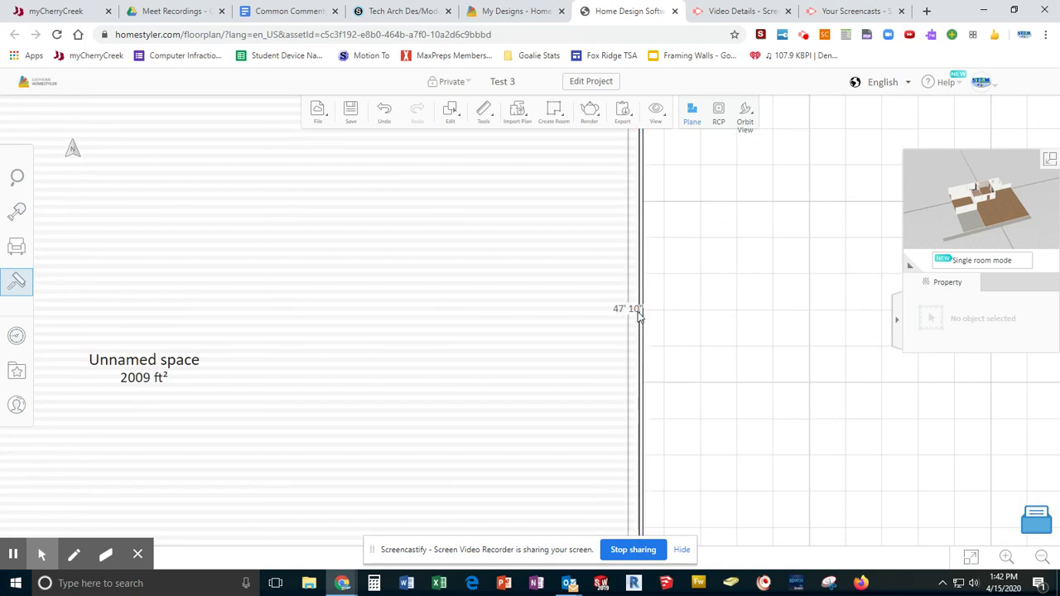
scroll(654, 331, "down", 1)
left_click_drag(710, 374, 665, 51)
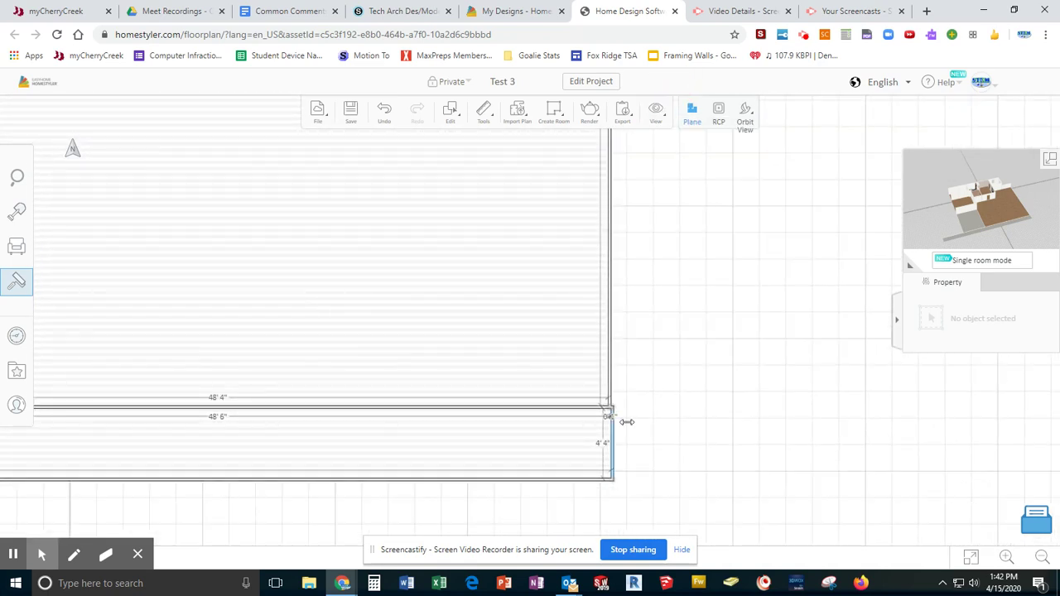
left_click_drag(663, 303, 655, 490)
left_click_drag(658, 292, 653, 354)
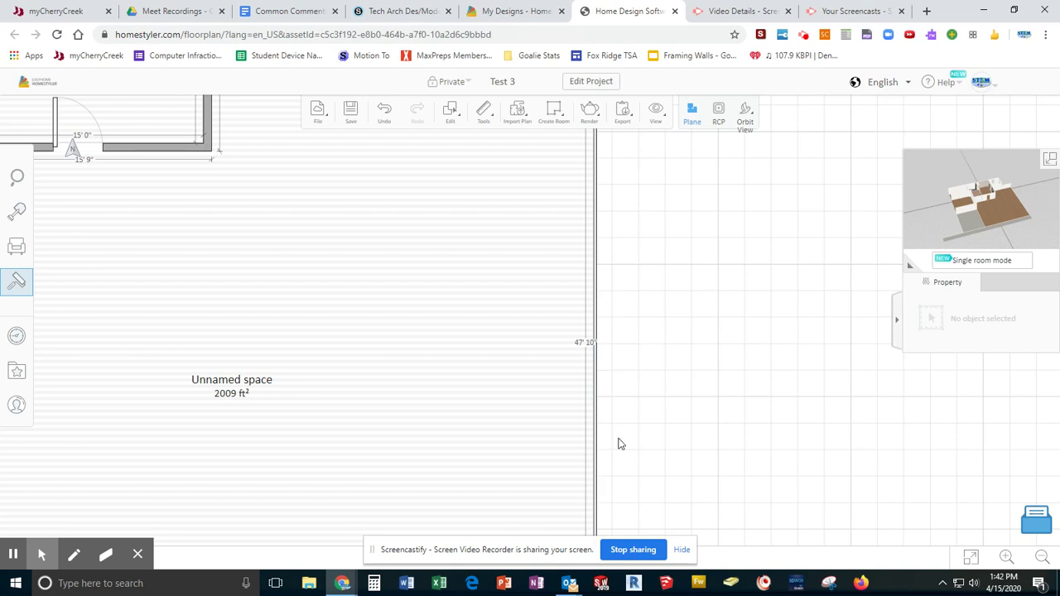
scroll(703, 363, "down", 3)
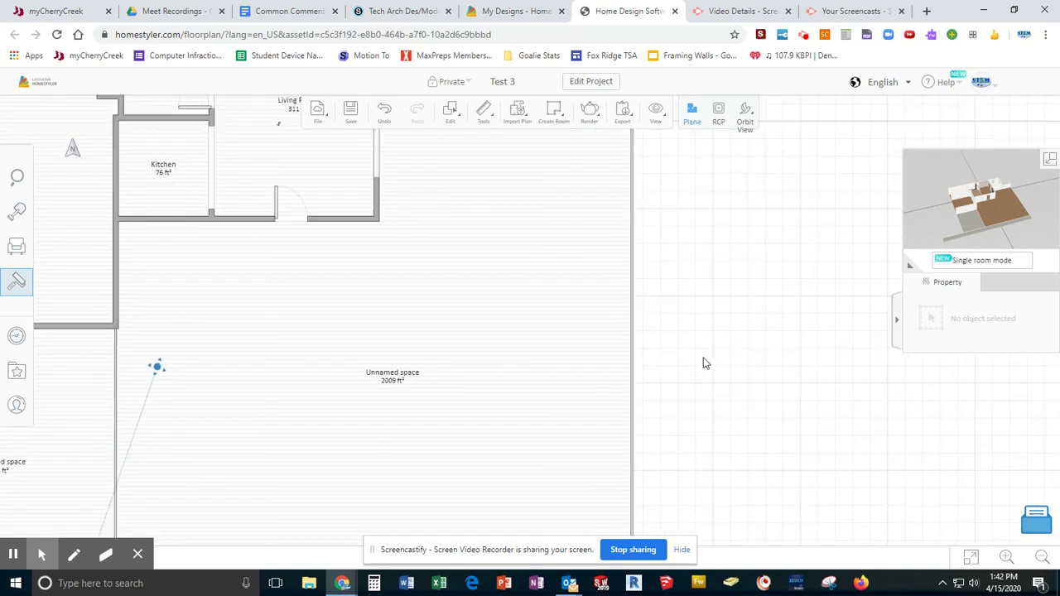
Draw a wall by edge 68' long from the yard's upper-right corner beside Bedroom 2, running straight up past the back of the house.
scroll(703, 363, "down", 3)
left_click_drag(719, 335, 651, 341)
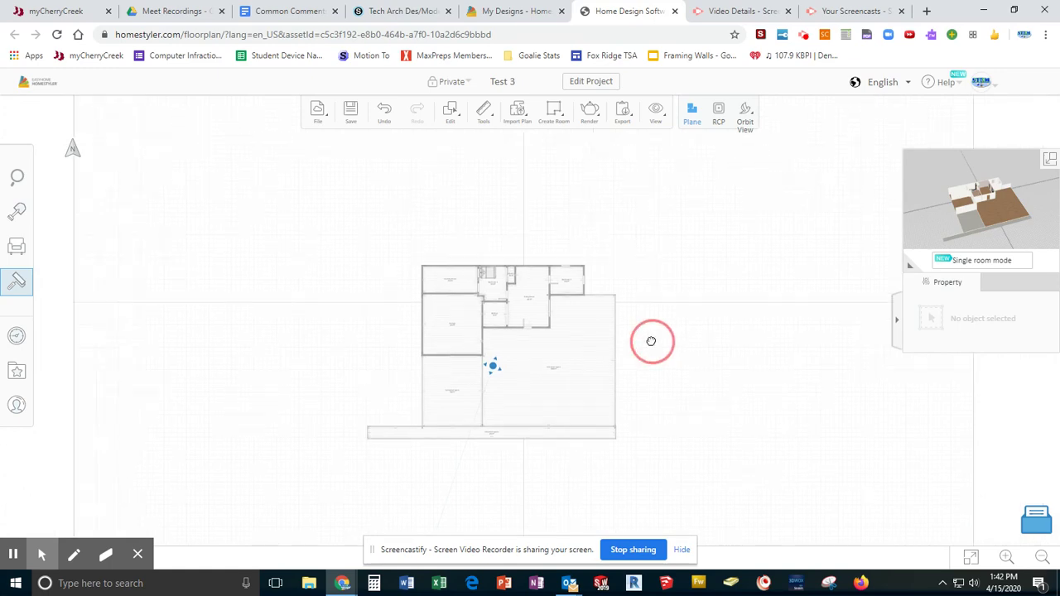
scroll(597, 282, "up", 1)
scroll(596, 287, "up", 3)
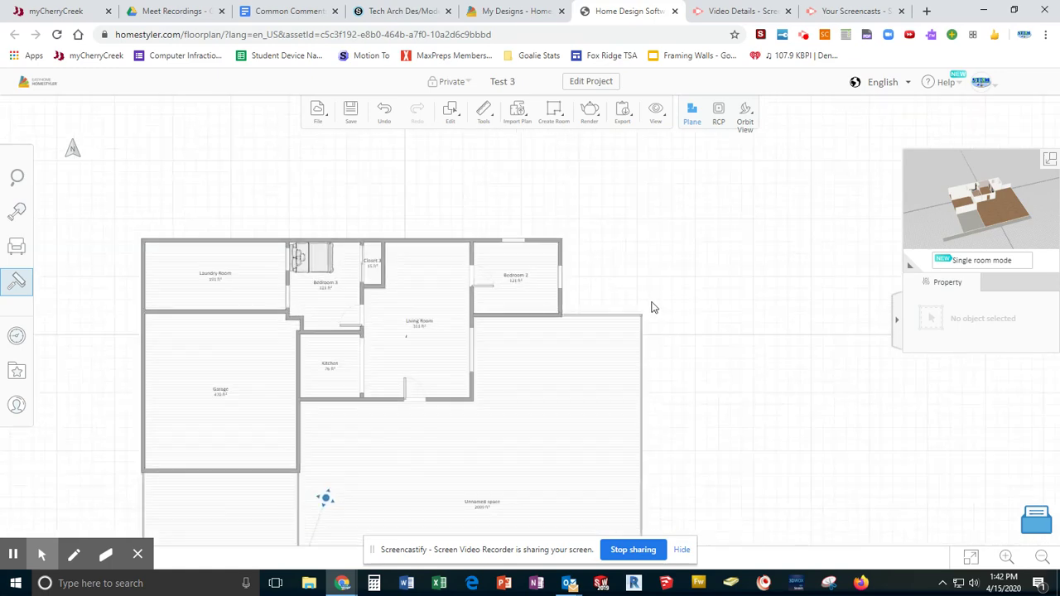
left_click(553, 109)
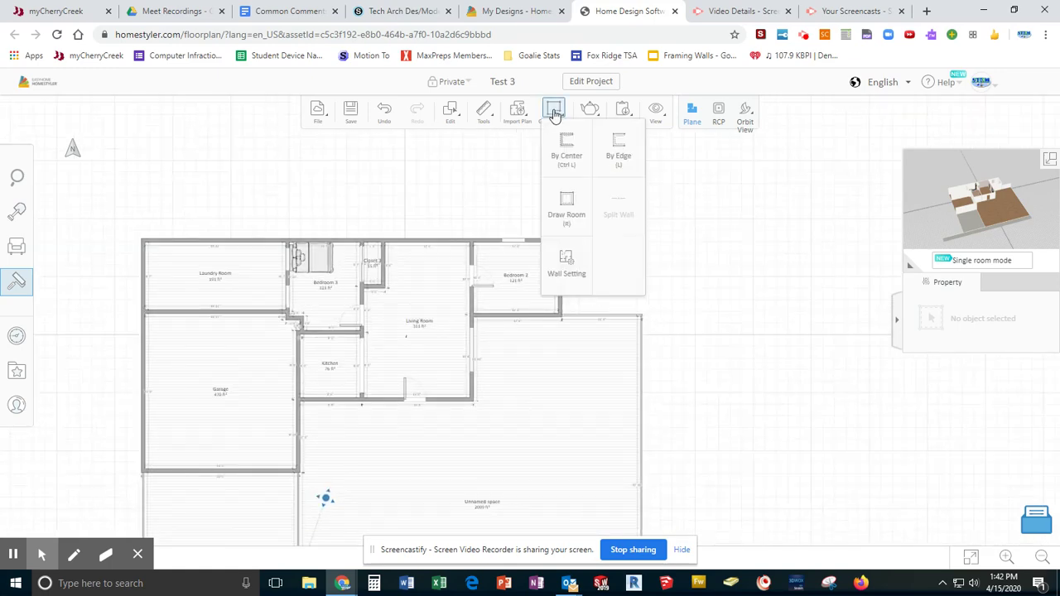
left_click(625, 157)
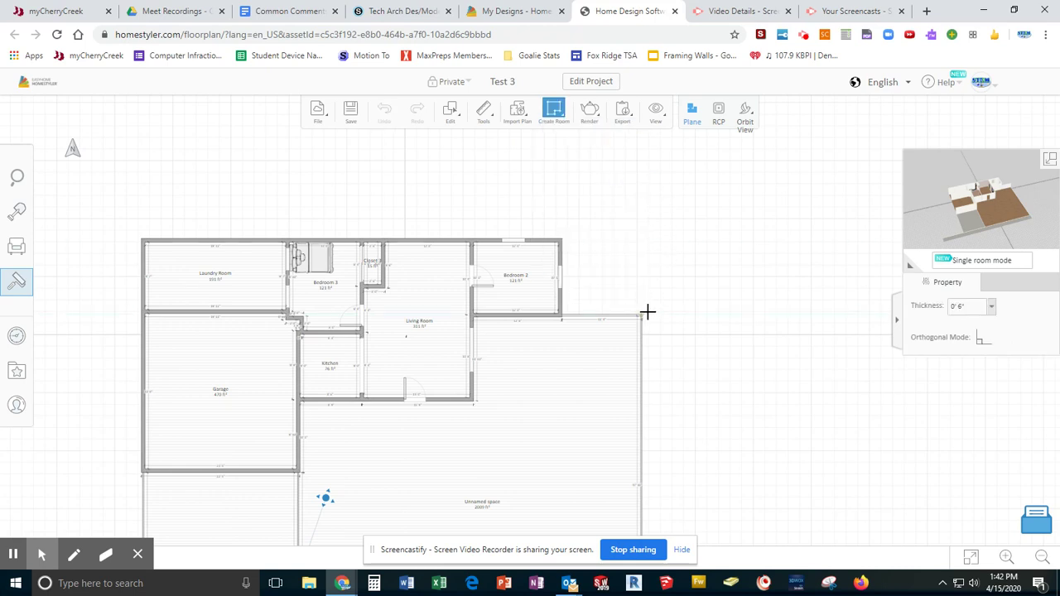
scroll(643, 313, "up", 5)
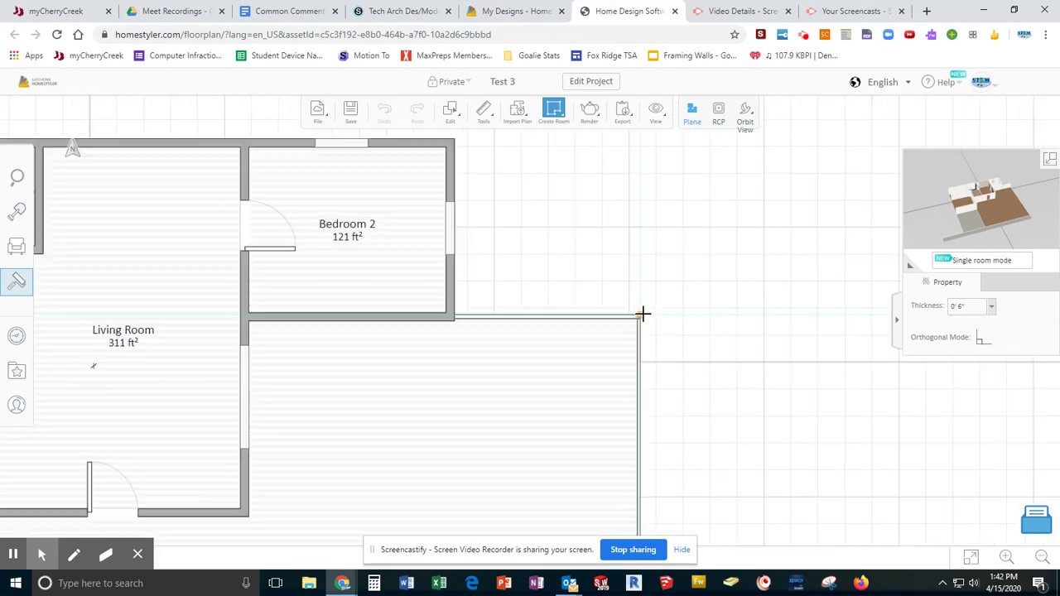
left_click(641, 315)
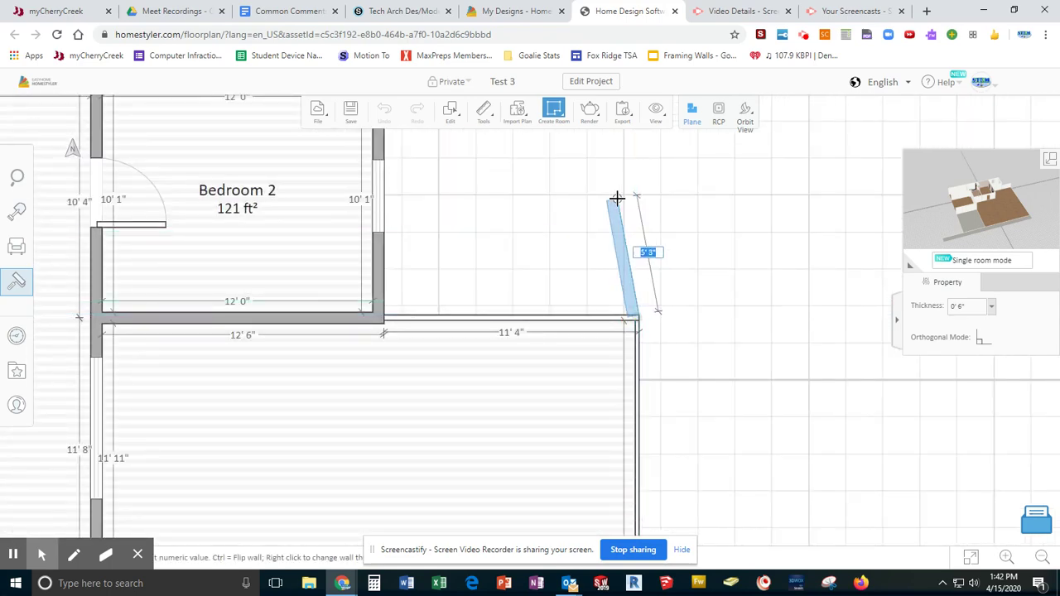
scroll(620, 207, "down", 5)
left_click_drag(597, 161, 607, 280)
scroll(611, 282, "down", 5)
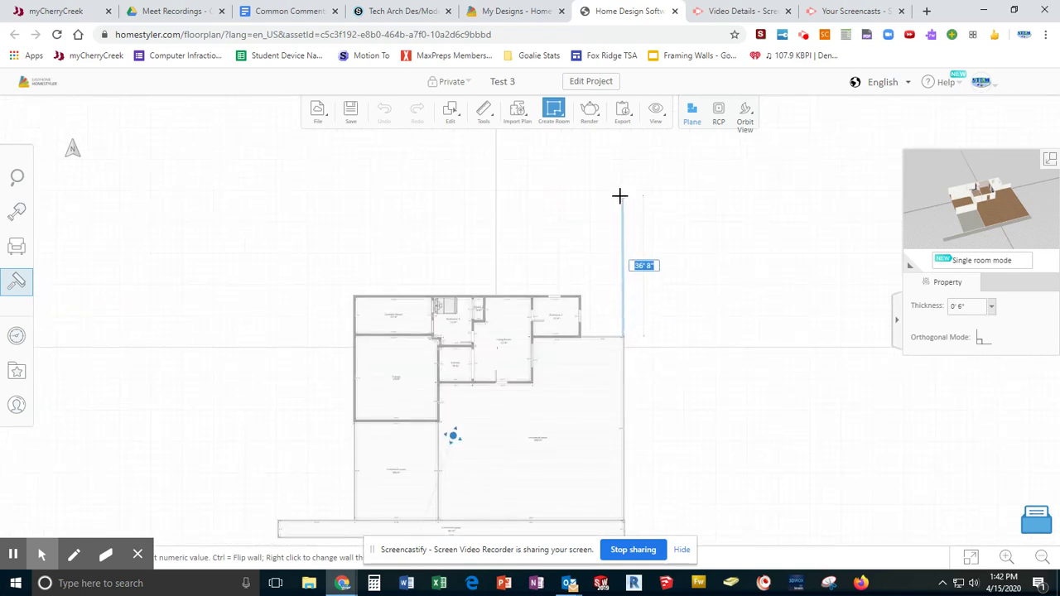
type("68")
key("Return")
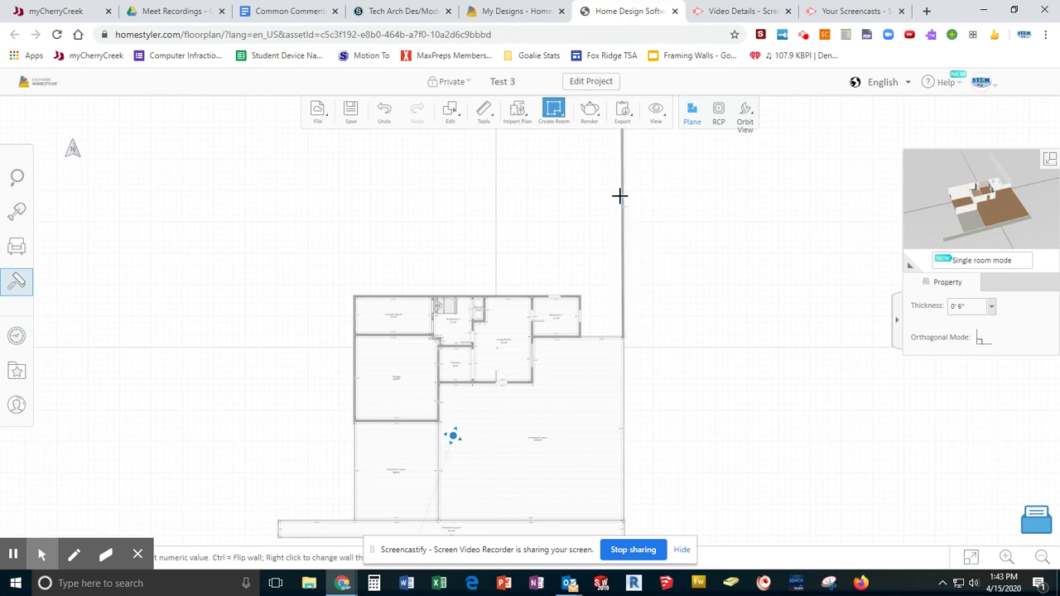
scroll(620, 195, "down", 2)
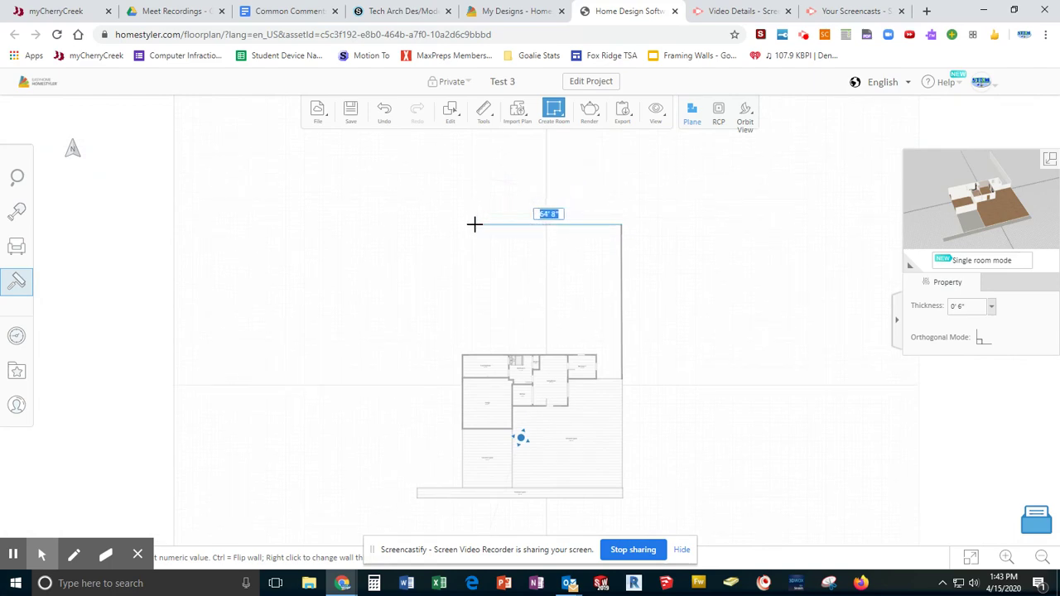
type("90")
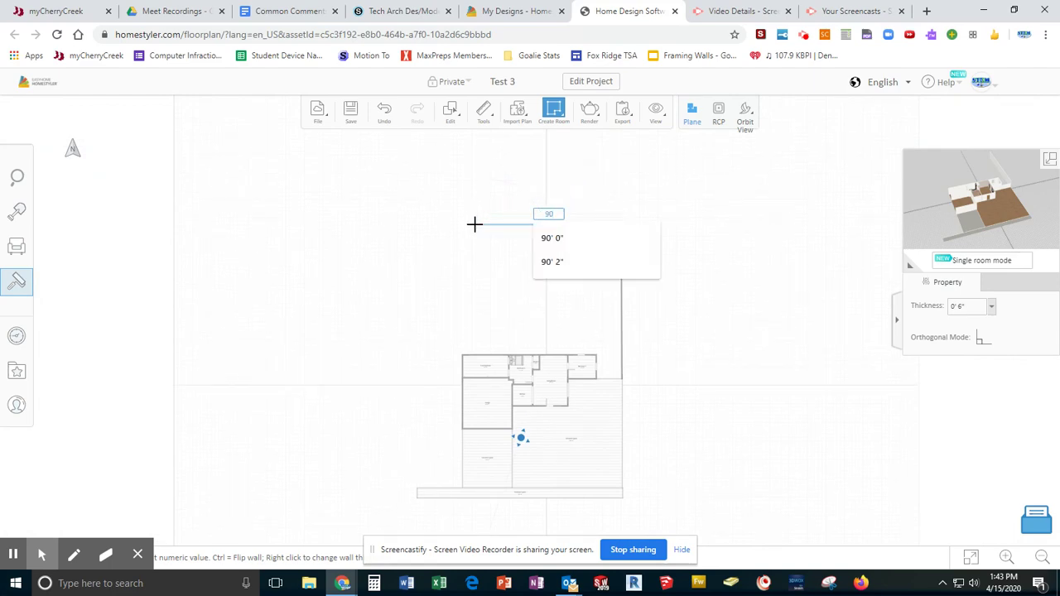
key("Escape")
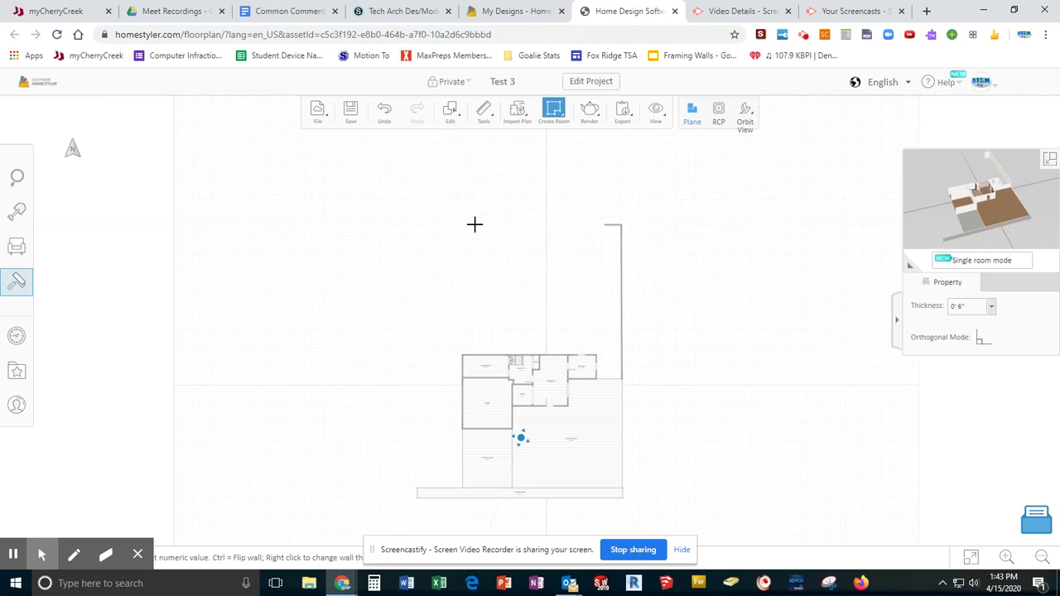
left_click(605, 224)
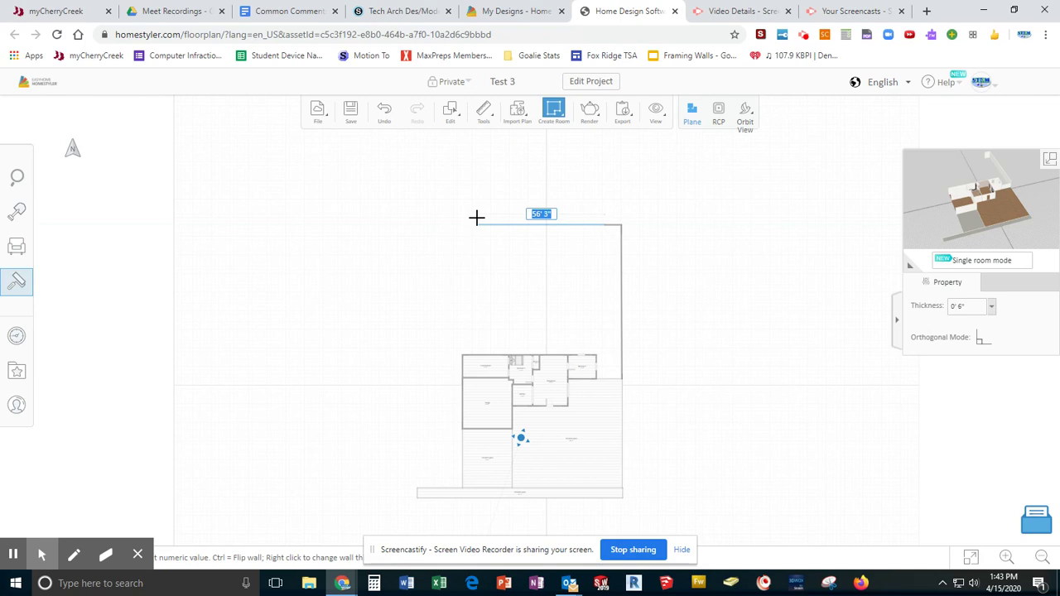
key("Escape")
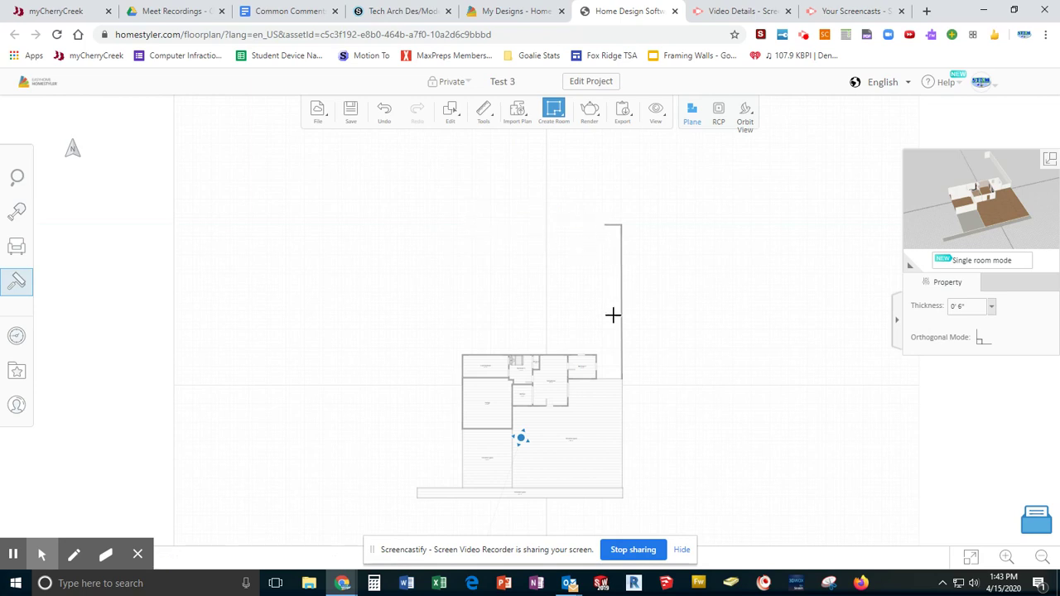
key("ctrl+z")
Draw a 90' wall by edge leftward from the upper end of the new vertical wall, behind the house.
mouse_move(559, 118)
left_click(620, 145)
scroll(621, 222, "up", 5)
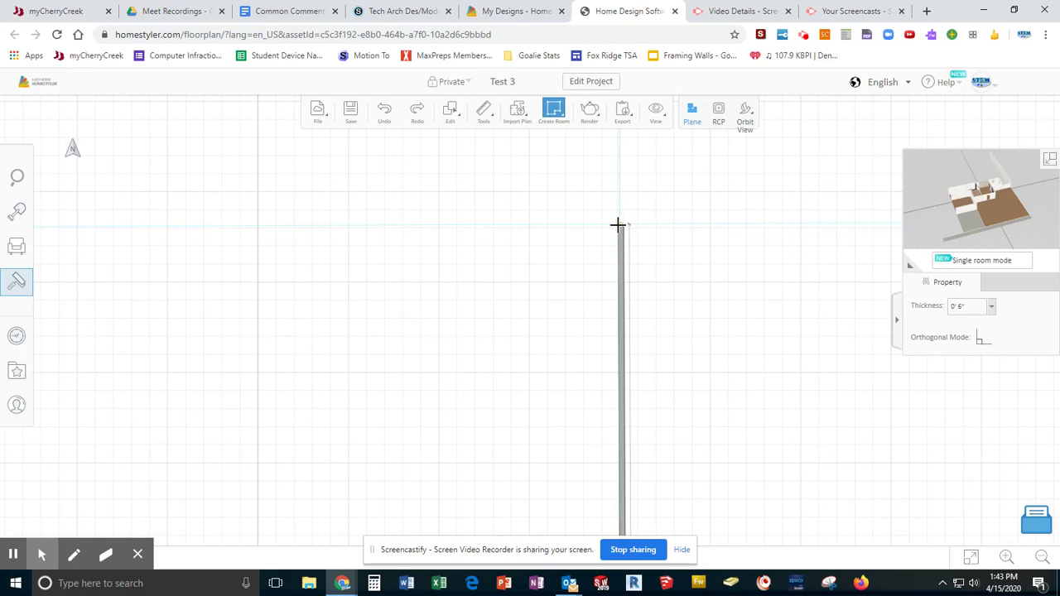
left_click(613, 224)
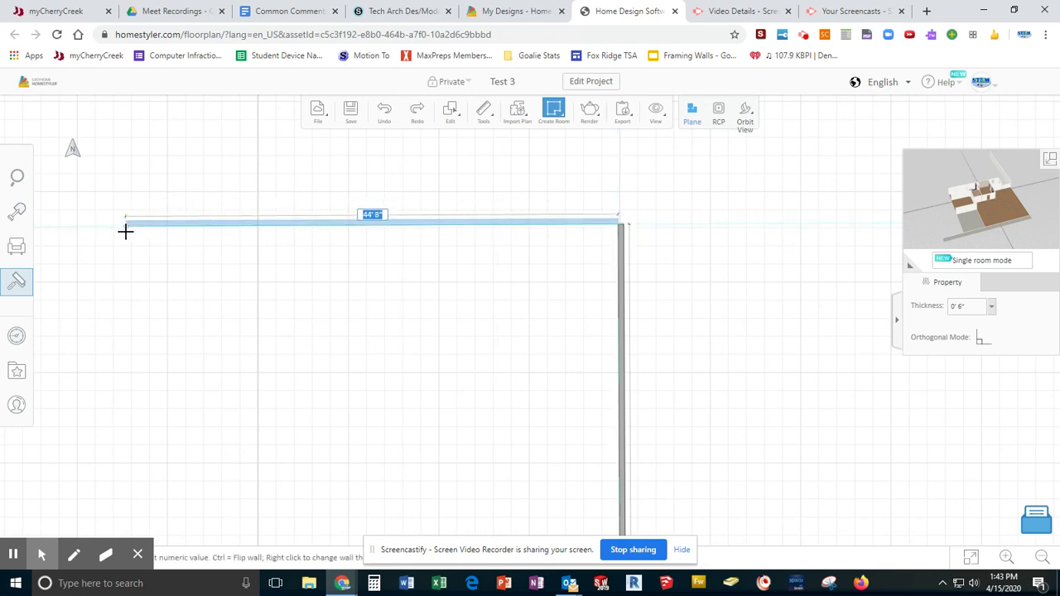
type("90")
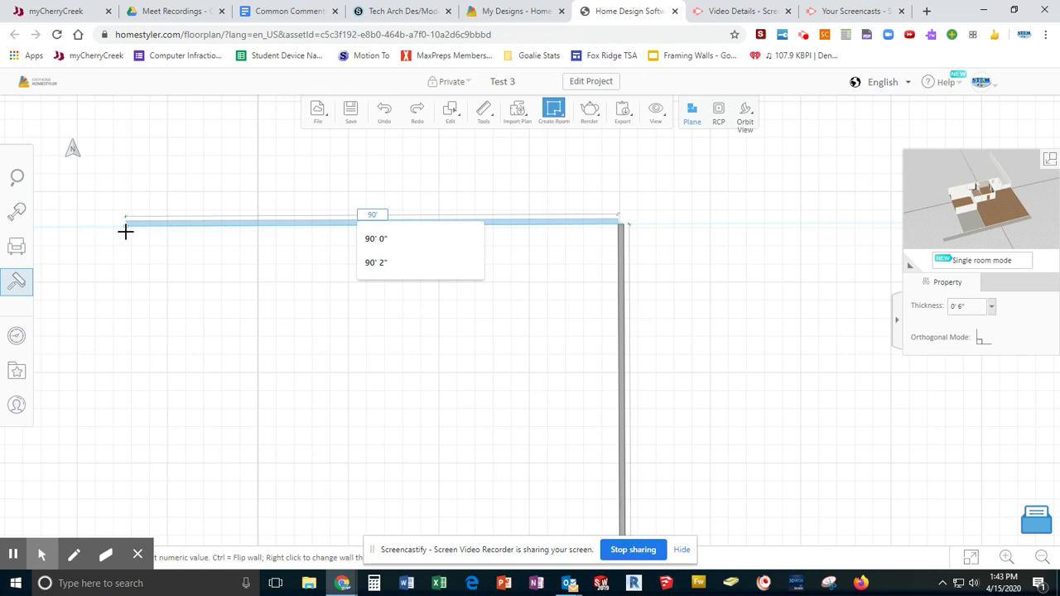
key("Return")
Continue the wall chain with a 68' wall running straight down from the back wall's left end.
scroll(179, 334, "down", 5)
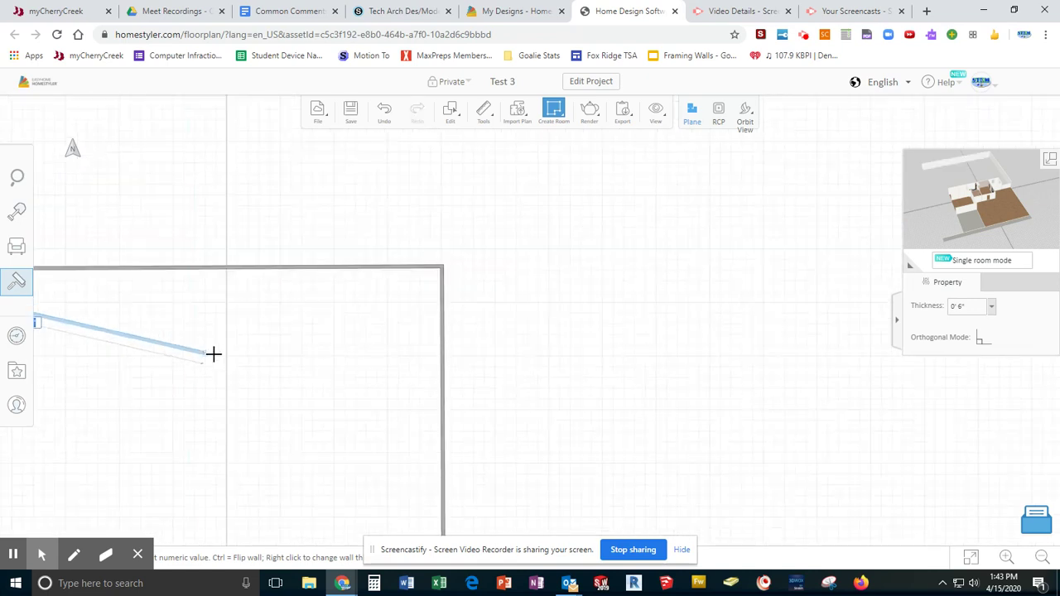
left_click_drag(217, 355, 556, 259)
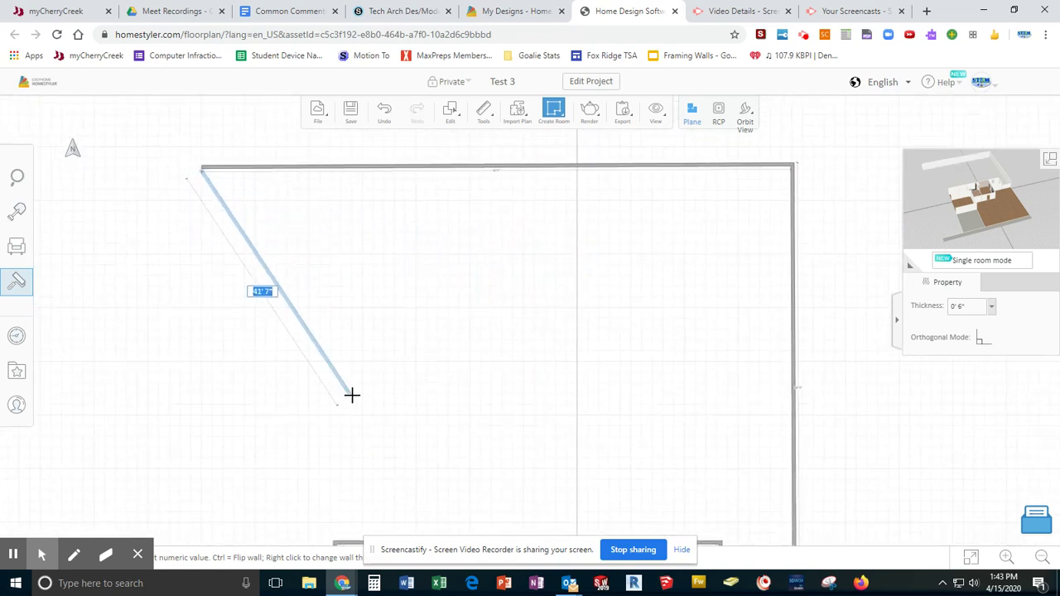
scroll(356, 404, "down", 5)
left_click_drag(358, 408, 455, 343)
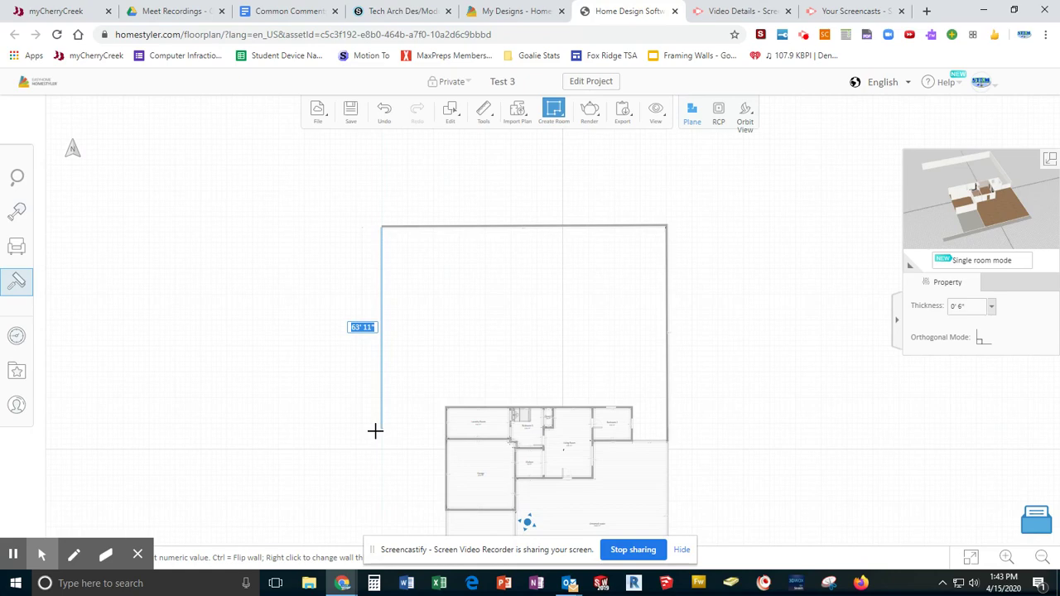
type("68")
key("Return")
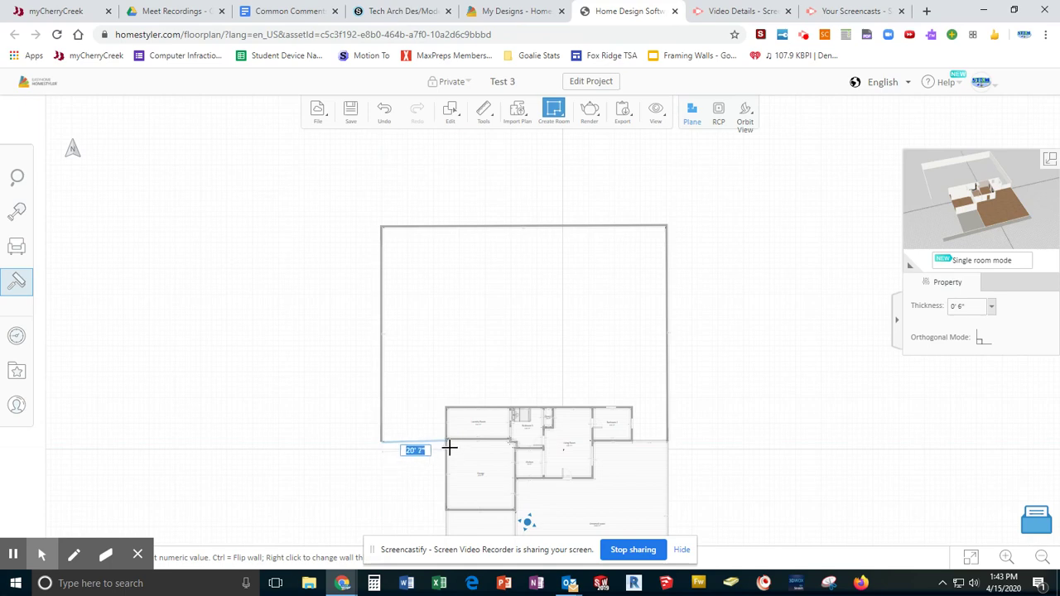
Close the backyard with a wall about 20' 1" long to the garage's outer wall, and turn off roofing for the enclosed space.
scroll(446, 447, "up", 5)
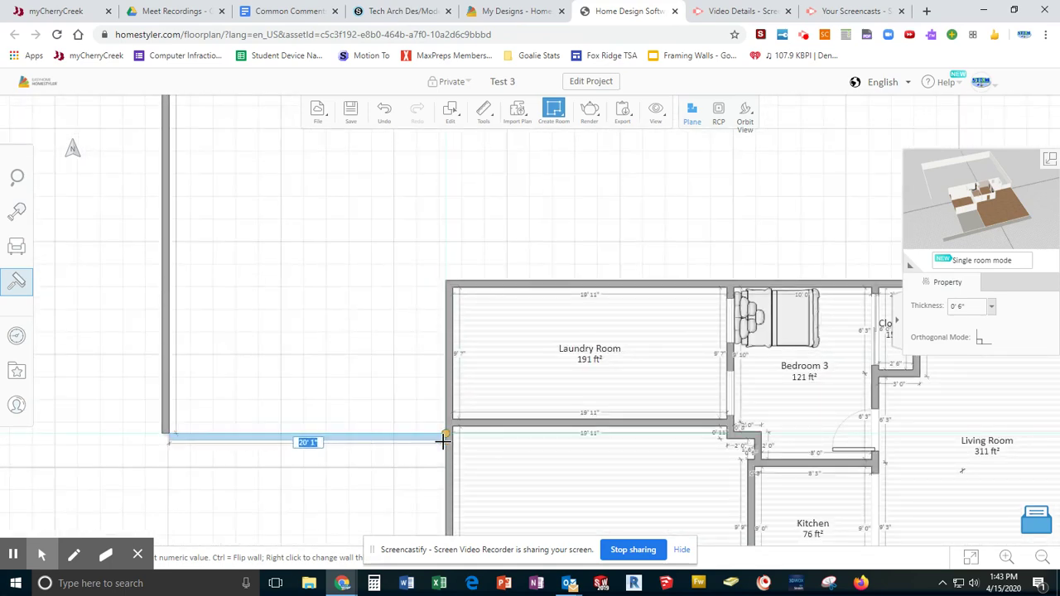
left_click(445, 435)
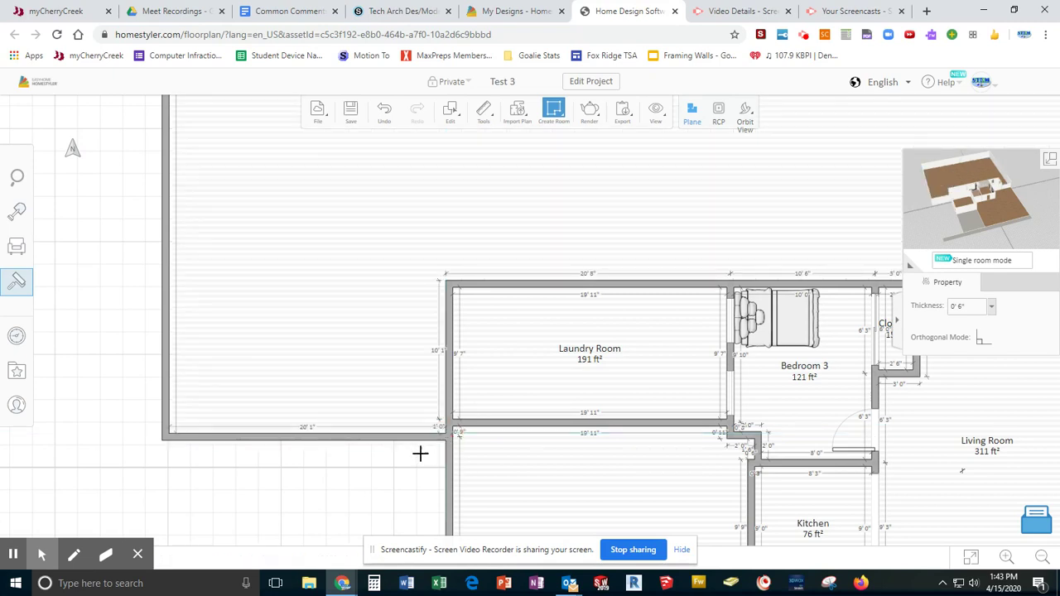
scroll(419, 452, "down", 4)
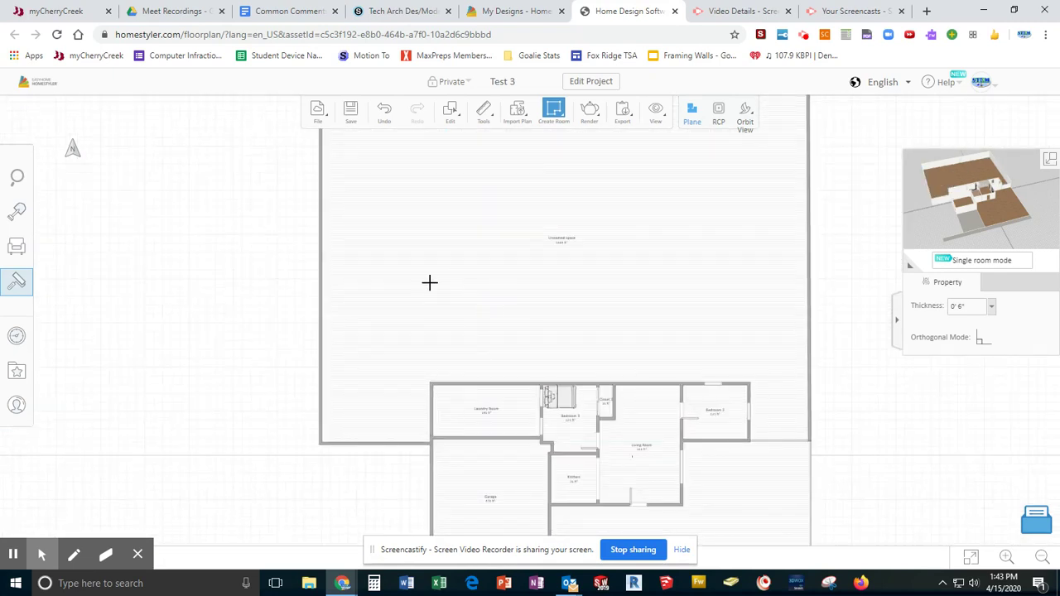
scroll(608, 301, "down", 3)
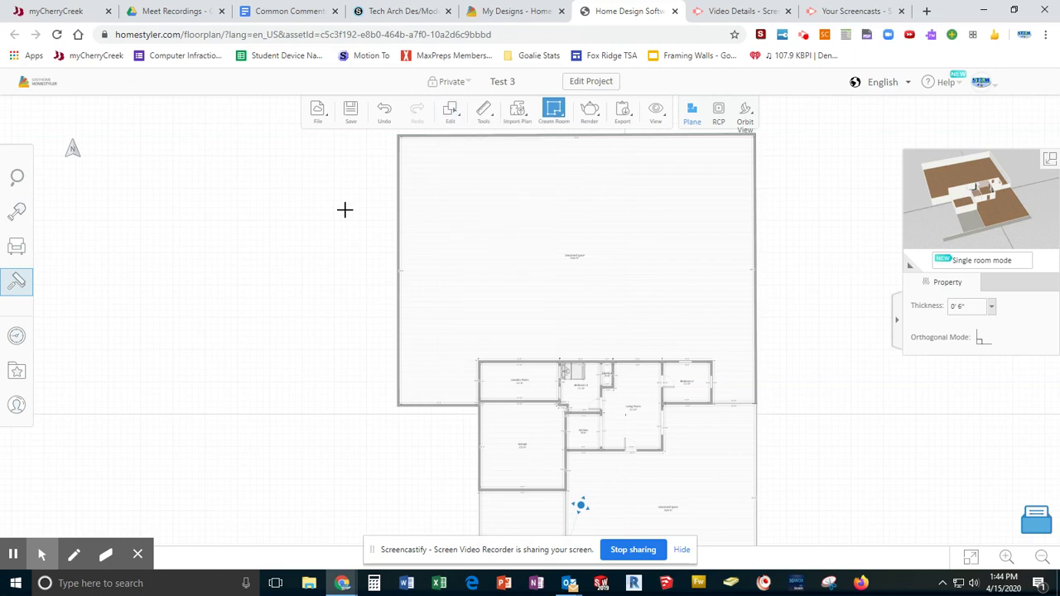
key("Escape")
left_click(494, 248)
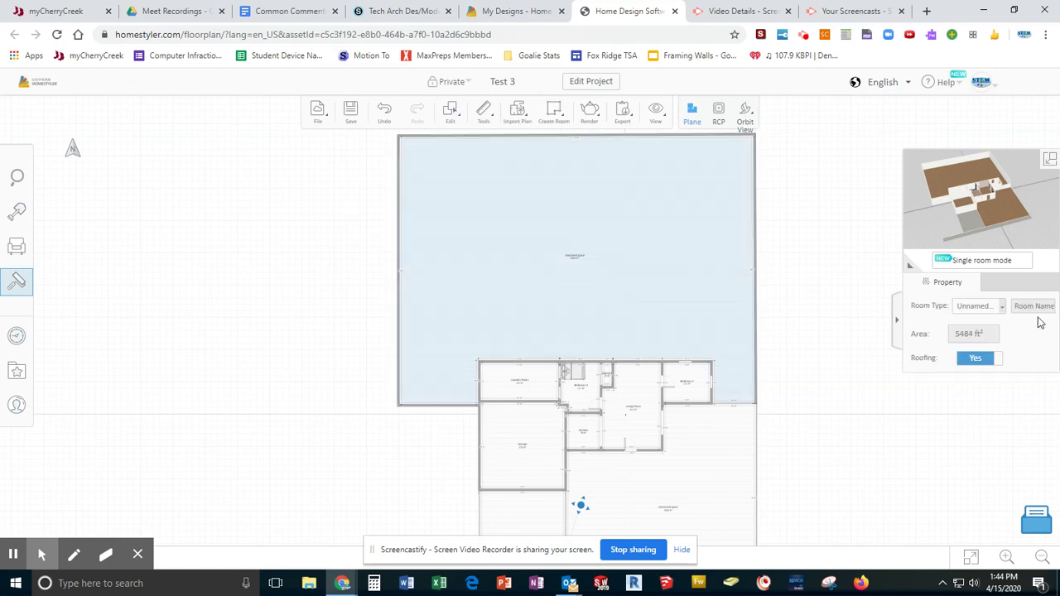
left_click(979, 360)
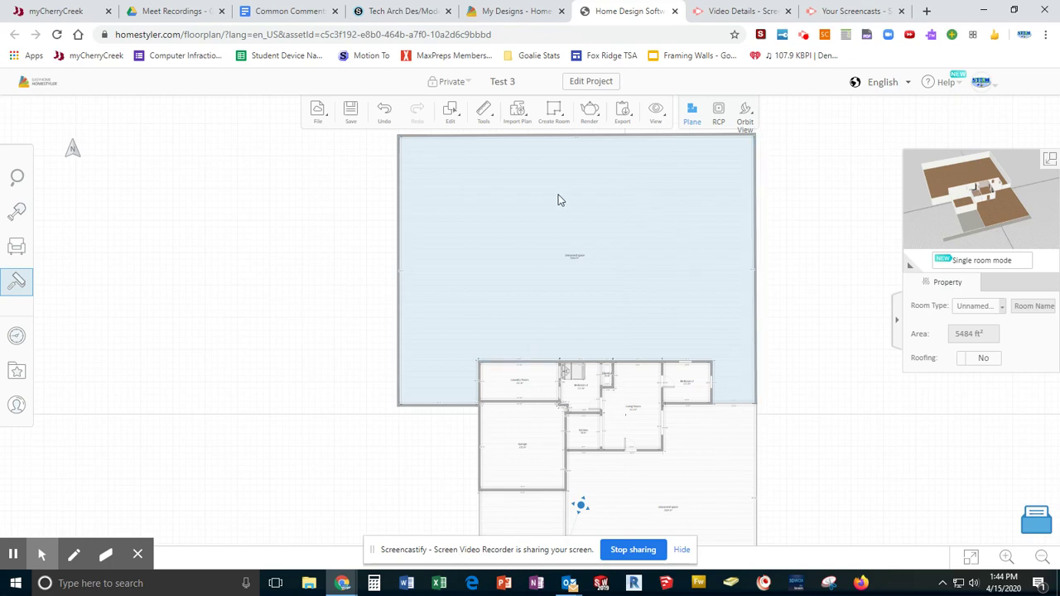
Draw a wall by edge about 47' 2" long from the backyard's lower-left corner to the upper-left corner of the long front strip.
scroll(419, 422, "down", 2)
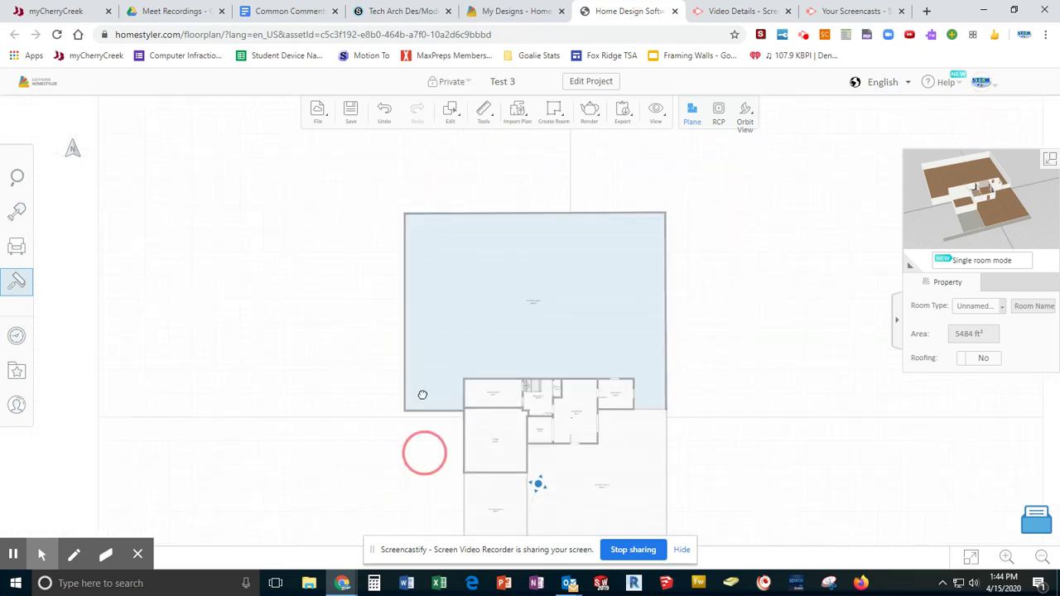
left_click_drag(424, 450, 413, 367)
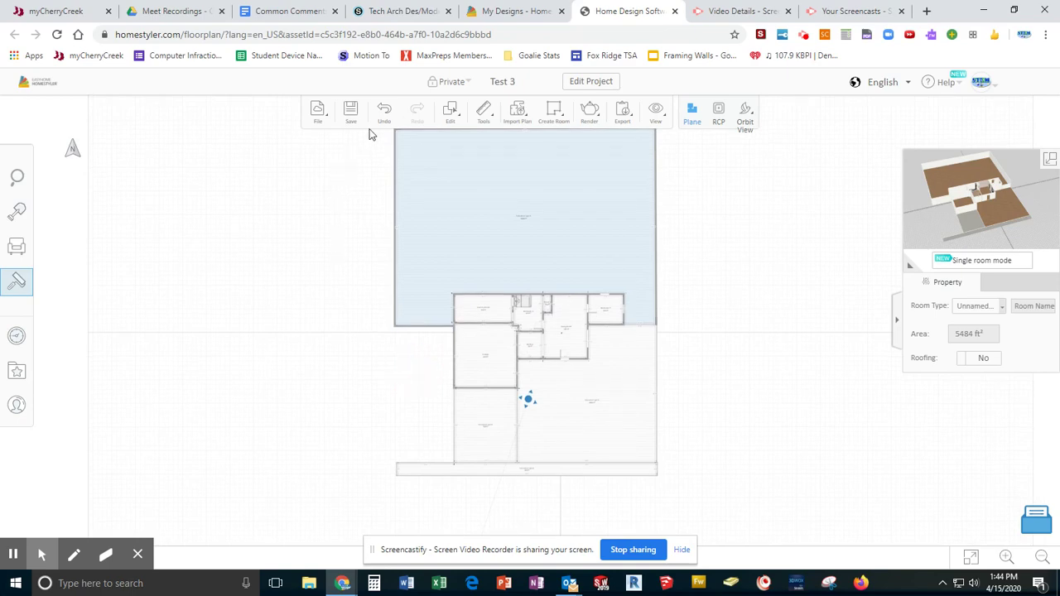
mouse_move(546, 116)
left_click(619, 148)
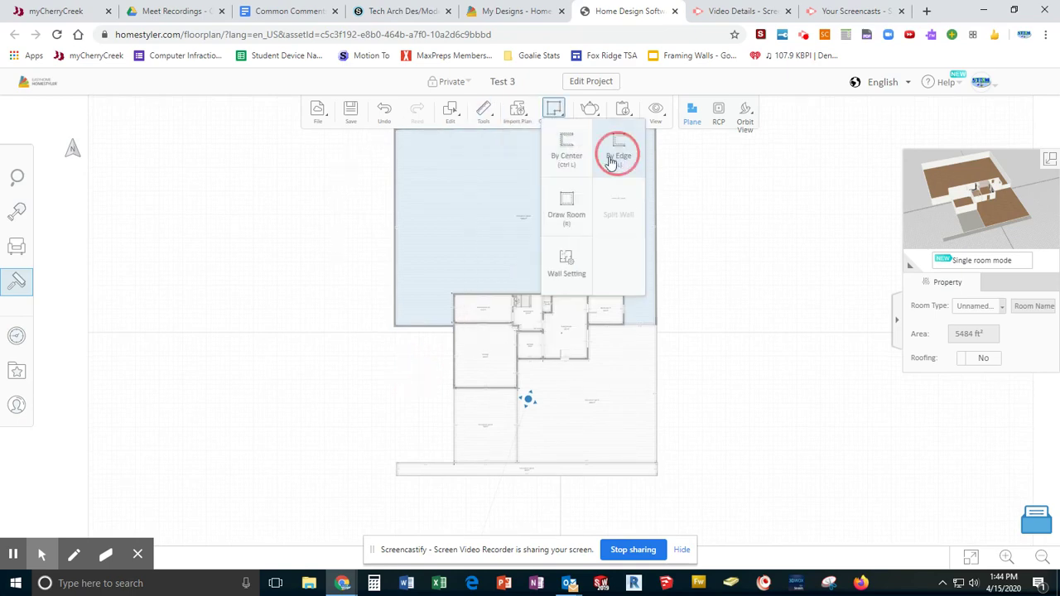
scroll(393, 327, "up", 5)
left_click(393, 329)
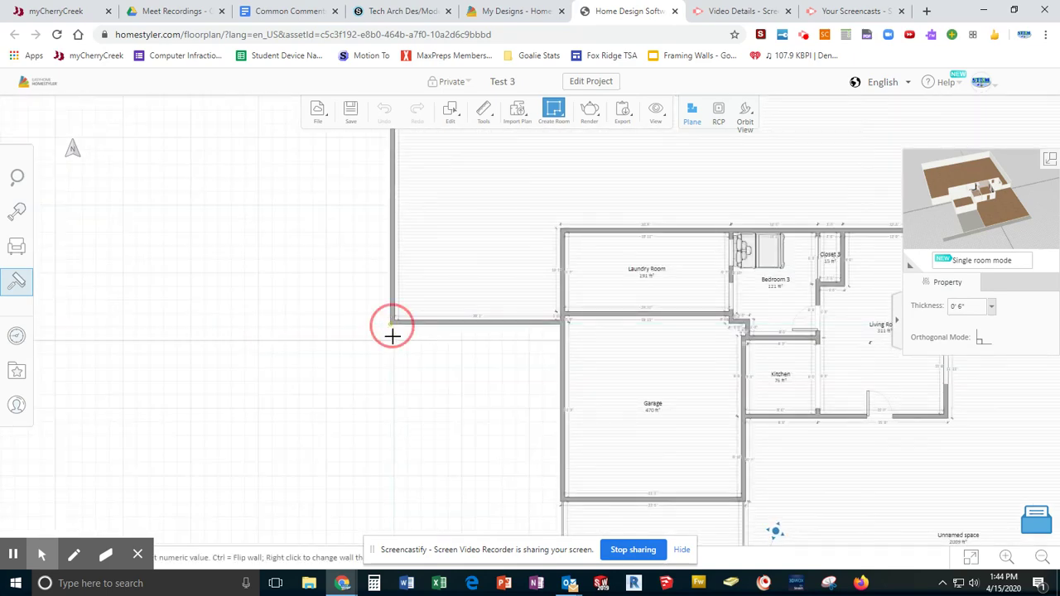
scroll(384, 461, "down", 2)
left_click_drag(386, 462, 395, 243)
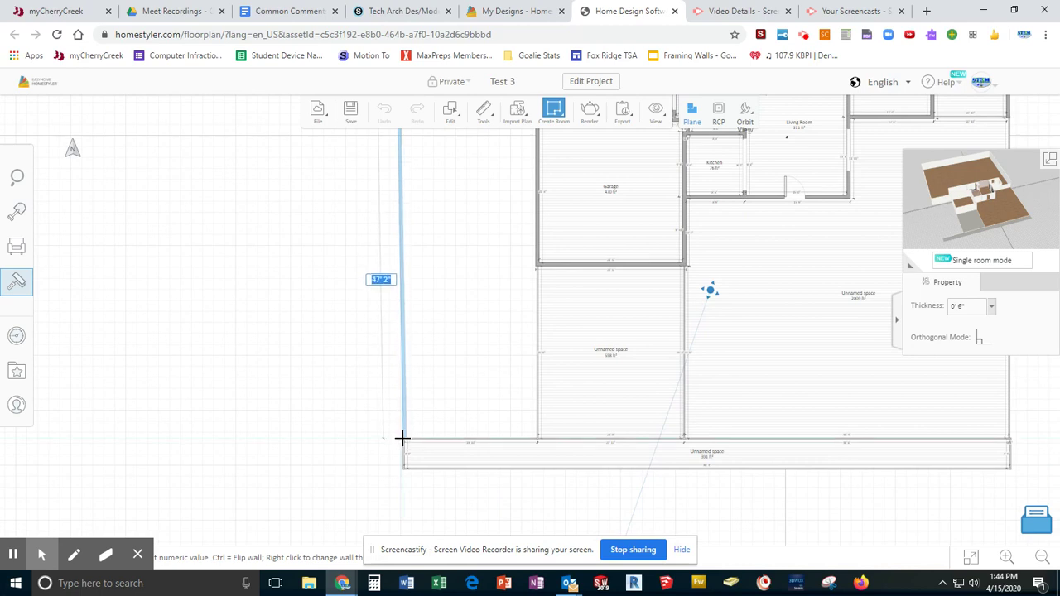
left_click(402, 437)
scroll(403, 318, "down", 4)
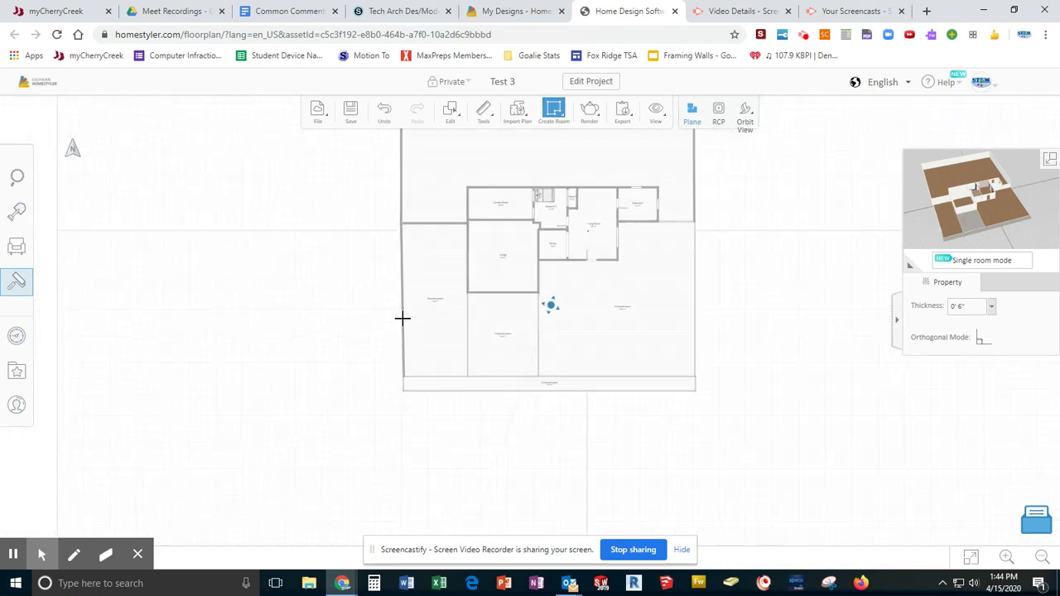
scroll(402, 318, "down", 1)
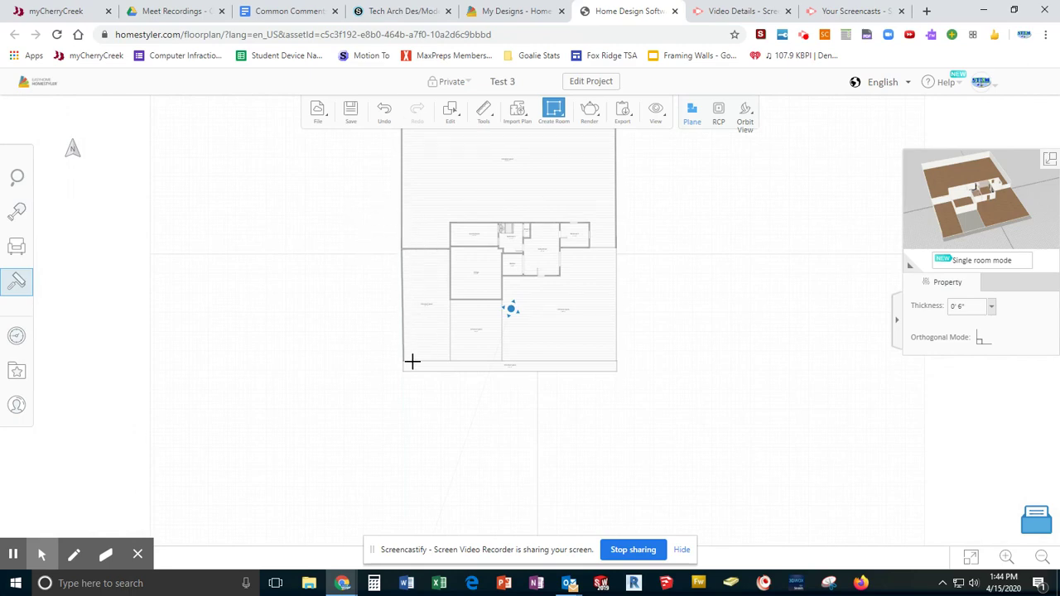
scroll(423, 312, "up", 3)
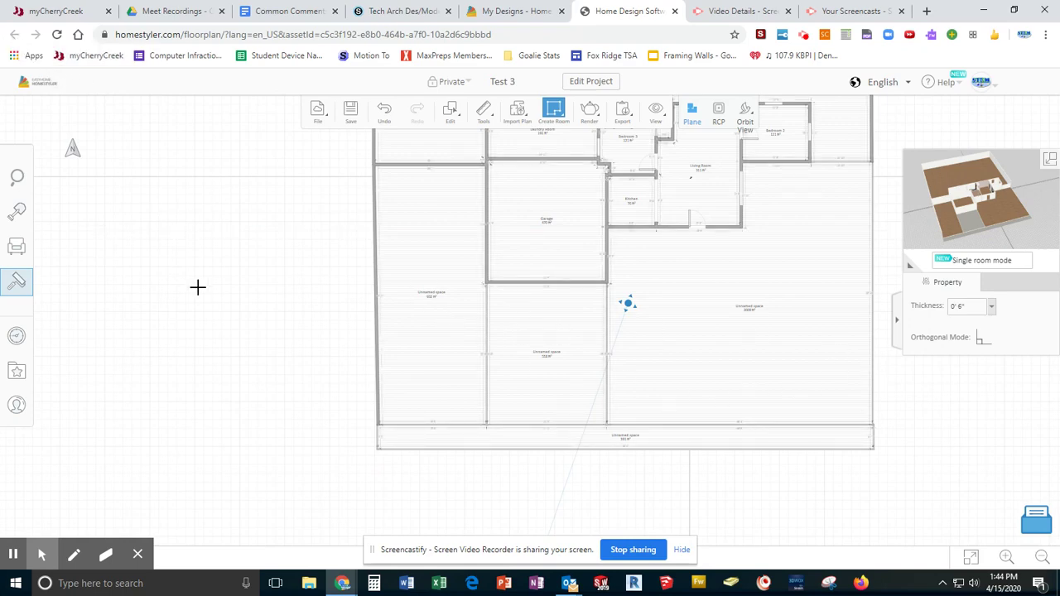
key("Escape")
Turn off roofing for the enclosed side yard next to the garage and driveway.
left_click(421, 303)
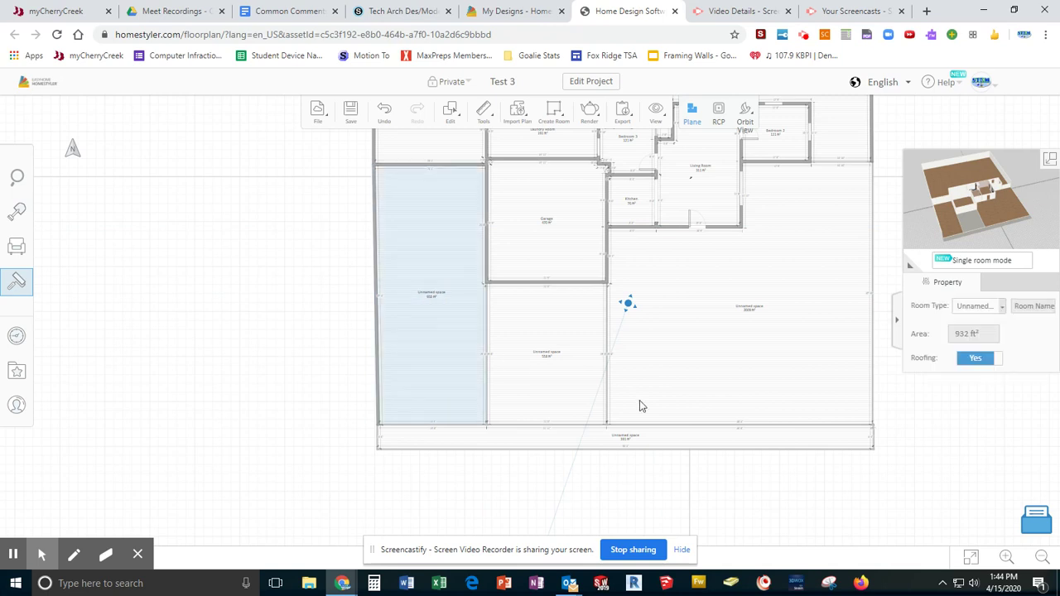
left_click(980, 360)
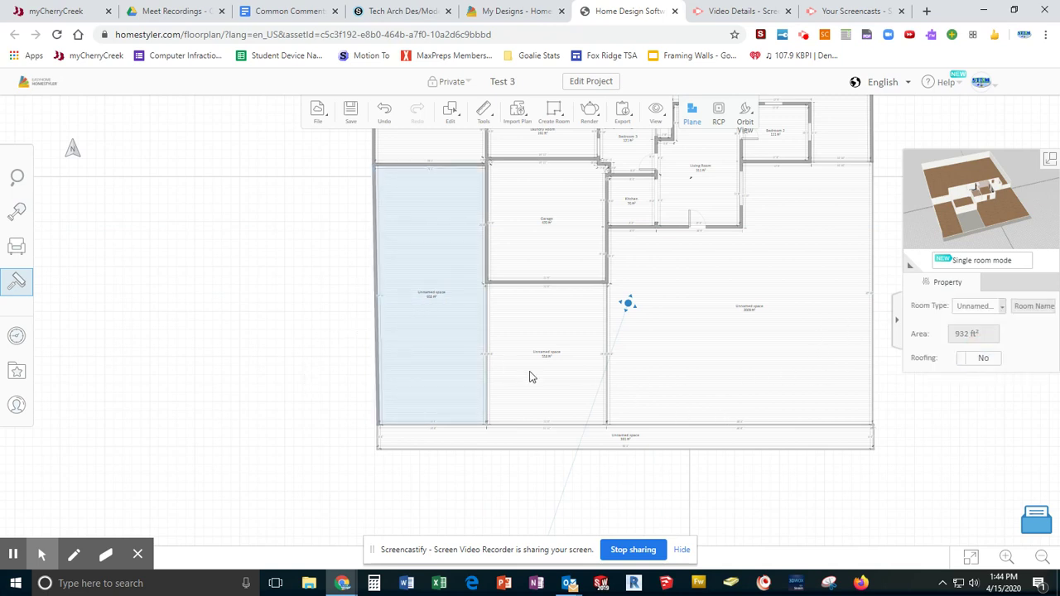
scroll(529, 376, "down", 3)
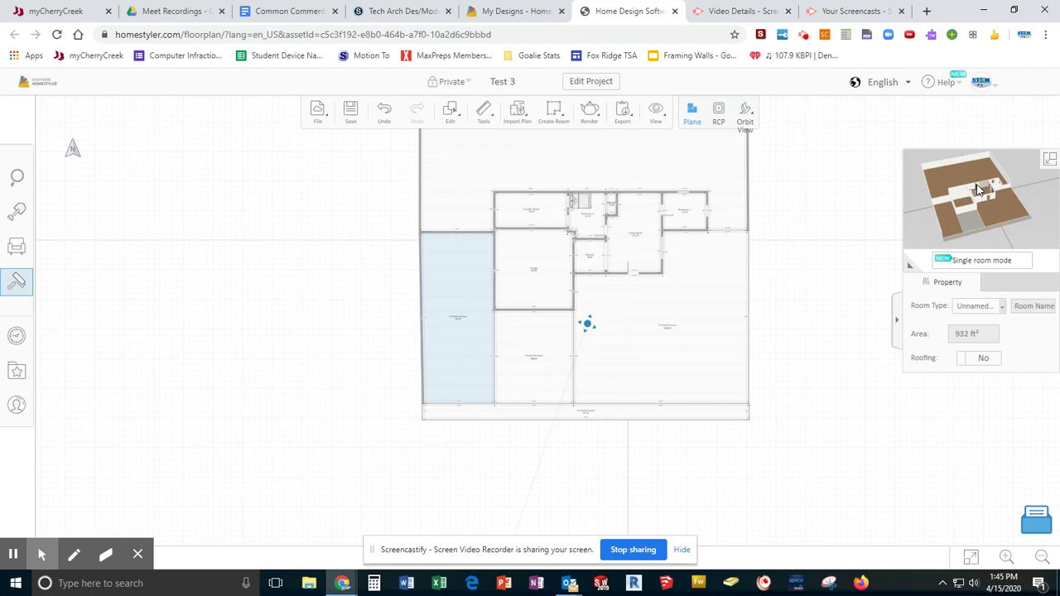
In the 3D orbit view, add the Grass2 material from the Others category to favorites and apply it to the side yard's floor.
left_click(746, 116)
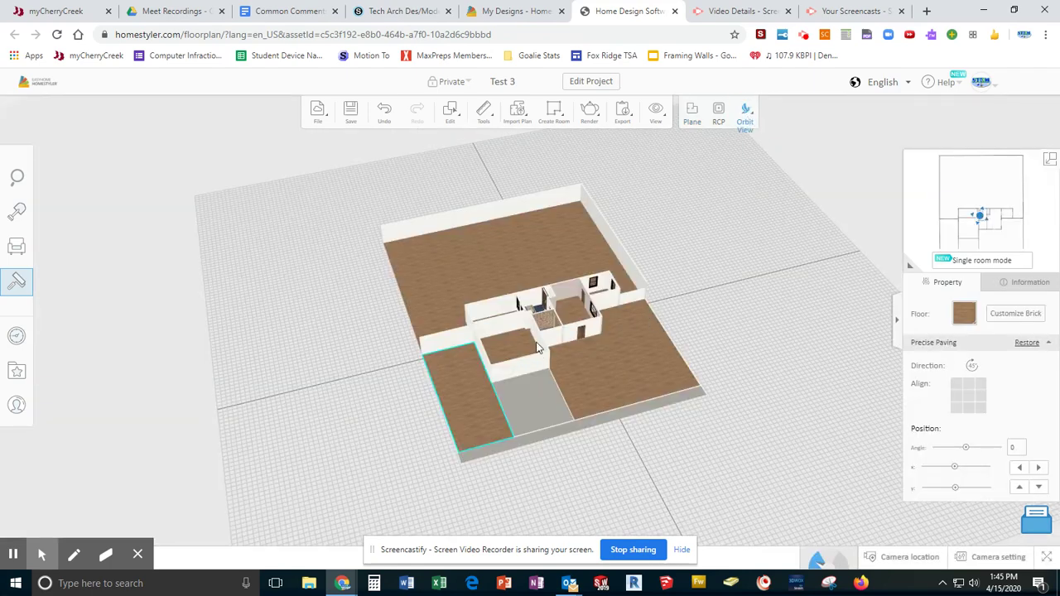
scroll(518, 311, "up", 3)
left_click_drag(450, 359, 627, 456)
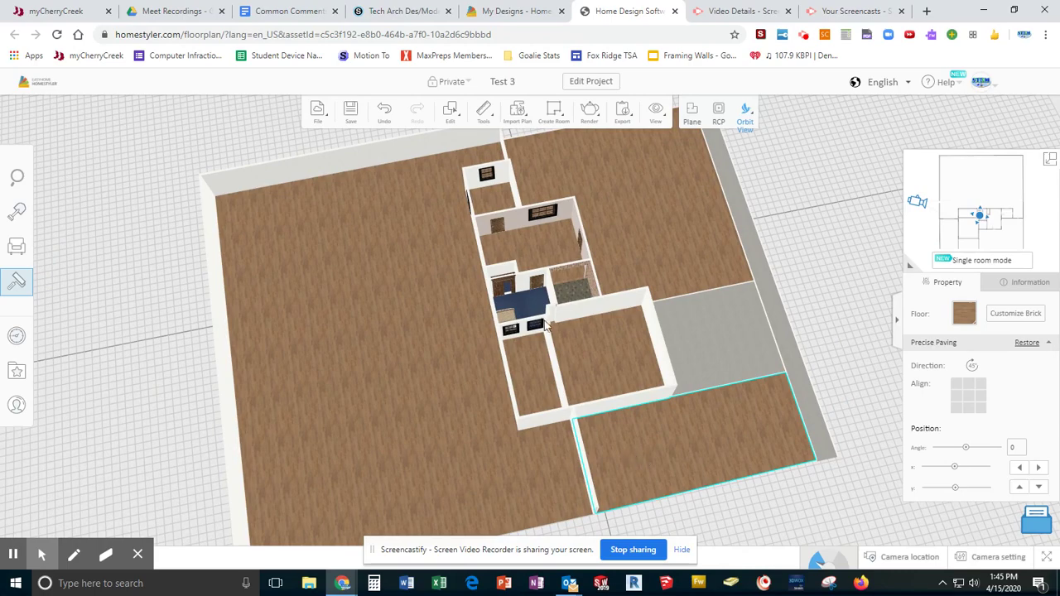
left_click_drag(700, 445, 329, 295)
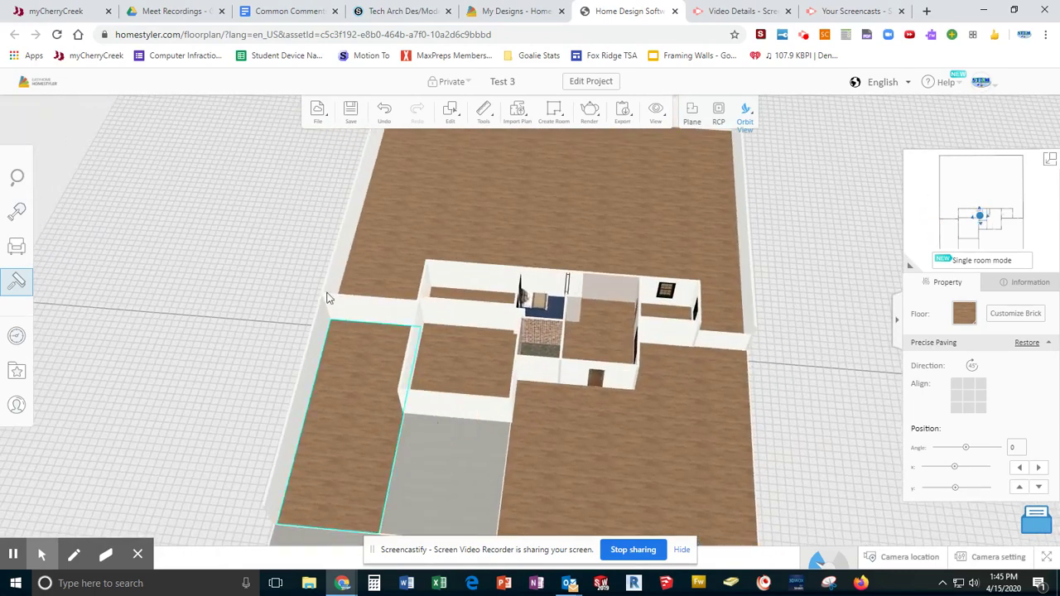
left_click_drag(683, 523, 752, 419)
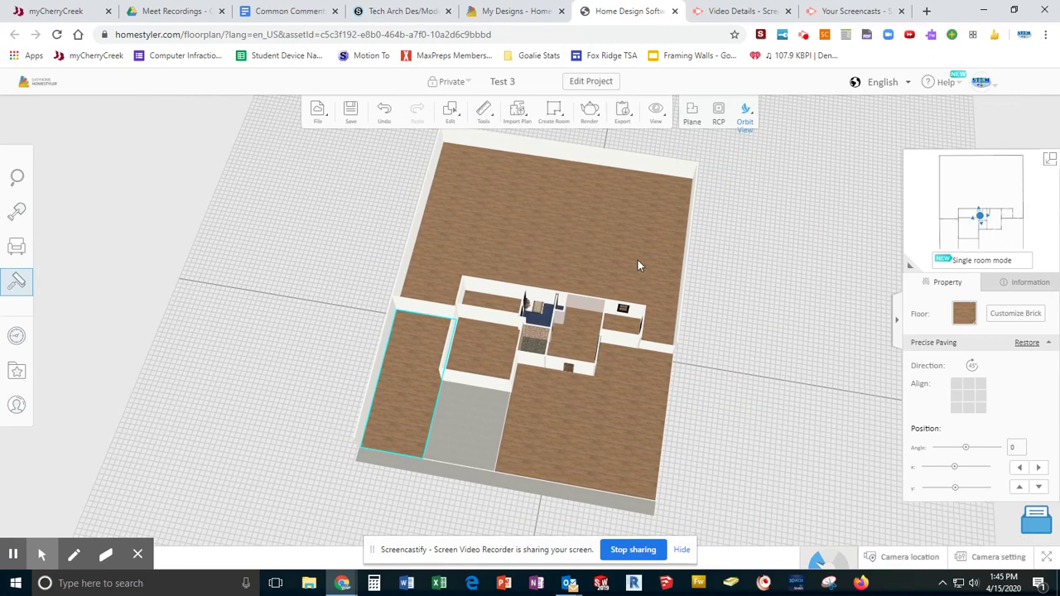
left_click(965, 315)
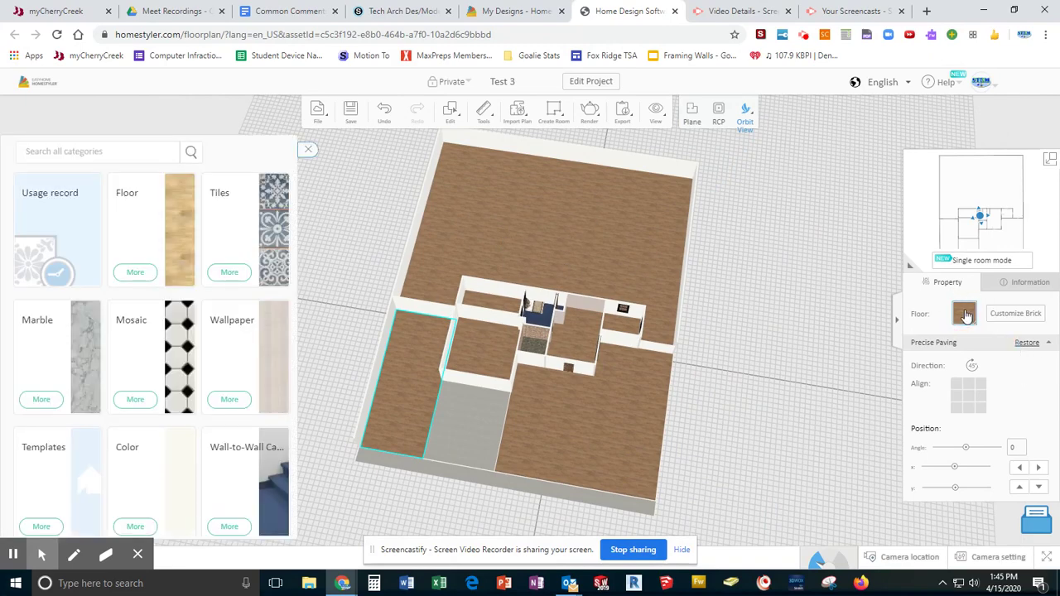
scroll(220, 337, "down", 3)
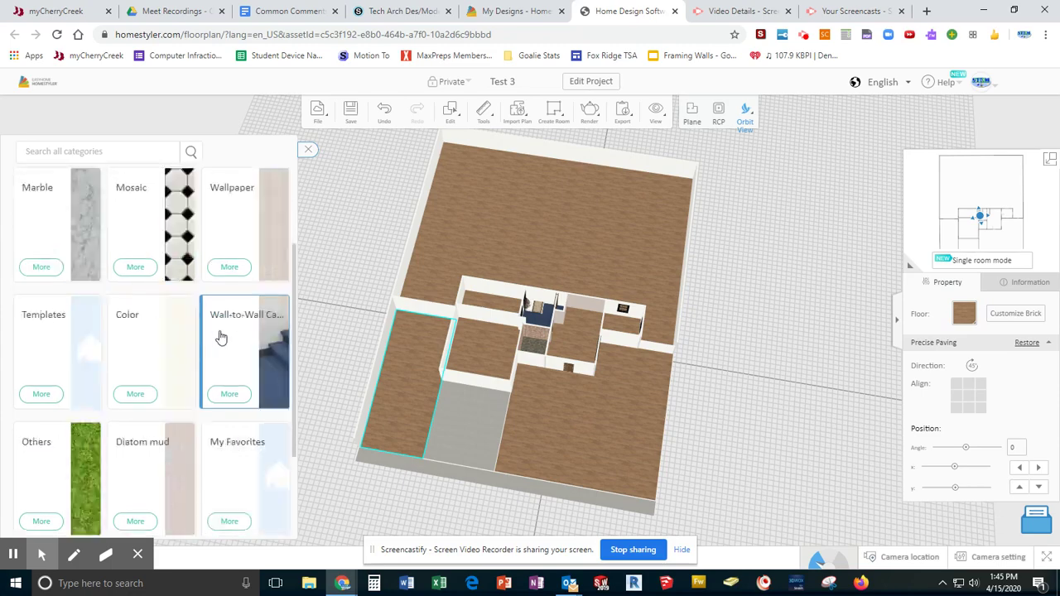
left_click(81, 341)
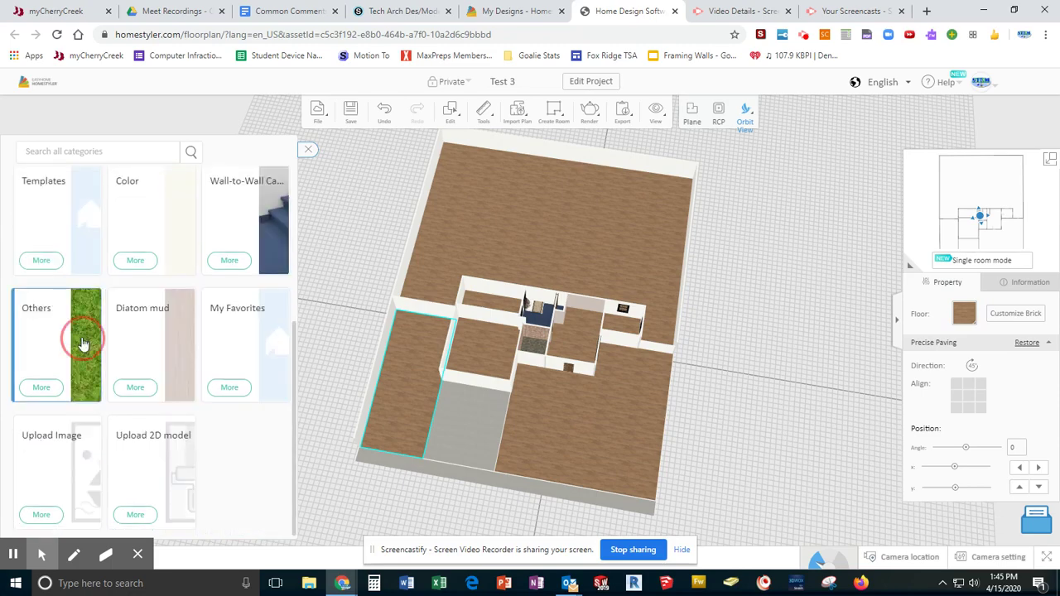
scroll(192, 377, "down", 3)
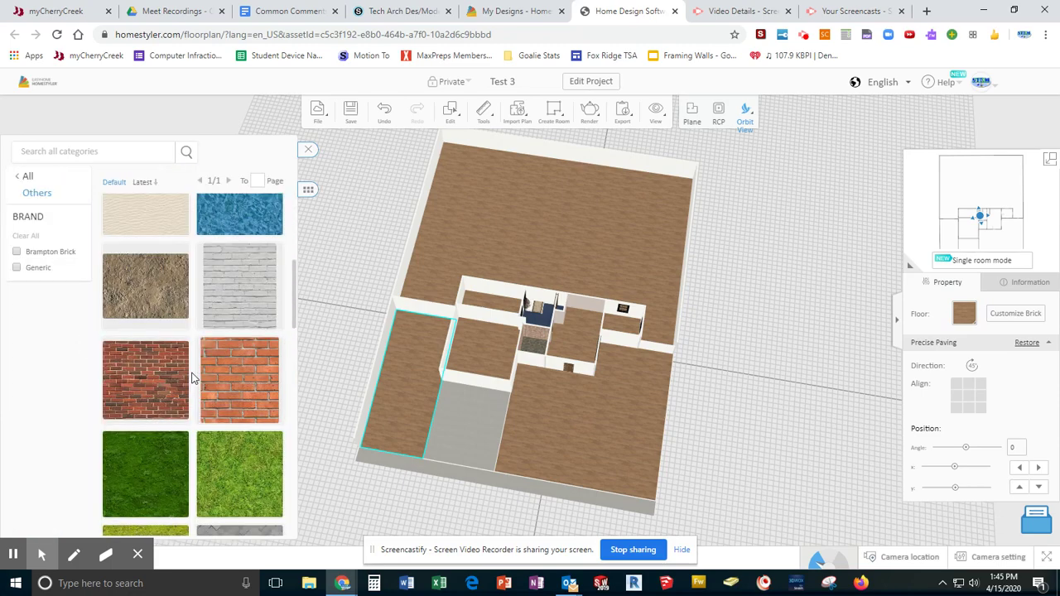
scroll(191, 378, "down", 2)
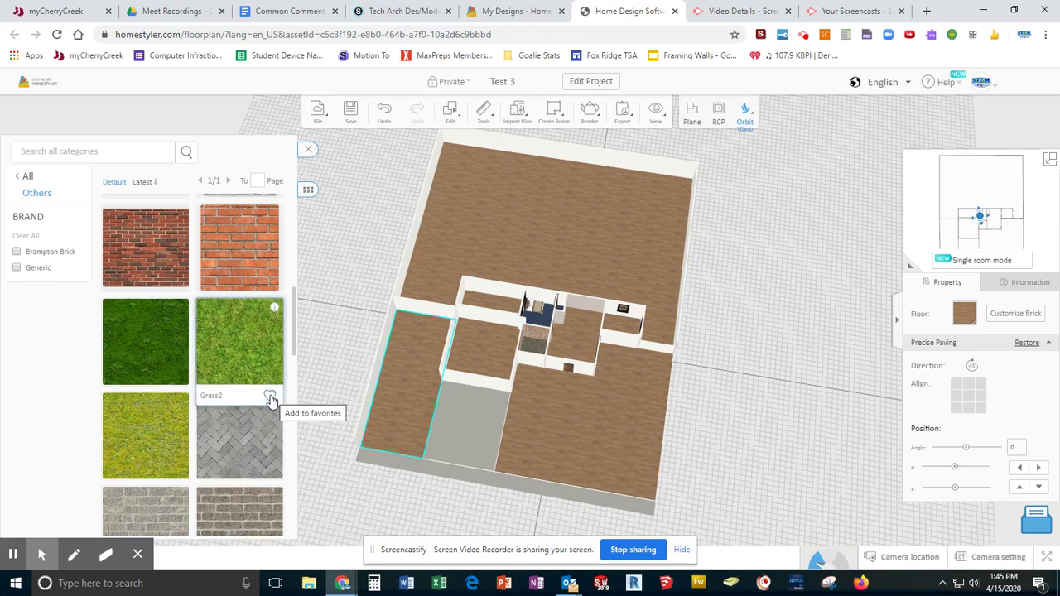
left_click(240, 352)
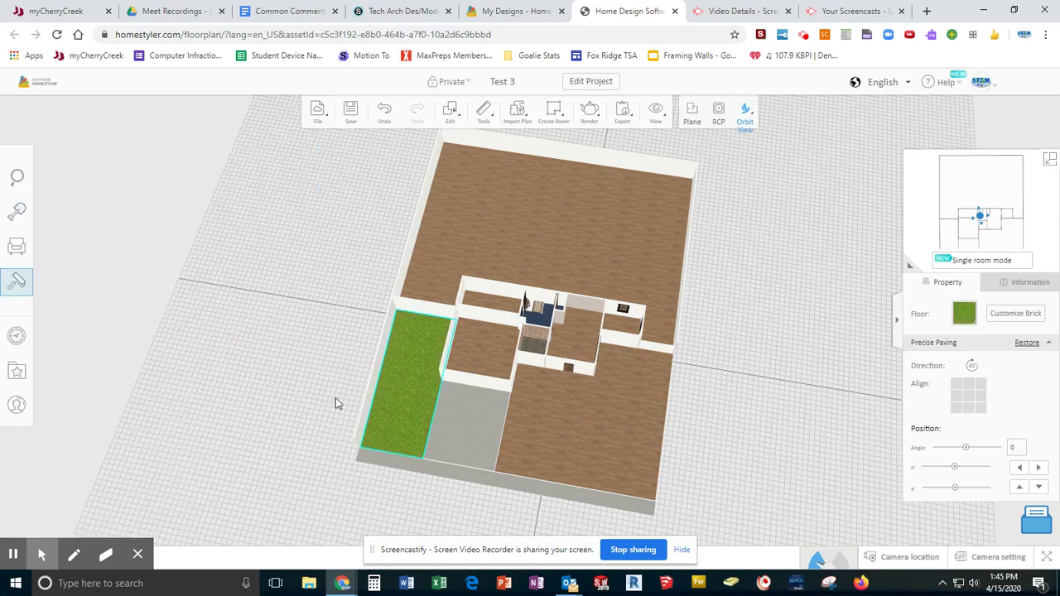
Apply the Grass2 material from the Others category to the floor of the large front yard.
left_click(613, 420)
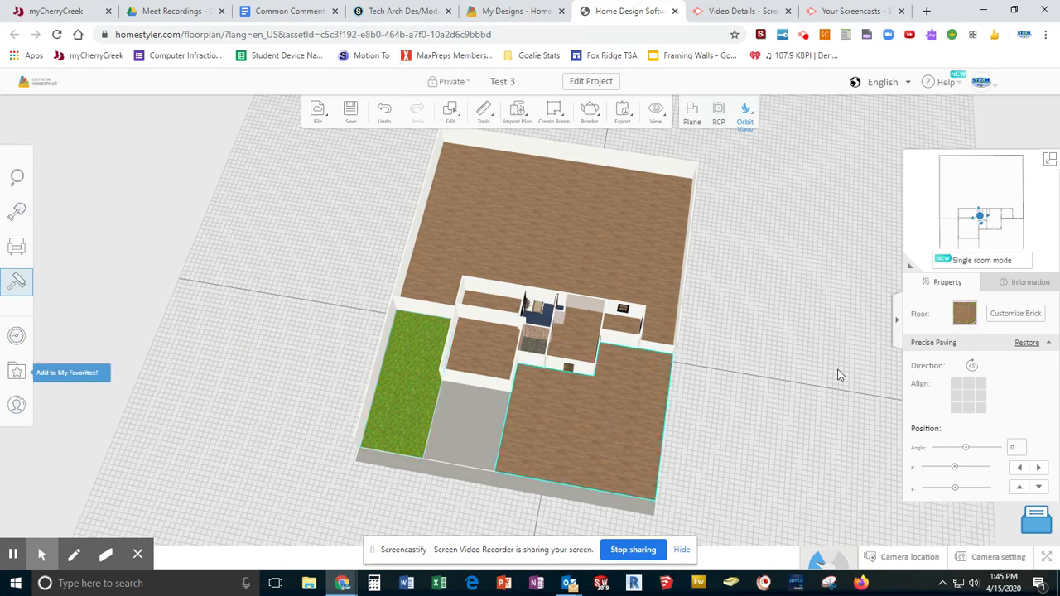
left_click(972, 319)
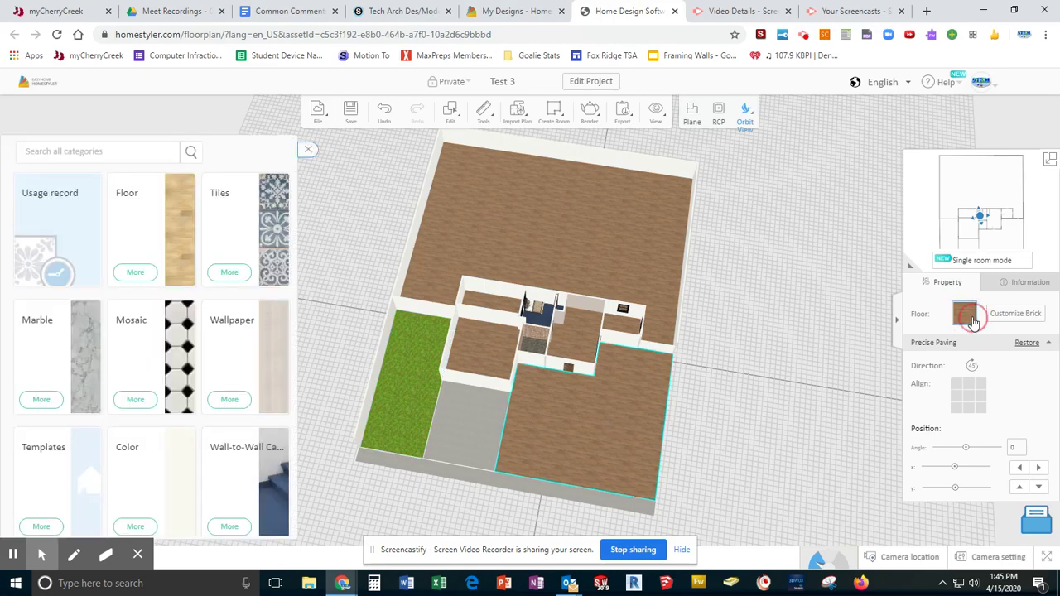
scroll(178, 430, "down", 3)
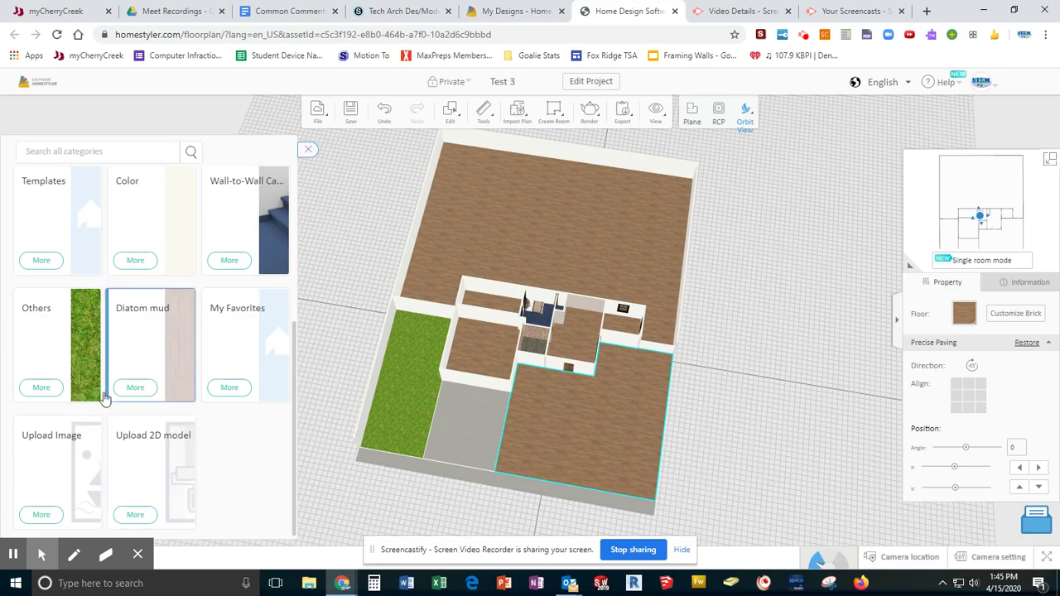
left_click(51, 356)
scroll(178, 397, "down", 4)
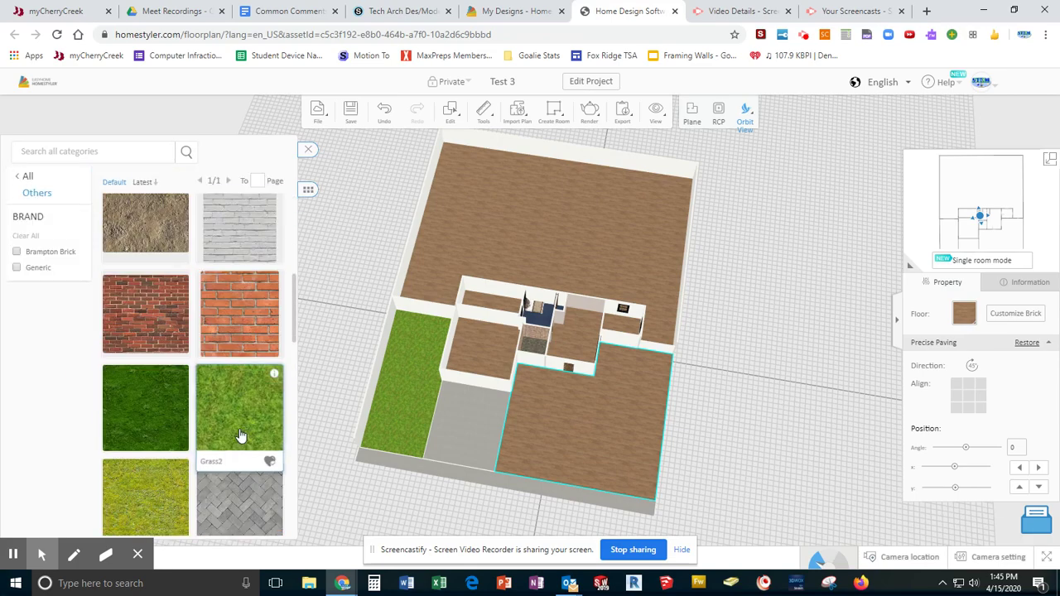
left_click(239, 418)
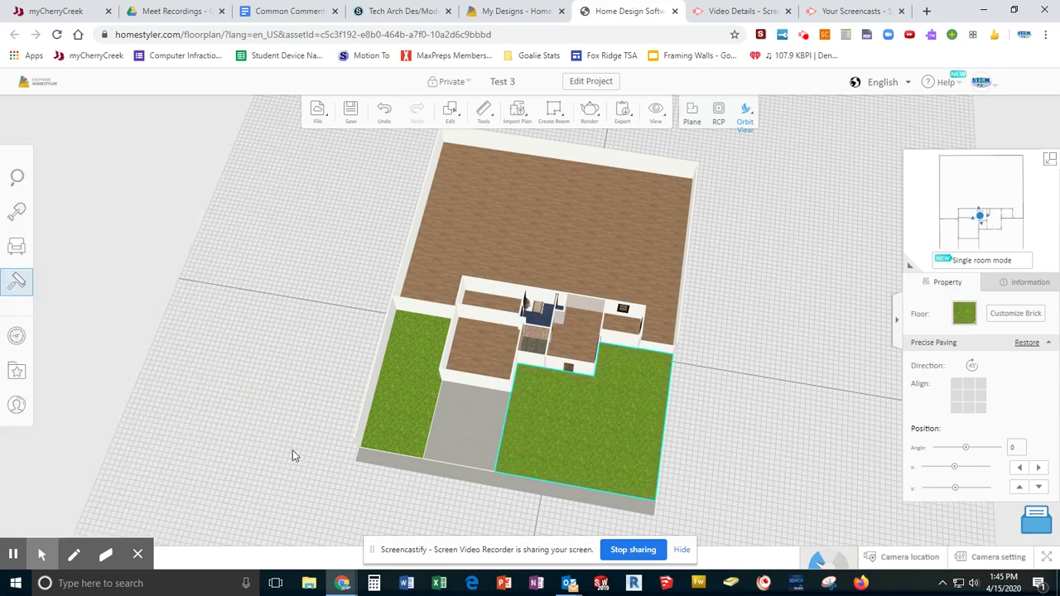
left_click(629, 220)
left_click(962, 313)
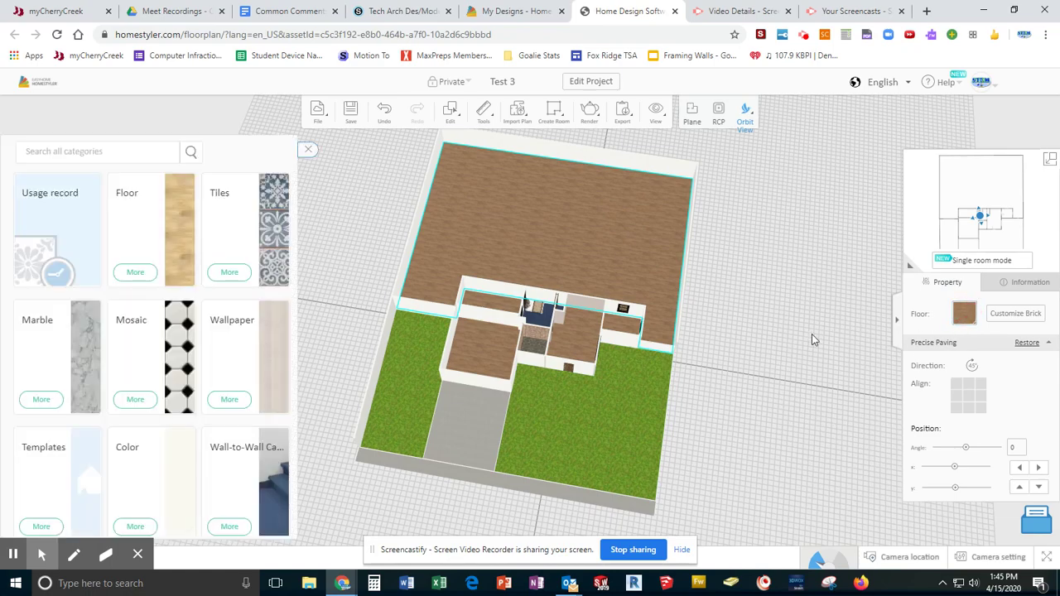
left_click(369, 242)
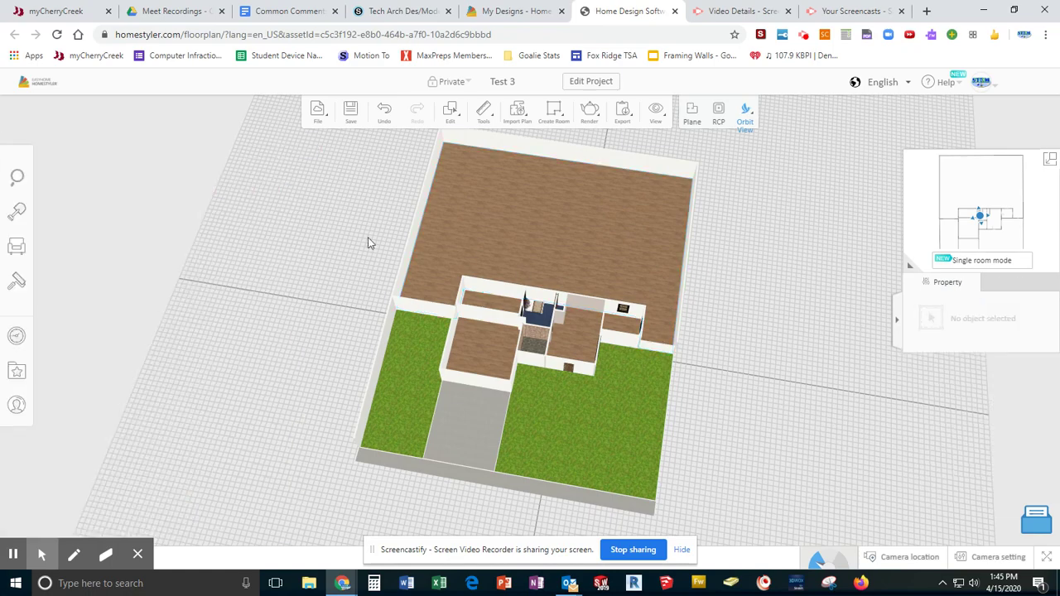
Apply the favorited Grass2 material to the backyard's floor and deselect it.
left_click(555, 210)
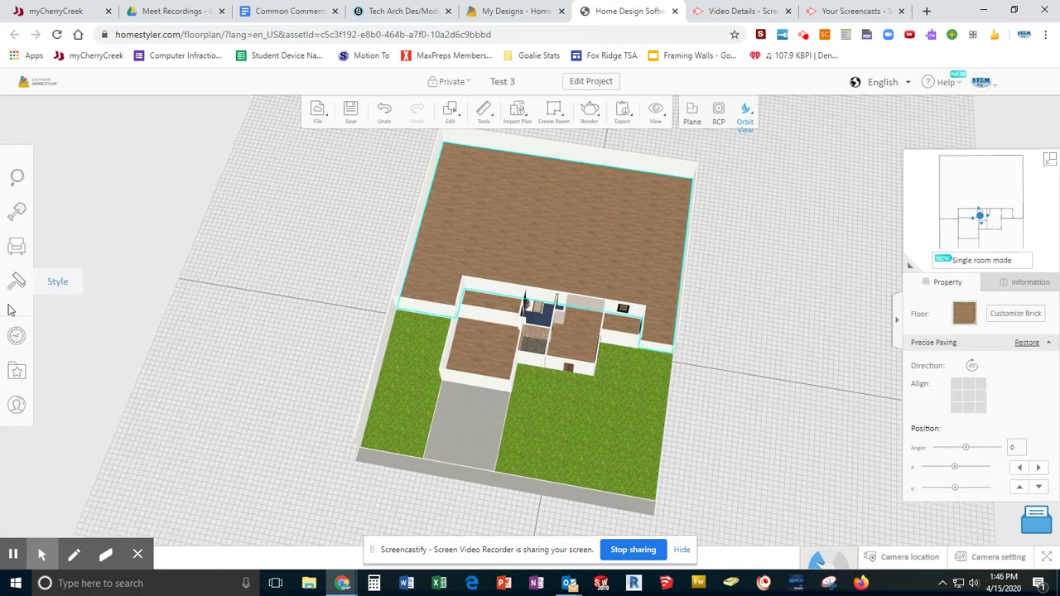
left_click(20, 374)
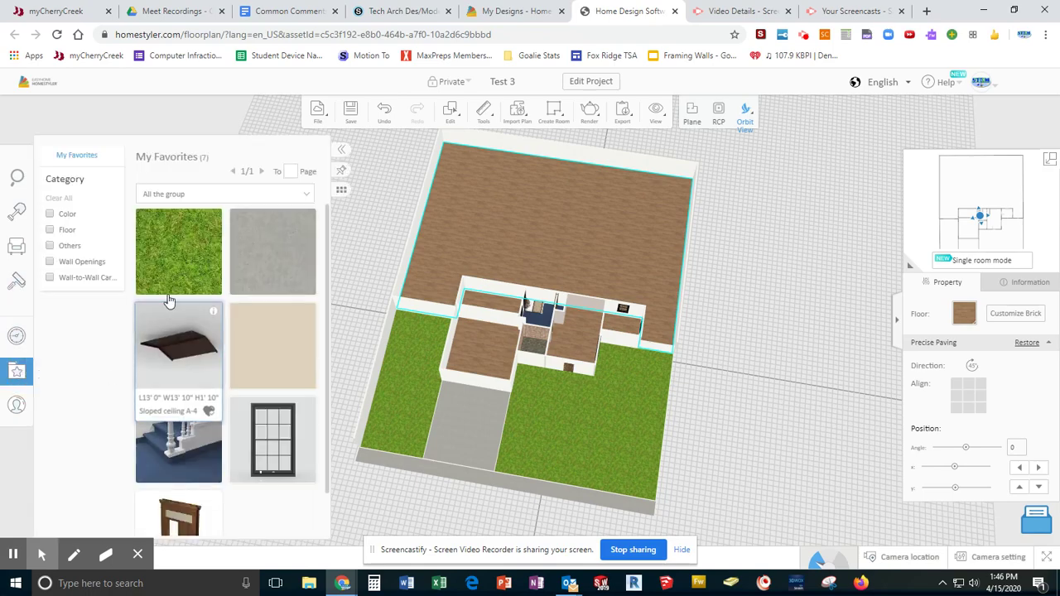
left_click(187, 270)
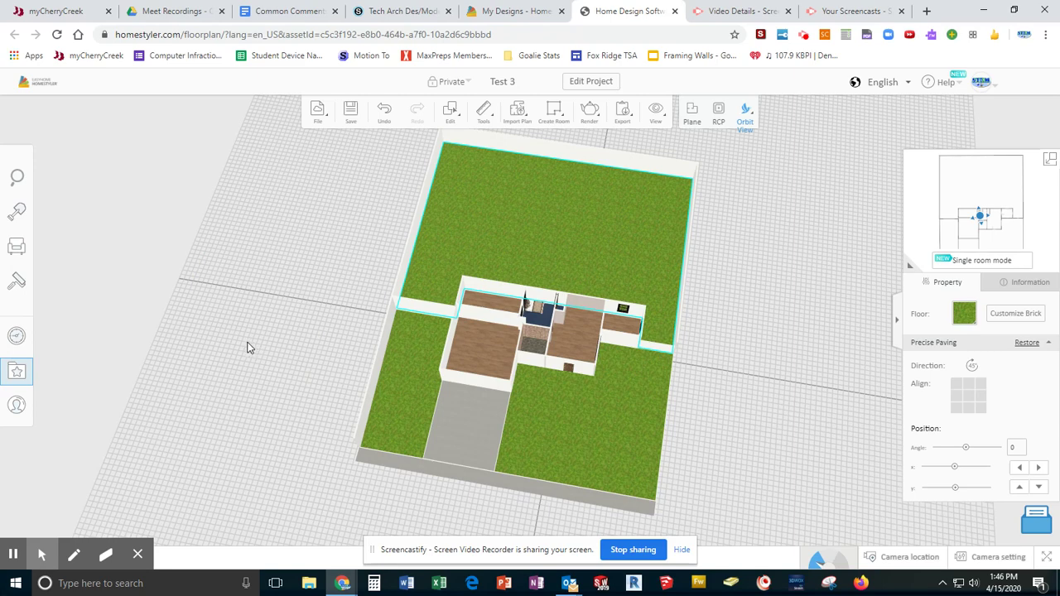
left_click(255, 306)
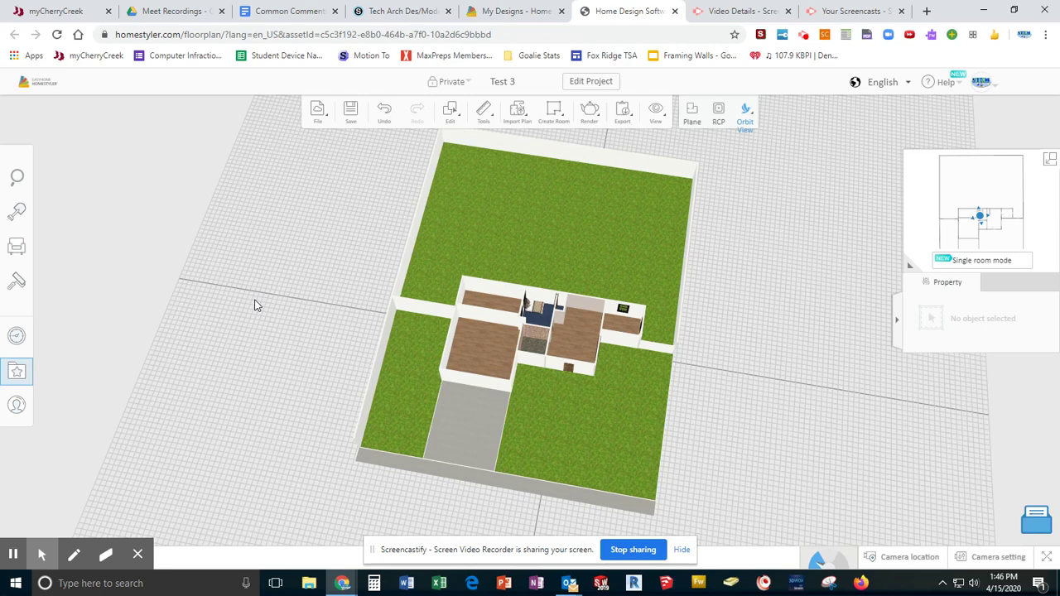
Look through the surface materials in the Others style category for other outdoor ground and brick finishes.
scroll(553, 418, "up", 5)
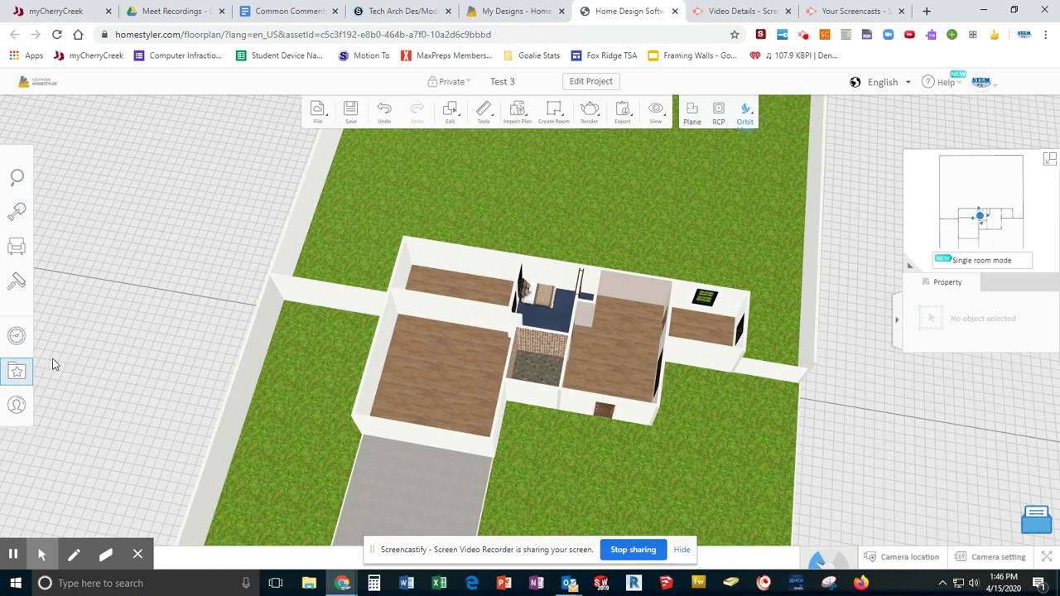
left_click(15, 282)
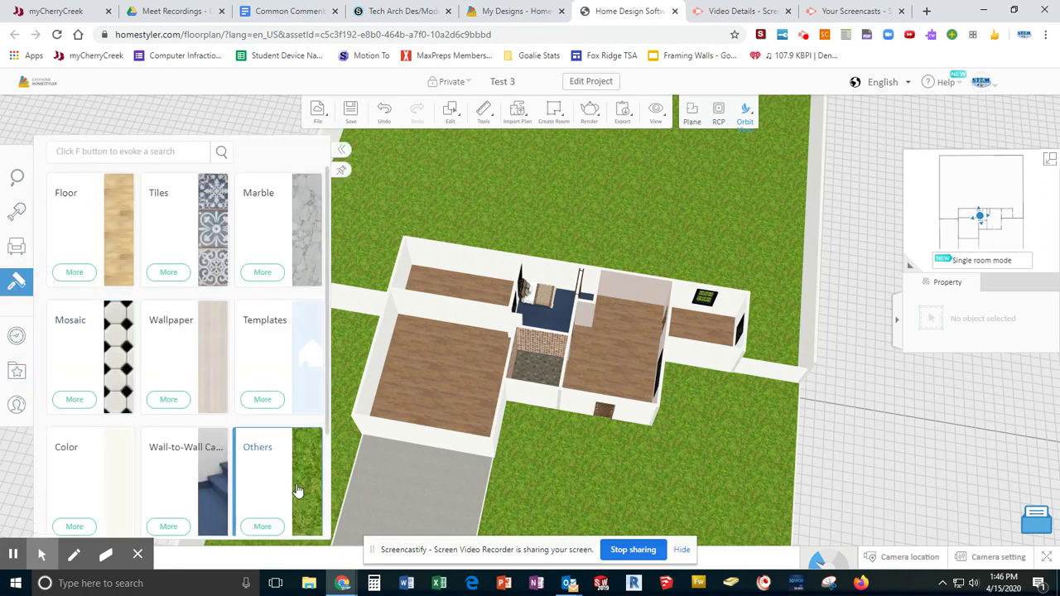
left_click(296, 490)
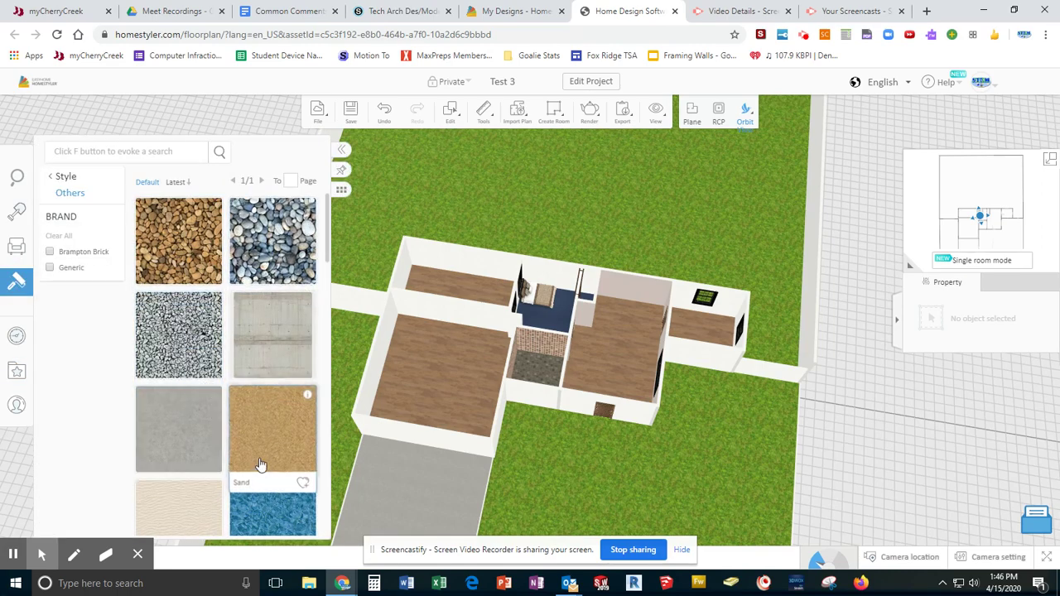
scroll(222, 455, "down", 5)
scroll(224, 455, "up", 3)
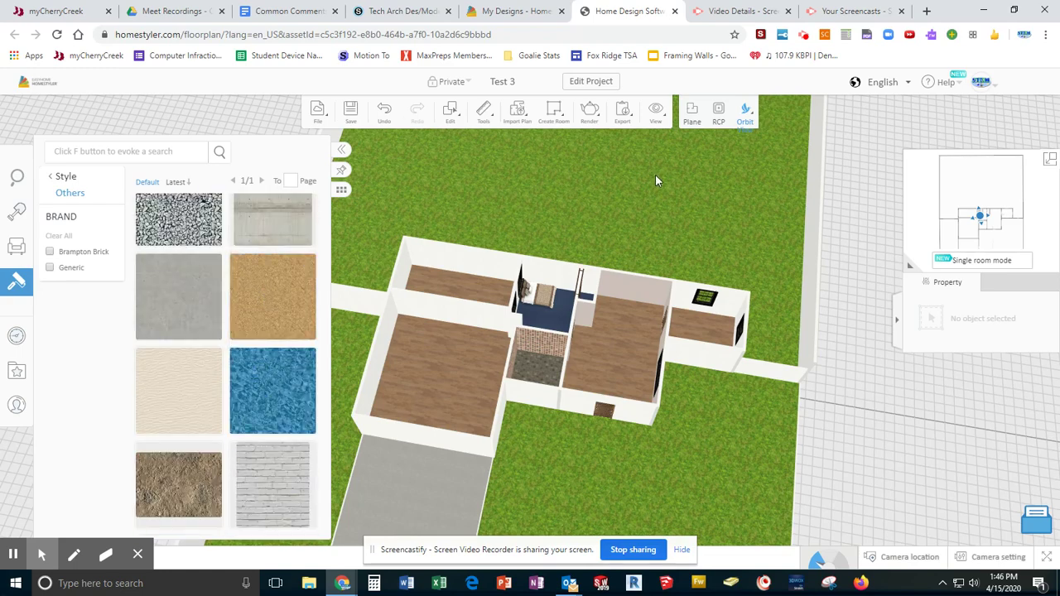
scroll(268, 405, "down", 5)
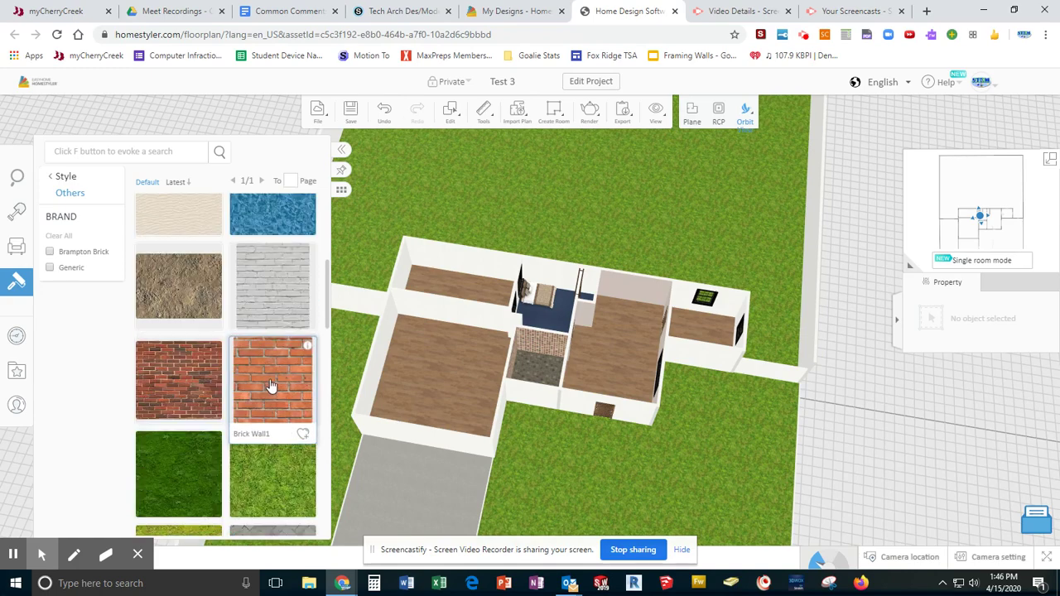
scroll(271, 364, "up", 3)
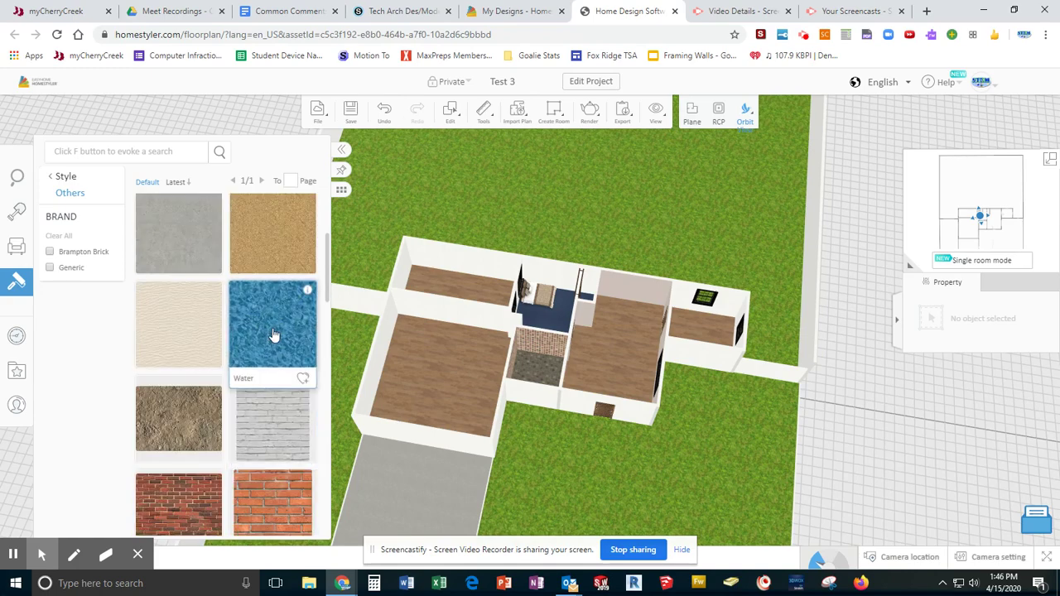
scroll(229, 370, "down", 2)
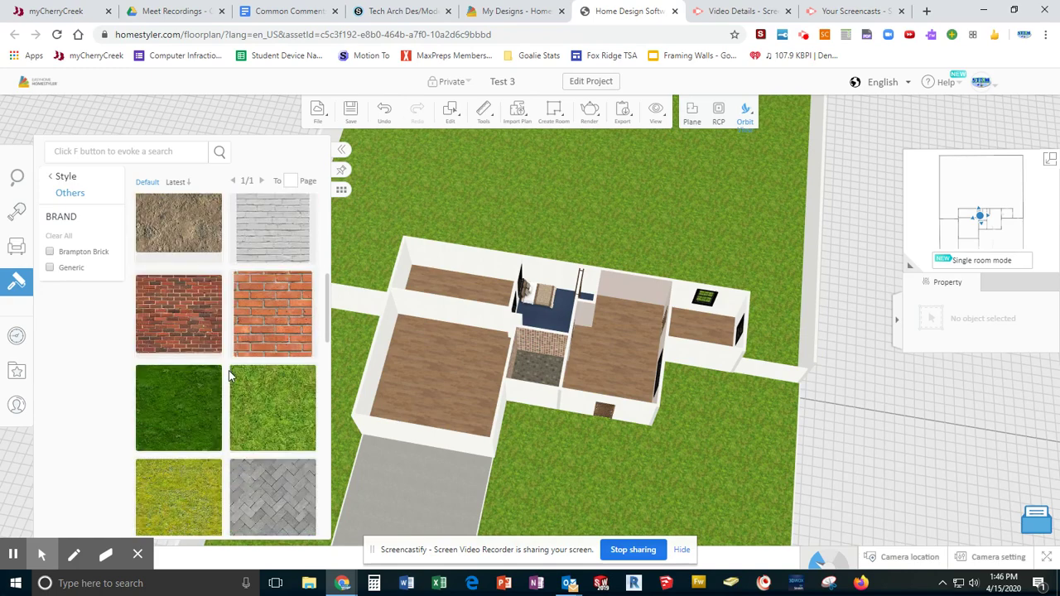
scroll(228, 370, "down", 3)
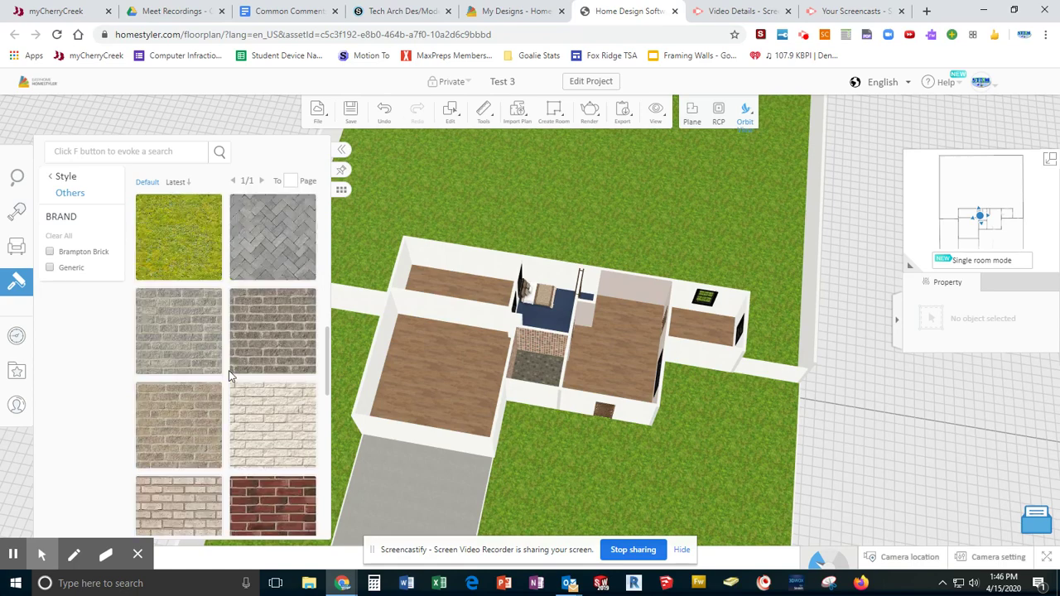
scroll(228, 370, "down", 3)
scroll(229, 370, "up", 3)
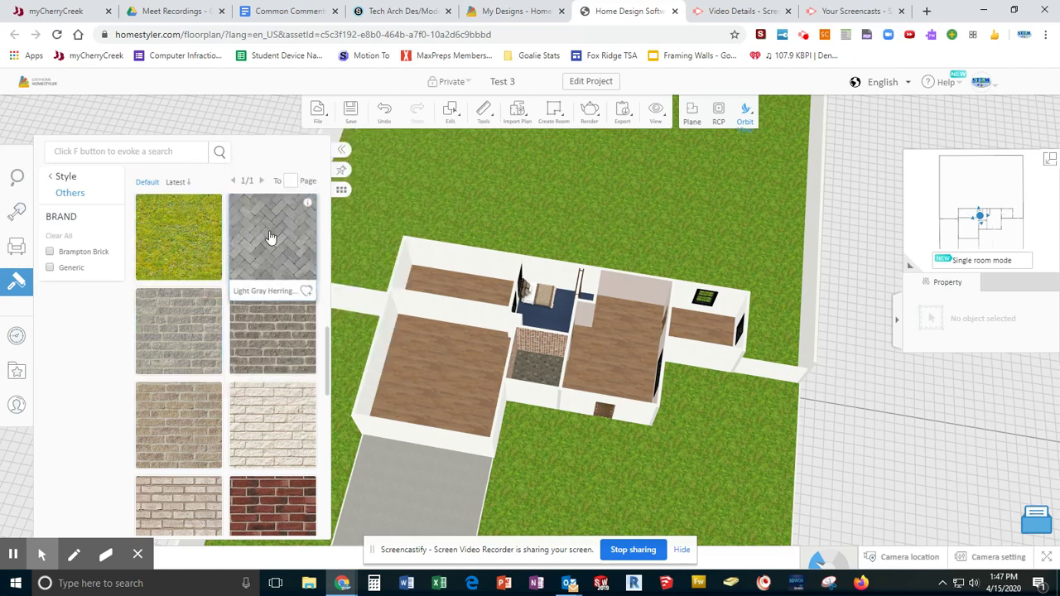
scroll(270, 239, "down", 5)
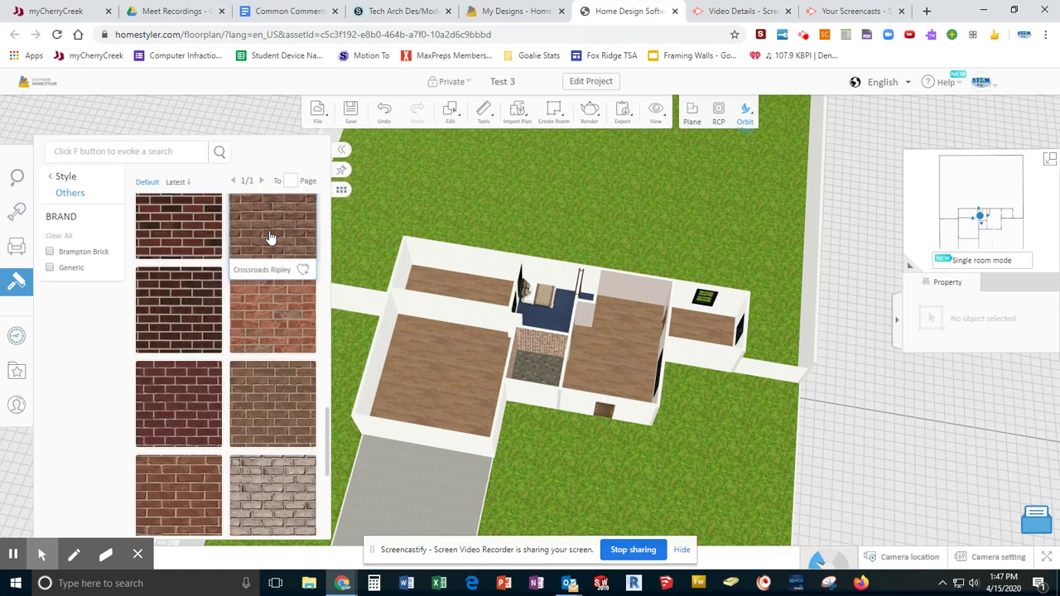
scroll(271, 242, "up", 10)
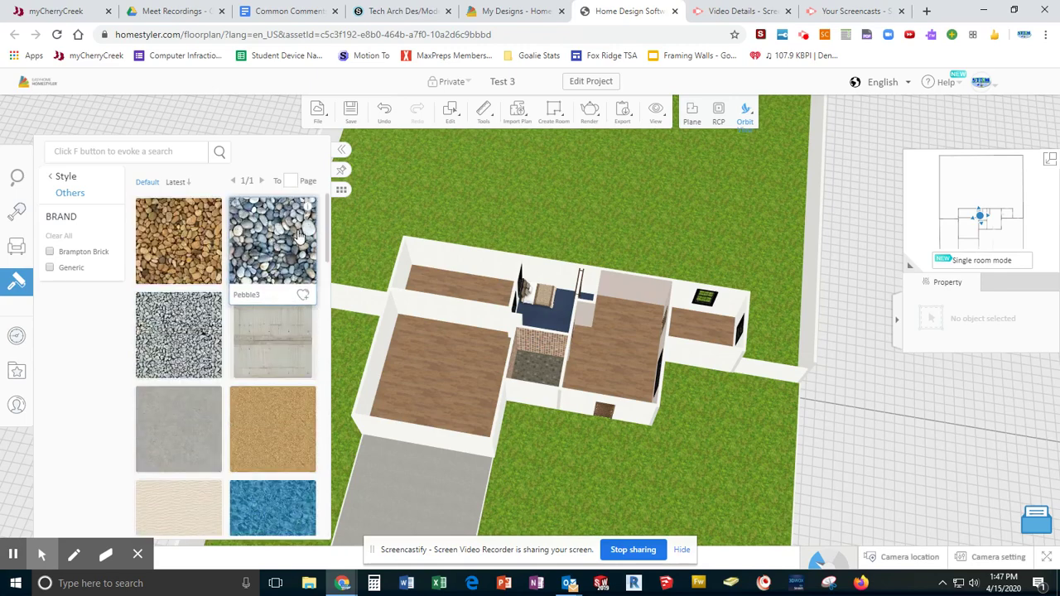
Open the full Outdoor Living category of the furniture catalog.
left_click(16, 177)
left_click(58, 201)
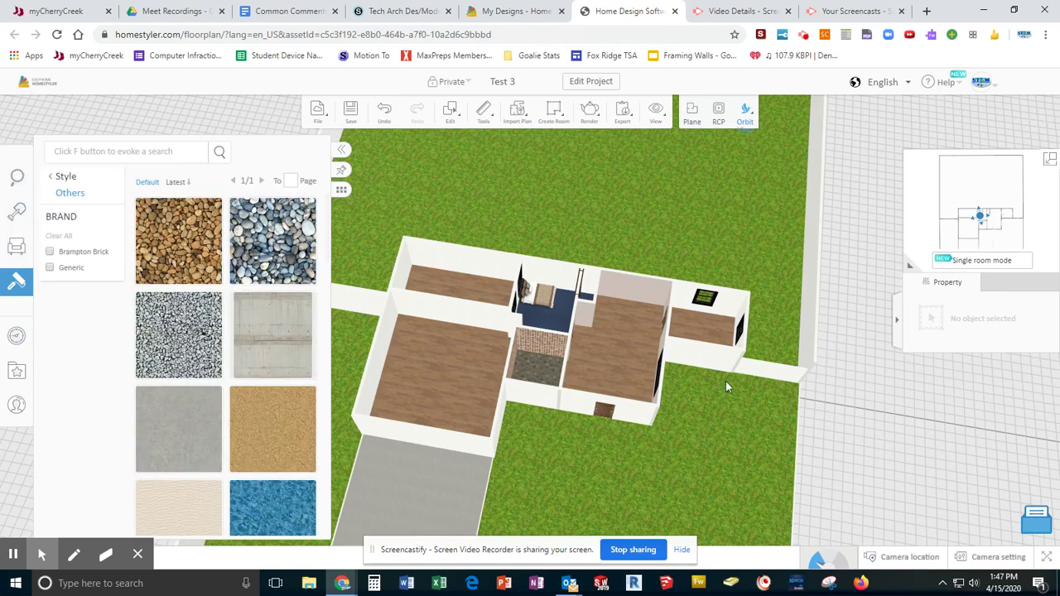
scroll(882, 353, "down", 5)
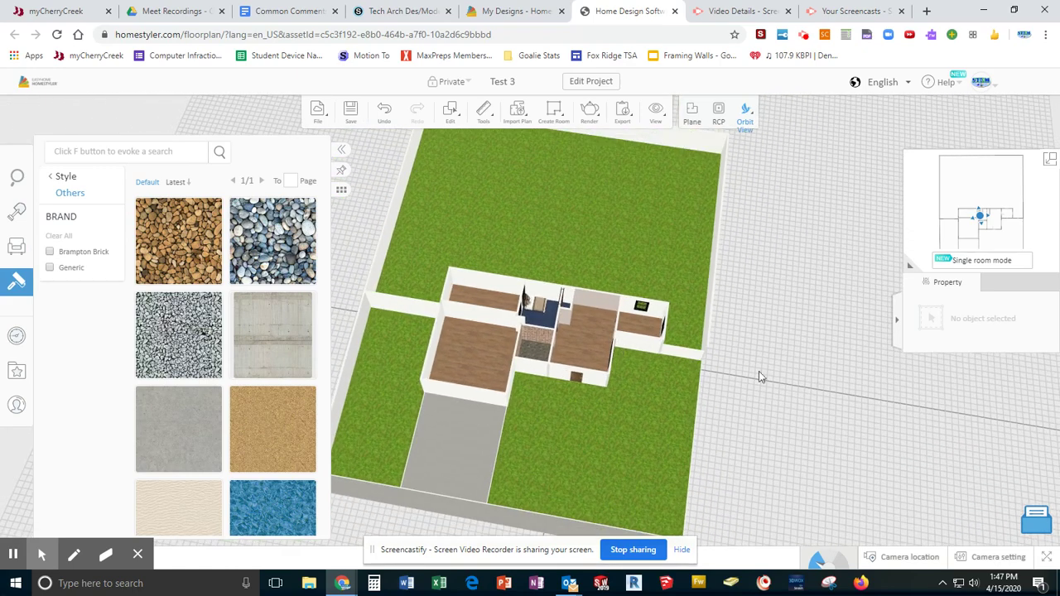
left_click(19, 213)
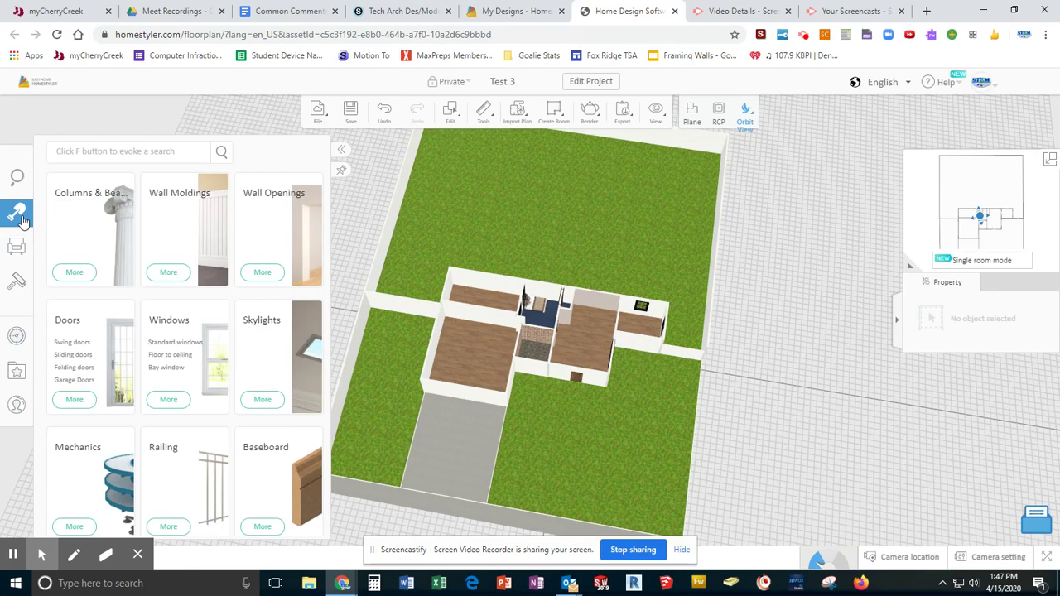
left_click(14, 253)
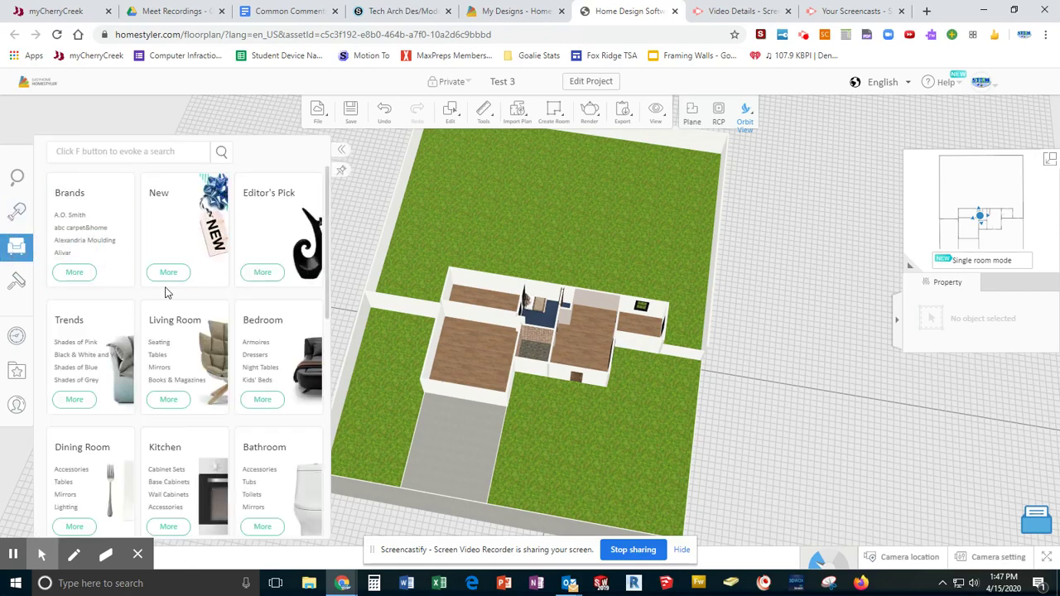
scroll(165, 292, "down", 4)
scroll(166, 292, "down", 2)
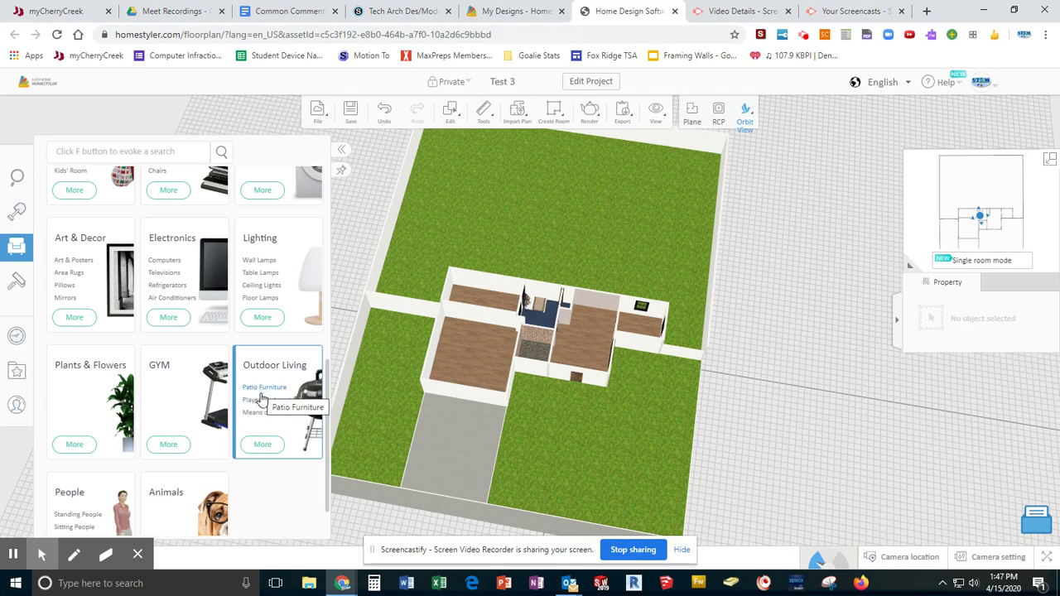
left_click(262, 444)
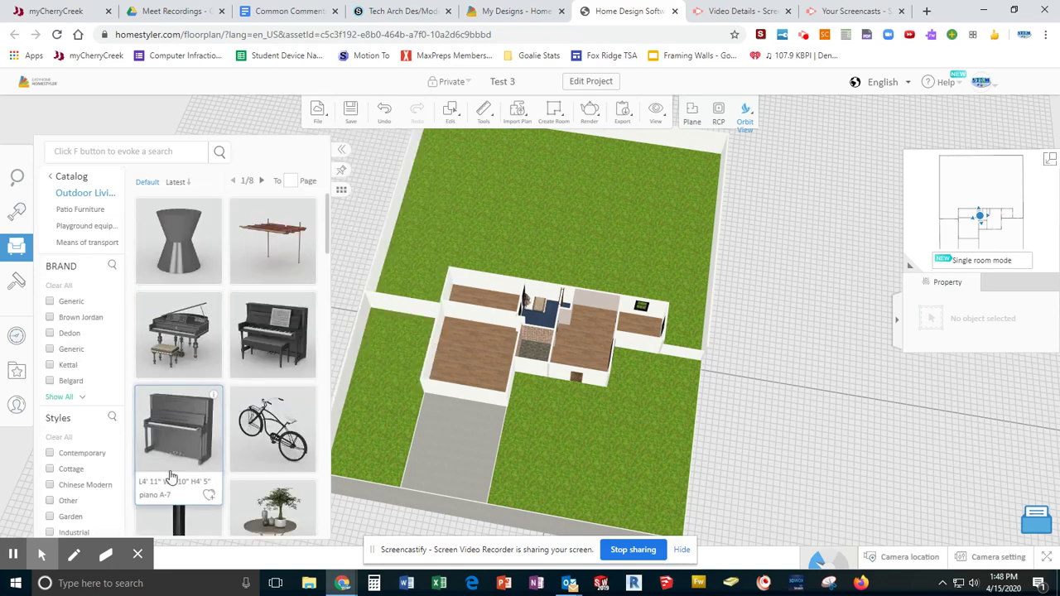
Look through the first page of Outdoor Living items for furniture, plants and decorations suited to the yards.
left_click_drag(362, 334, 359, 351)
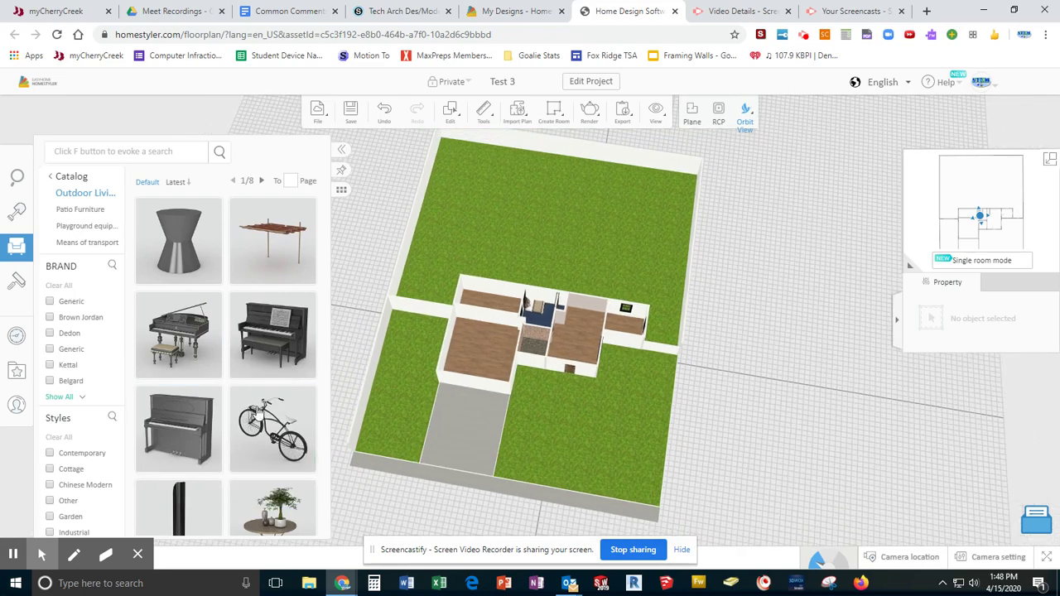
scroll(253, 408, "down", 2)
scroll(248, 406, "down", 2)
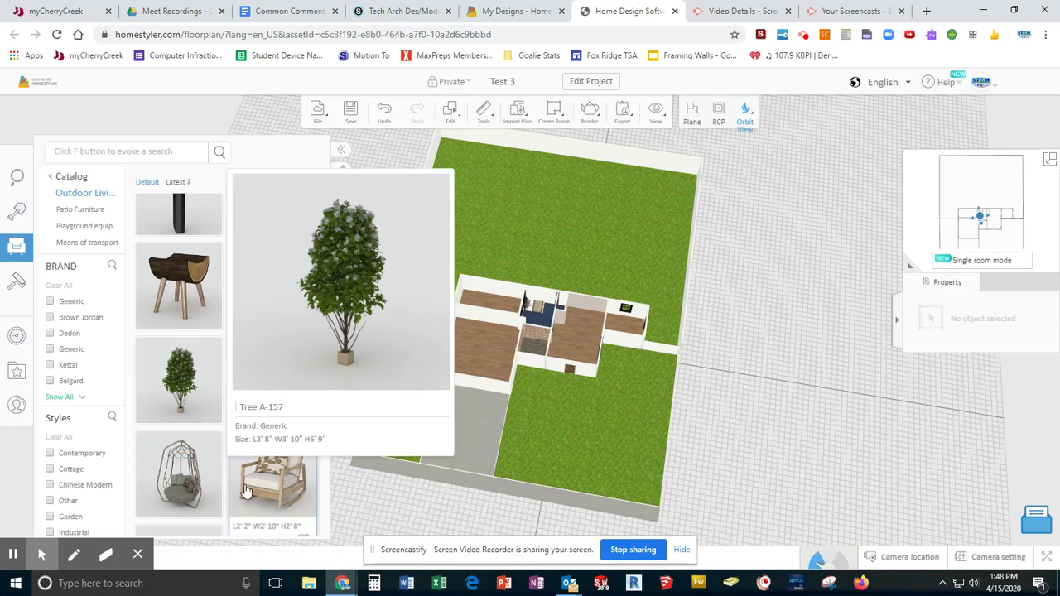
scroll(245, 491, "down", 2)
scroll(244, 491, "down", 2)
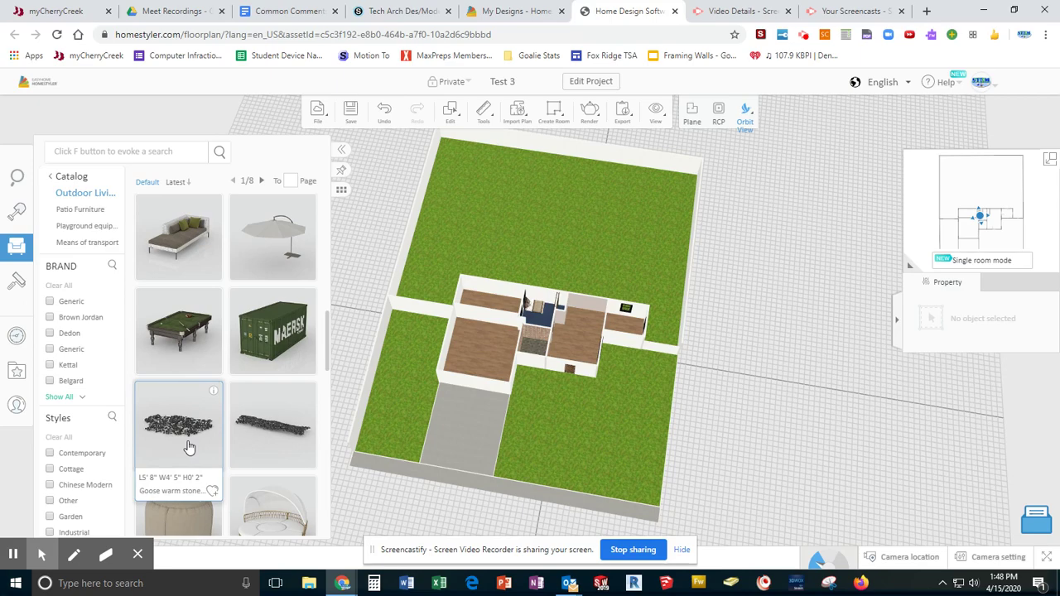
scroll(189, 447, "down", 3)
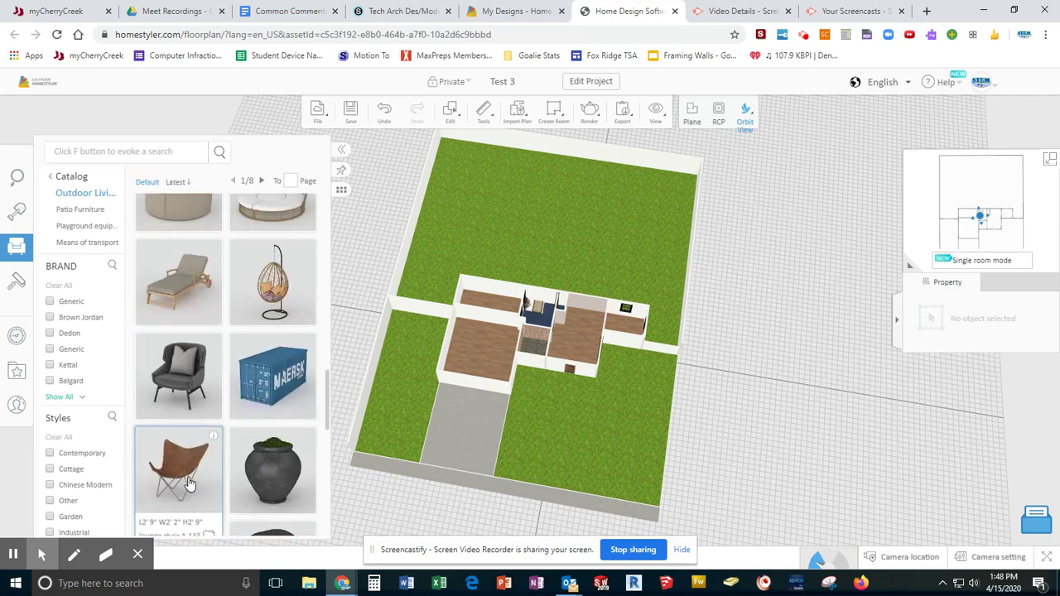
scroll(189, 464, "down", 4)
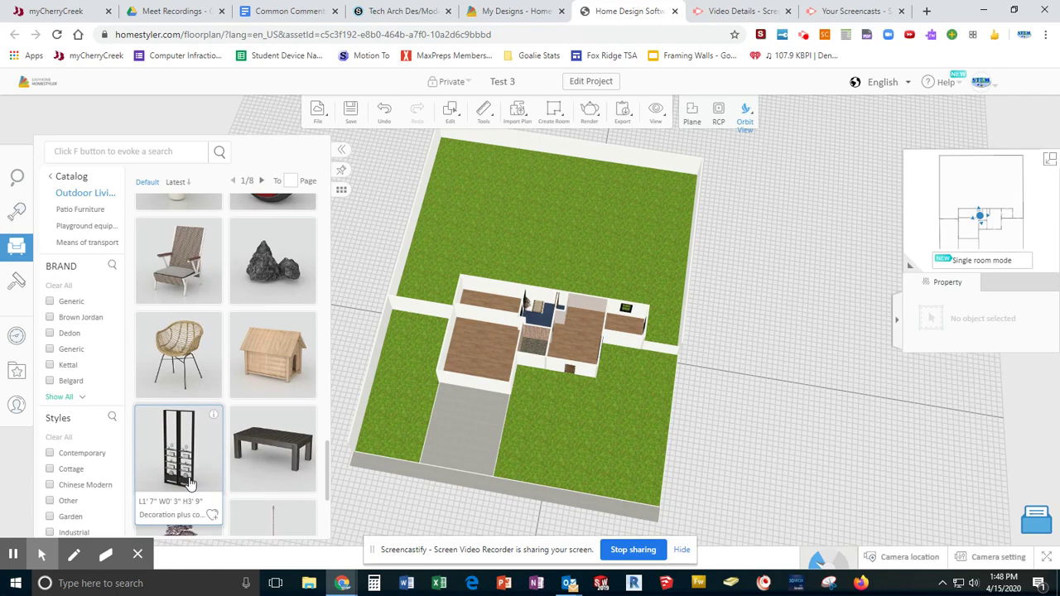
scroll(189, 483, "down", 2)
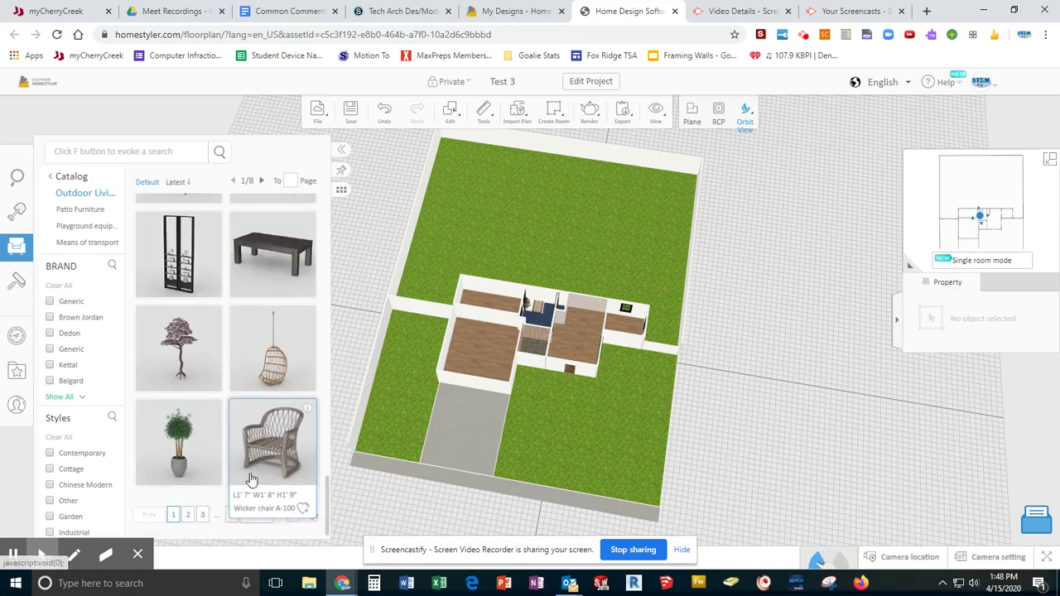
scroll(253, 484, "up", 5)
scroll(253, 479, "up", 4)
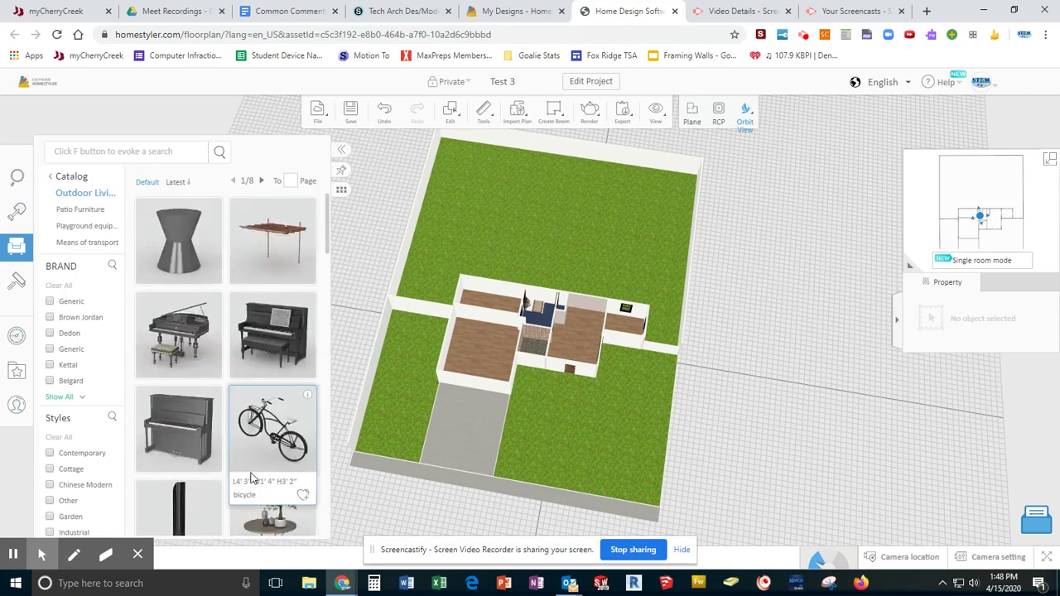